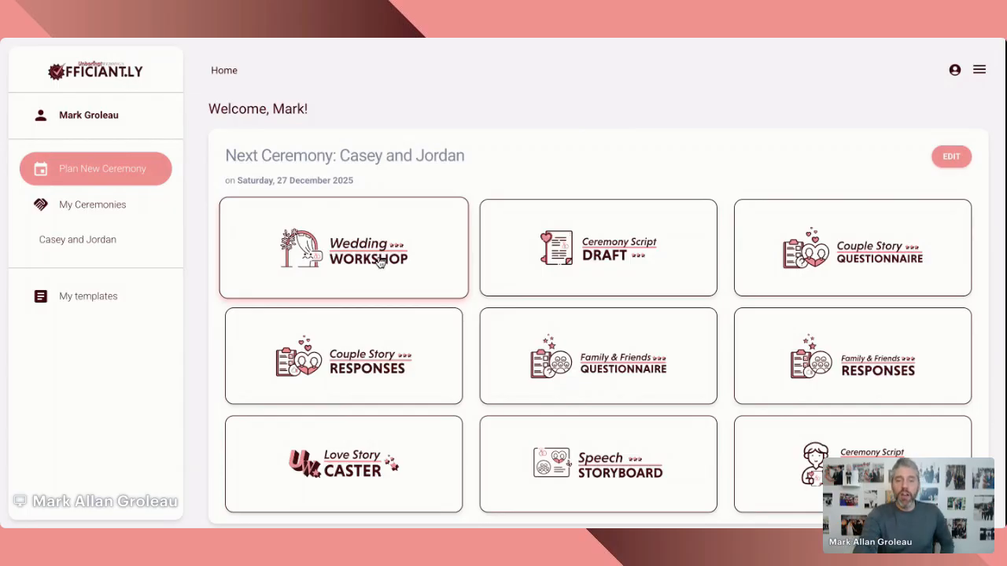
Open the Wedding Workshop form for the next ceremony.
scroll(353, 261, "down", 2)
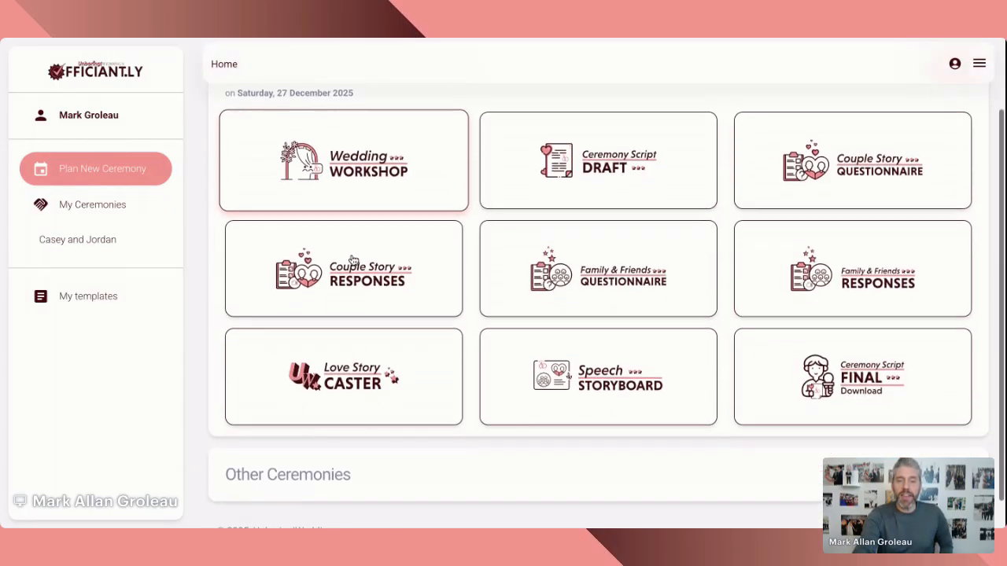
scroll(351, 258, "up", 1)
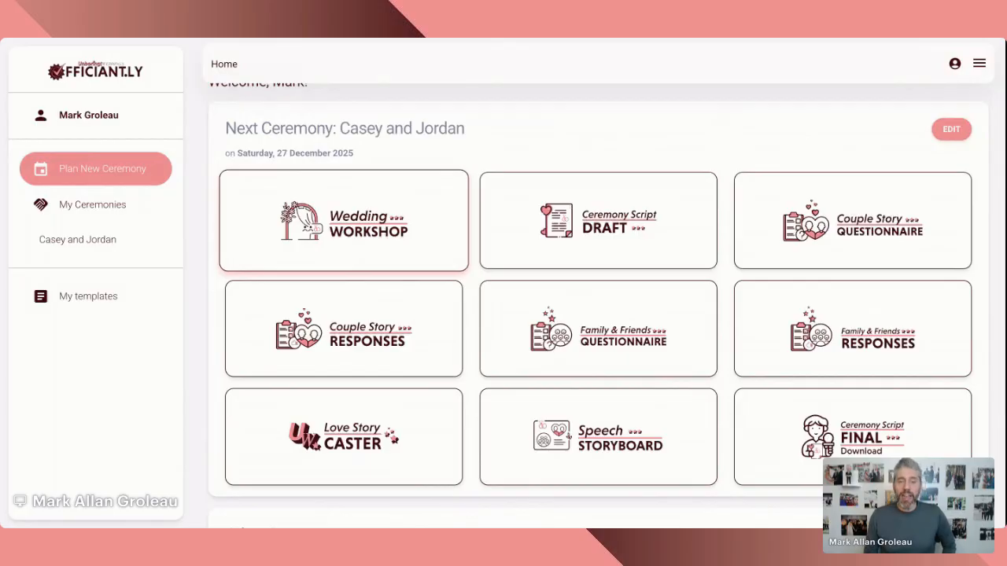
left_click(305, 258)
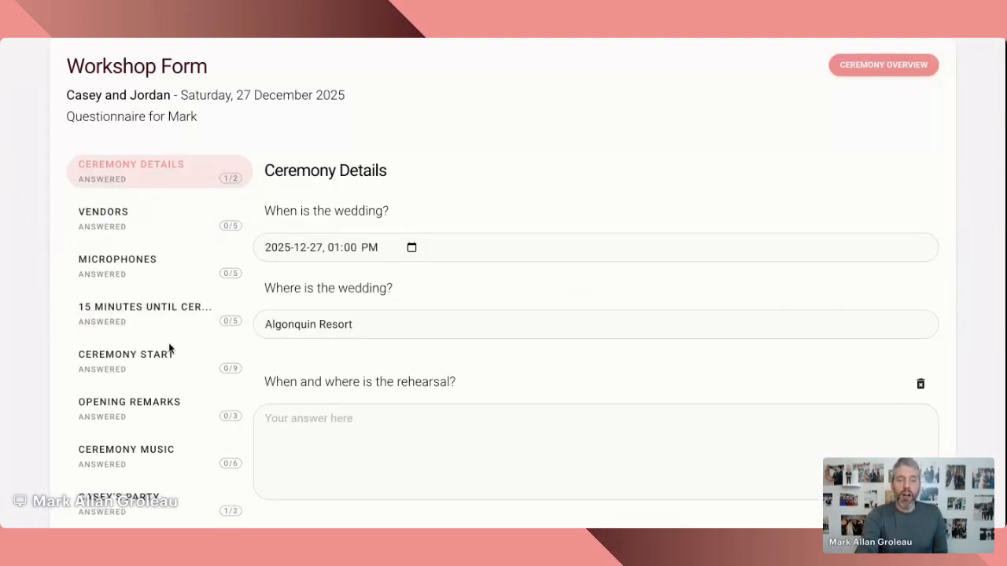
Look through the Workshop Form's section list with its answered counts and the Ceremony Details questions.
scroll(168, 346, "down", 3)
scroll(214, 93, "down", 2)
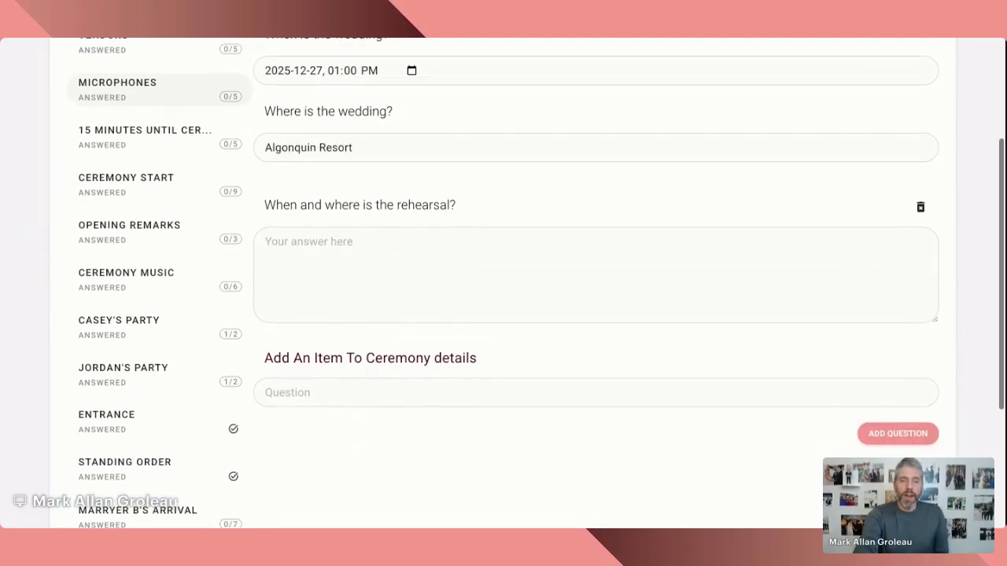
scroll(215, 93, "up", 2)
scroll(215, 93, "up", 2)
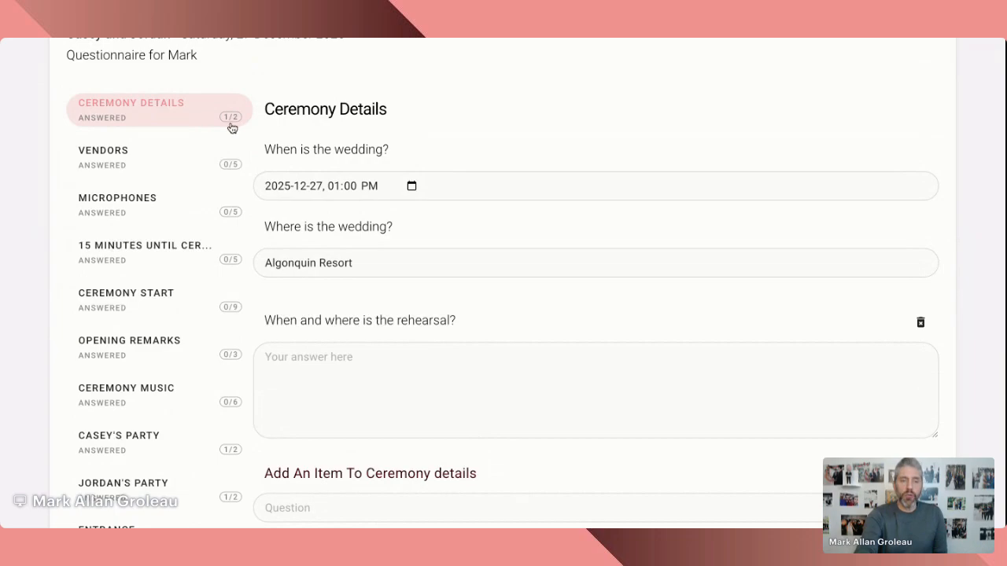
scroll(212, 188, "down", 1)
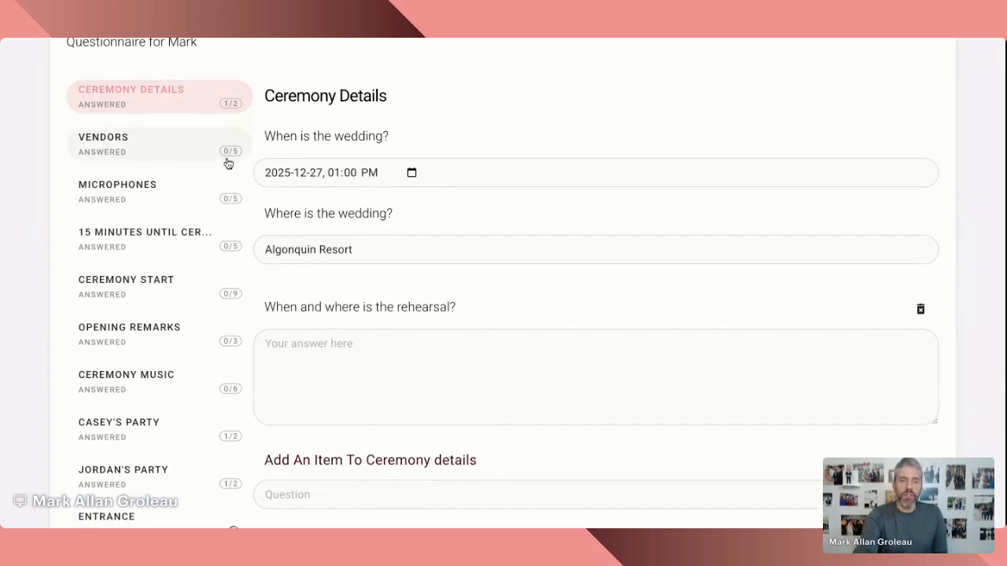
scroll(203, 168, "down", 1)
scroll(231, 186, "down", 1)
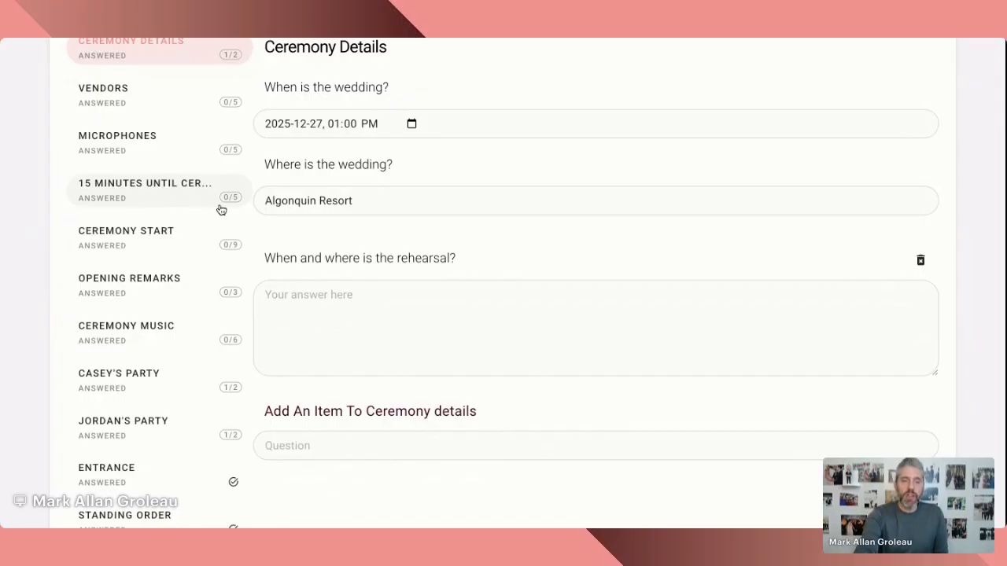
scroll(230, 232, "up", 3)
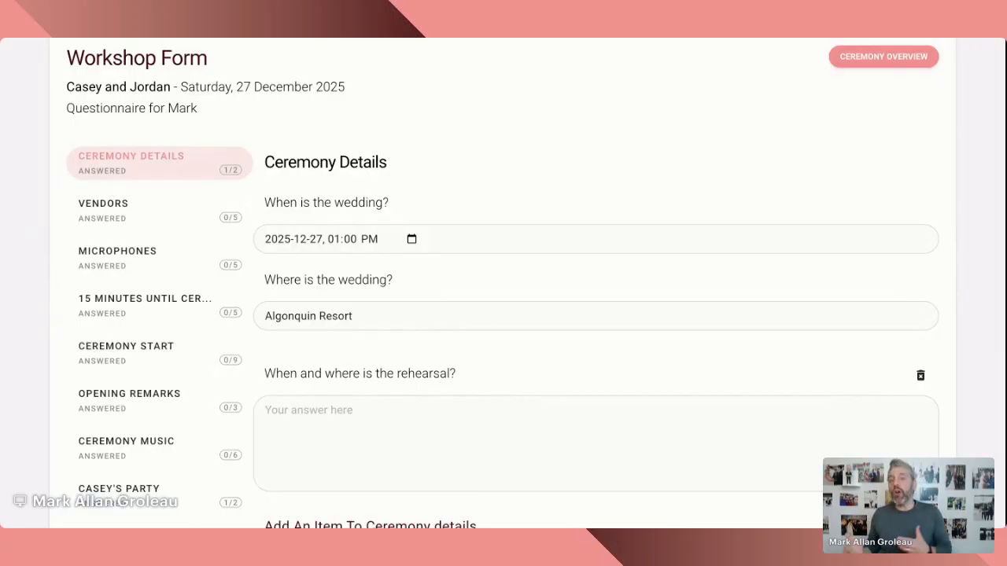
scroll(535, 283, "down", 3)
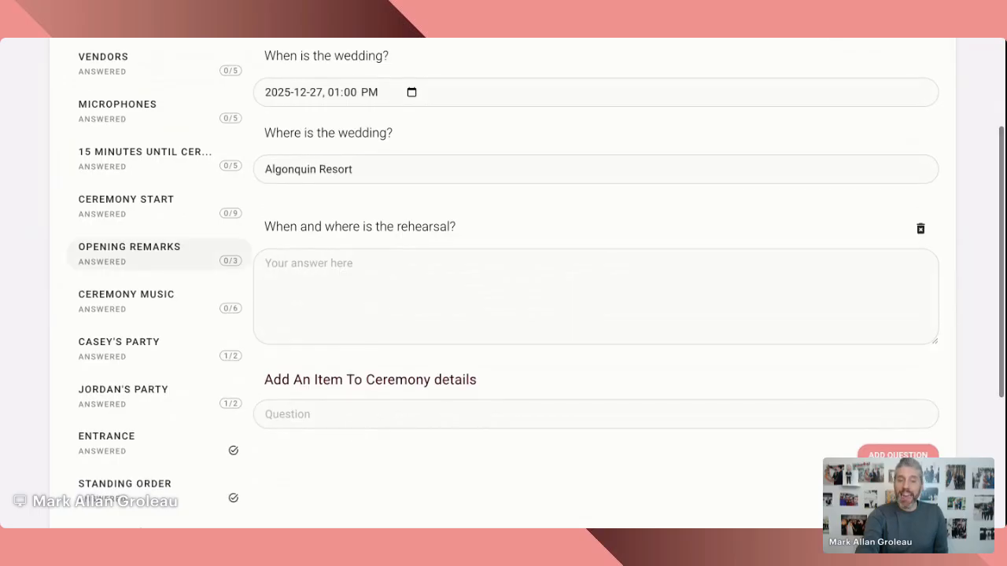
scroll(157, 244, "up", 1)
scroll(157, 244, "down", 1)
scroll(261, 317, "up", 2)
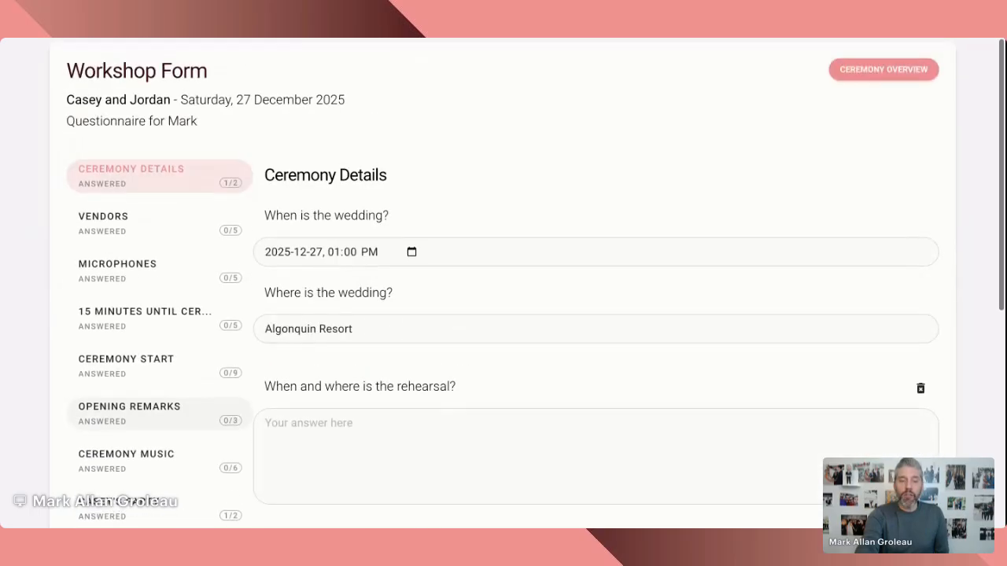
Examine the option for adding a question to Ceremony Details and the prefilled wedding date, time and venue answers.
scroll(262, 317, "down", 3)
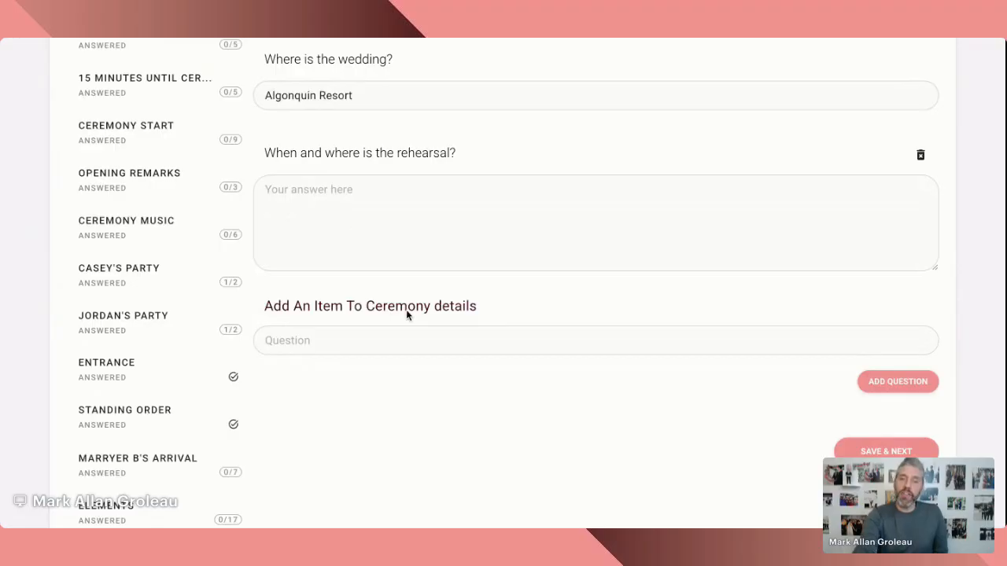
scroll(330, 310, "up", 3)
scroll(451, 305, "down", 4)
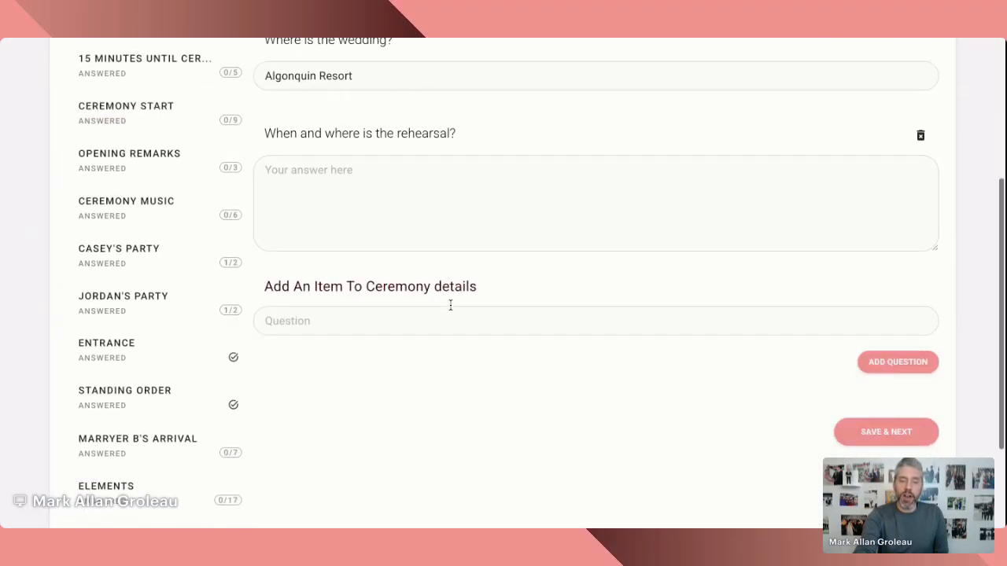
scroll(450, 305, "down", 1)
left_click(300, 286)
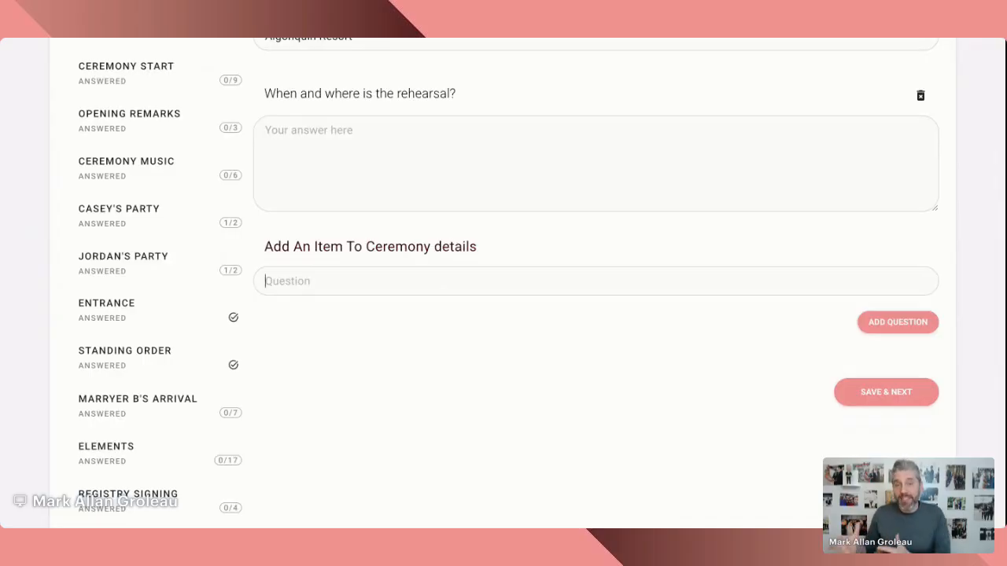
scroll(535, 283, "up", 4)
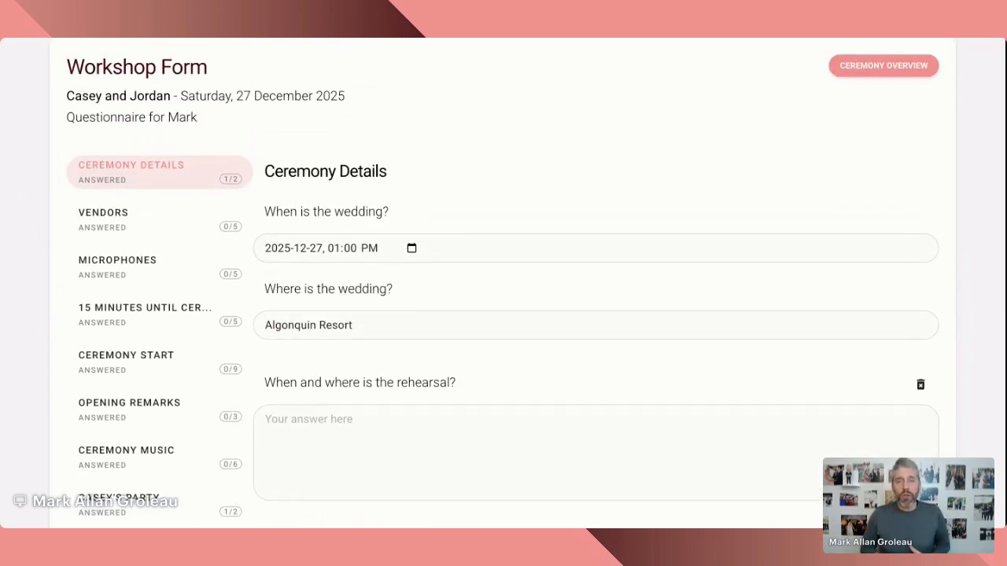
scroll(312, 191, "down", 1)
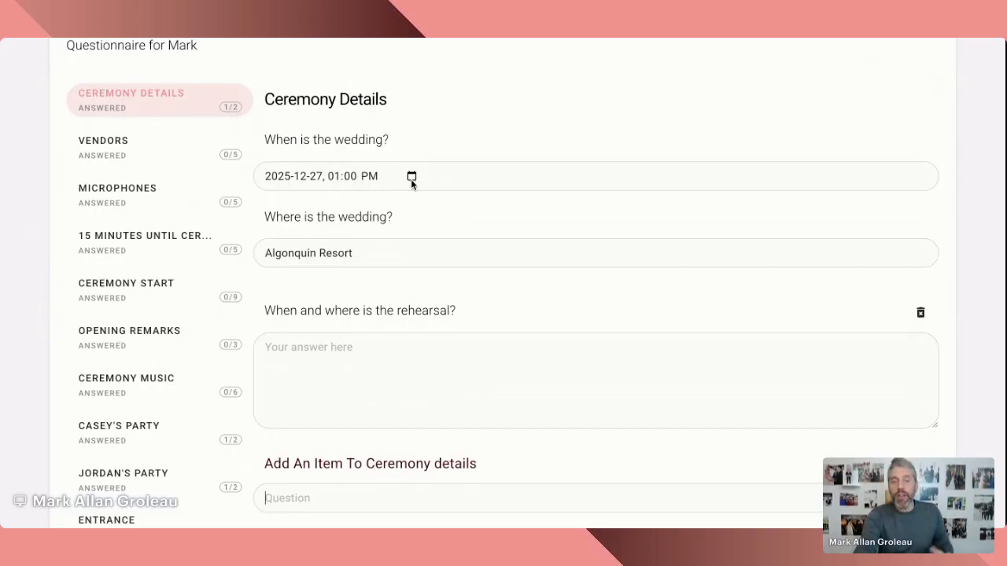
left_click(336, 180)
left_click(362, 177)
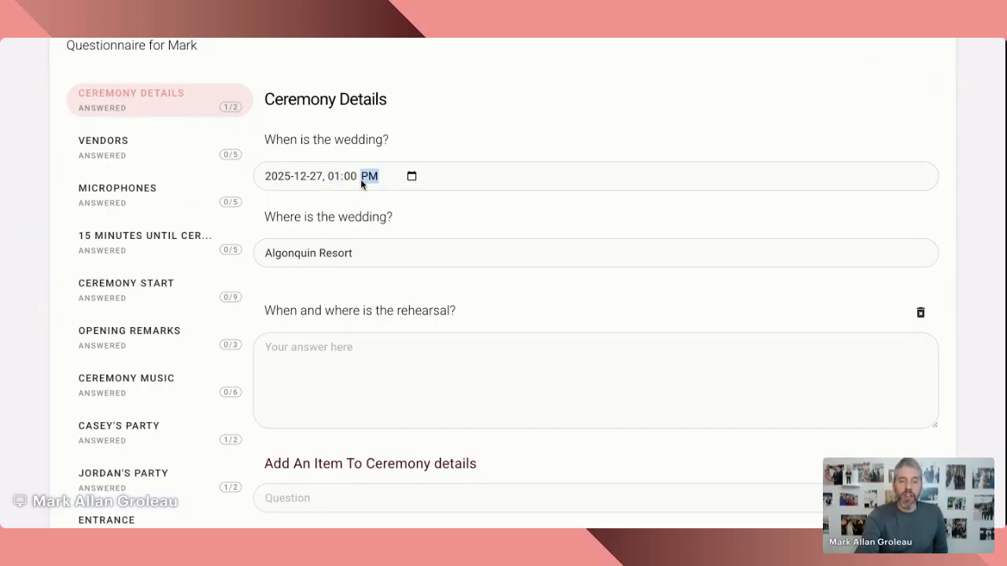
left_click(318, 255)
Answer the rehearsal time and place question with "Friday Dec. 26th 5:00PM Algonquin Ballroom".
scroll(336, 264, "down", 1)
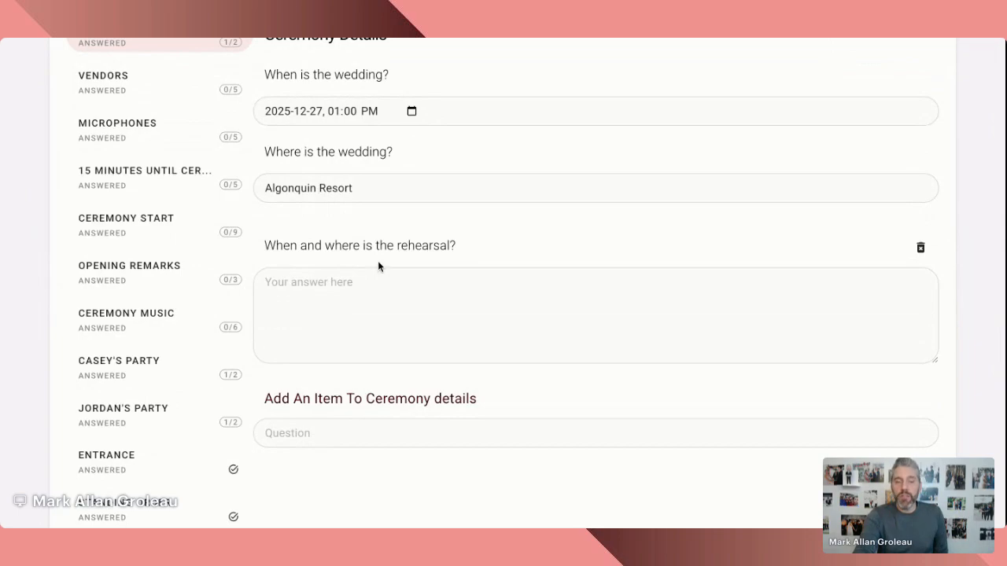
scroll(548, 234, "down", 1)
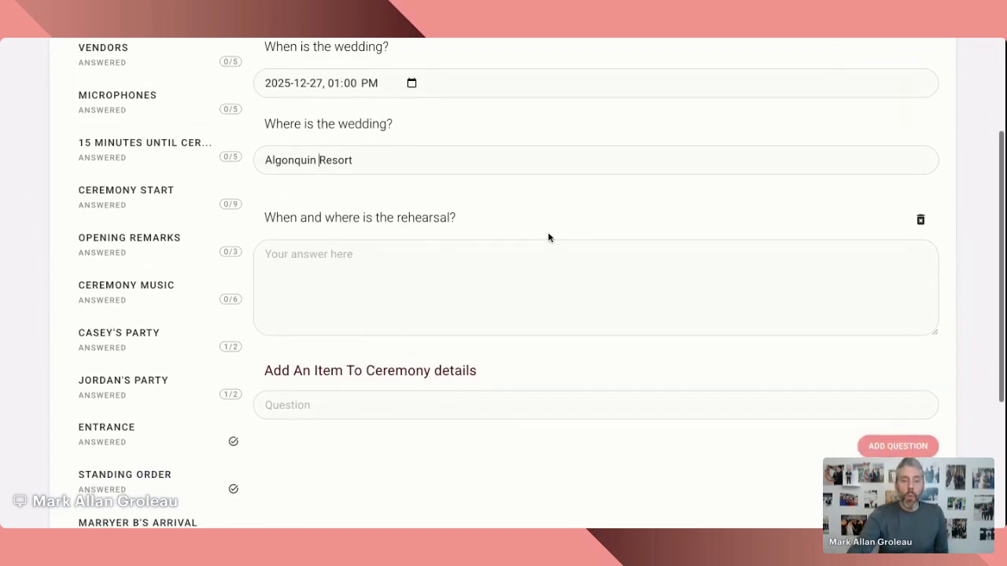
left_click(416, 275)
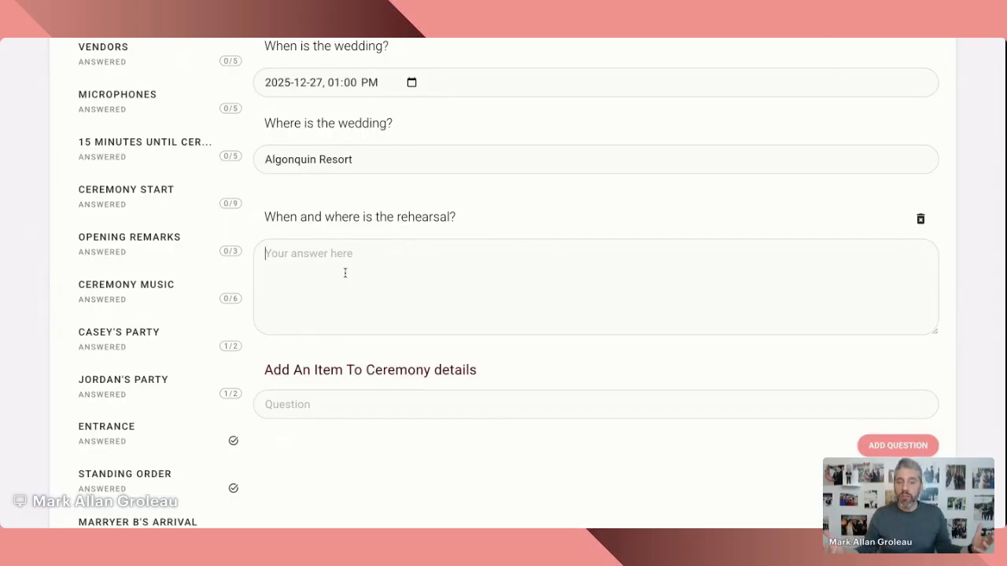
key("ctrl+z")
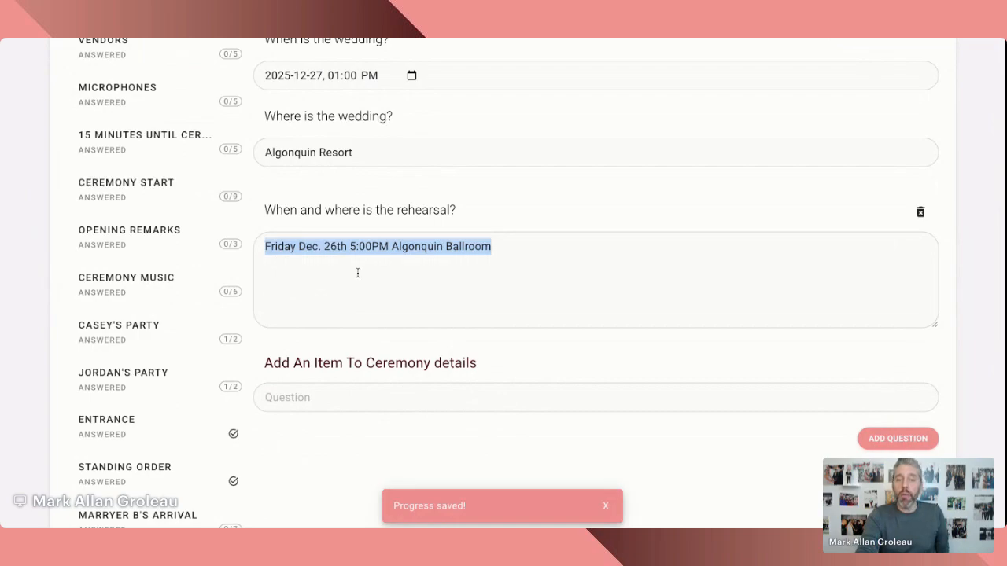
key("Right")
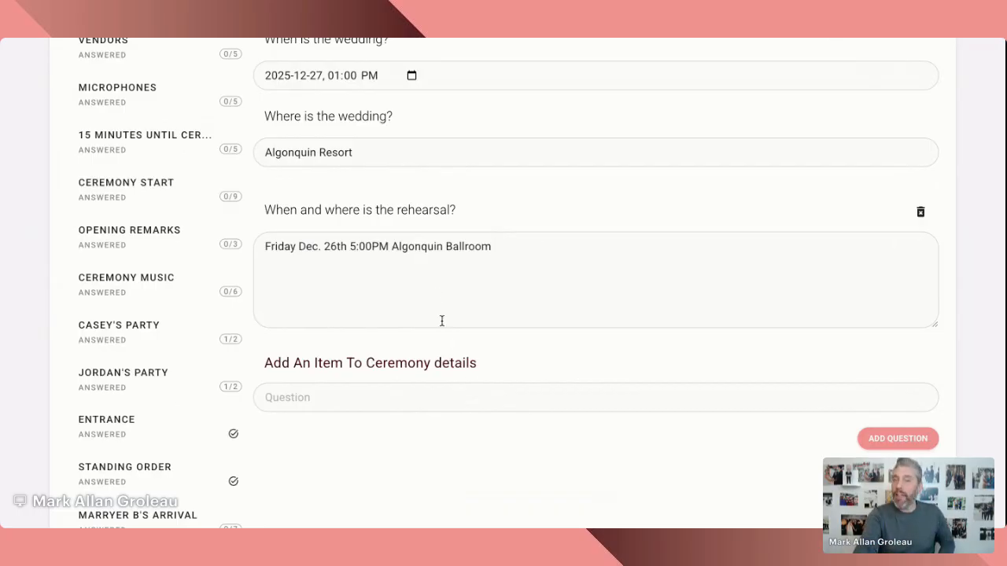
Save the Ceremony Details section and continue to the Vendors section.
scroll(426, 354, "up", 1)
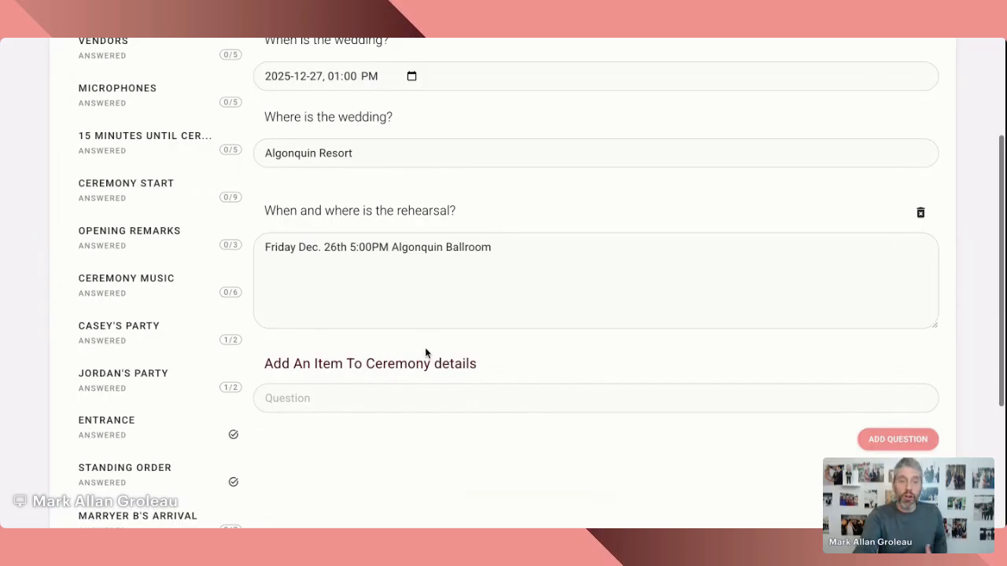
scroll(422, 353, "up", 3)
scroll(225, 330, "down", 3)
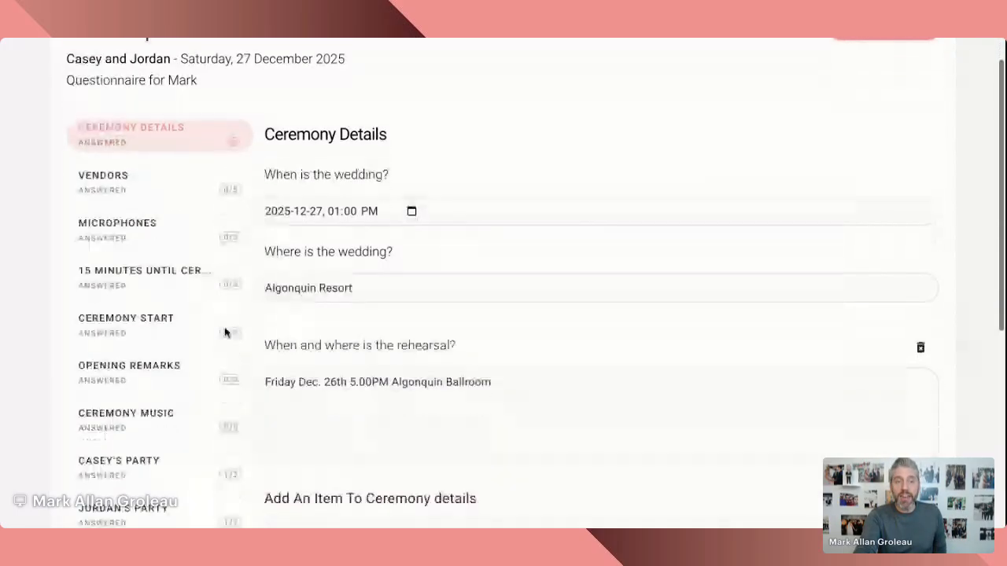
scroll(225, 331, "up", 4)
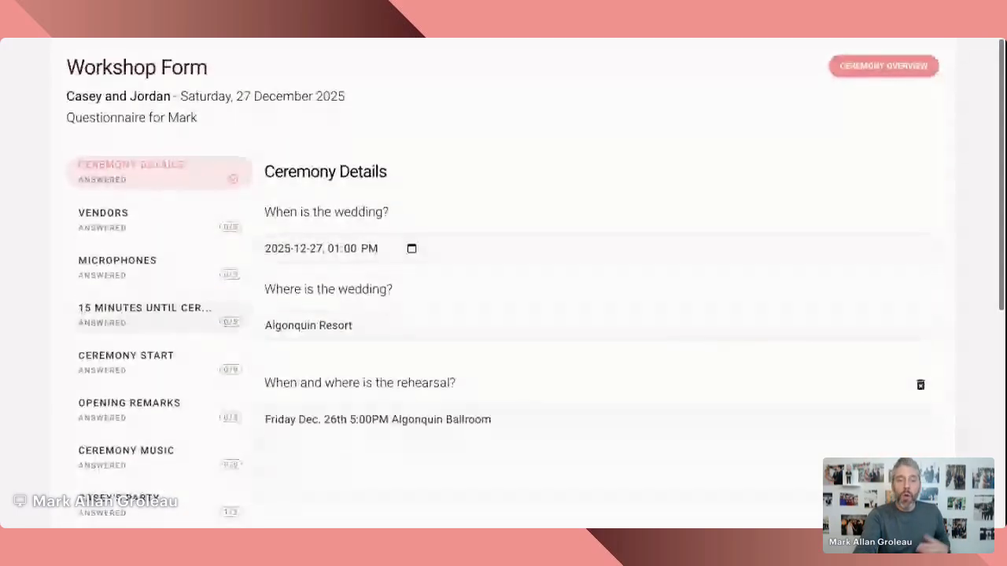
scroll(370, 315, "down", 5)
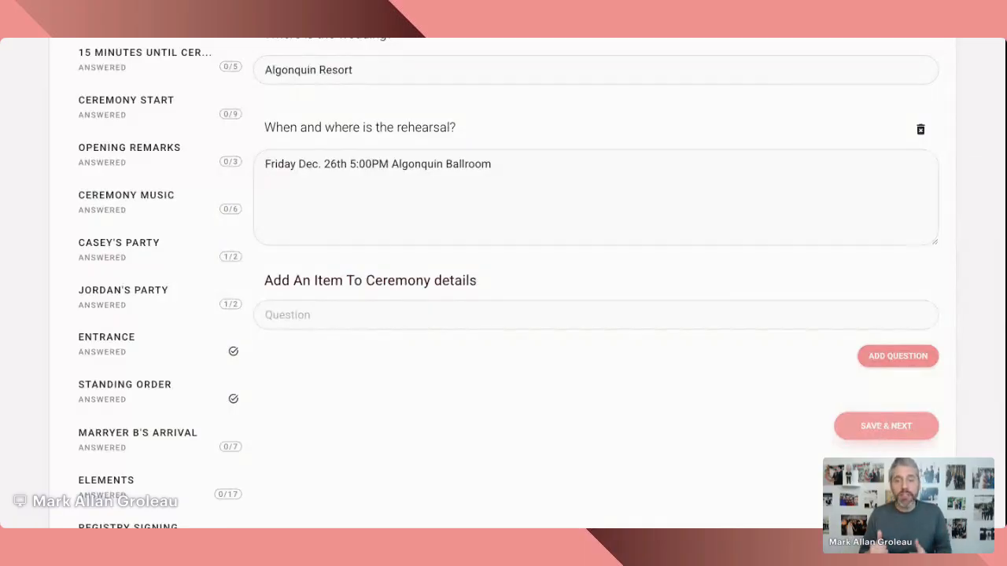
left_click(886, 426)
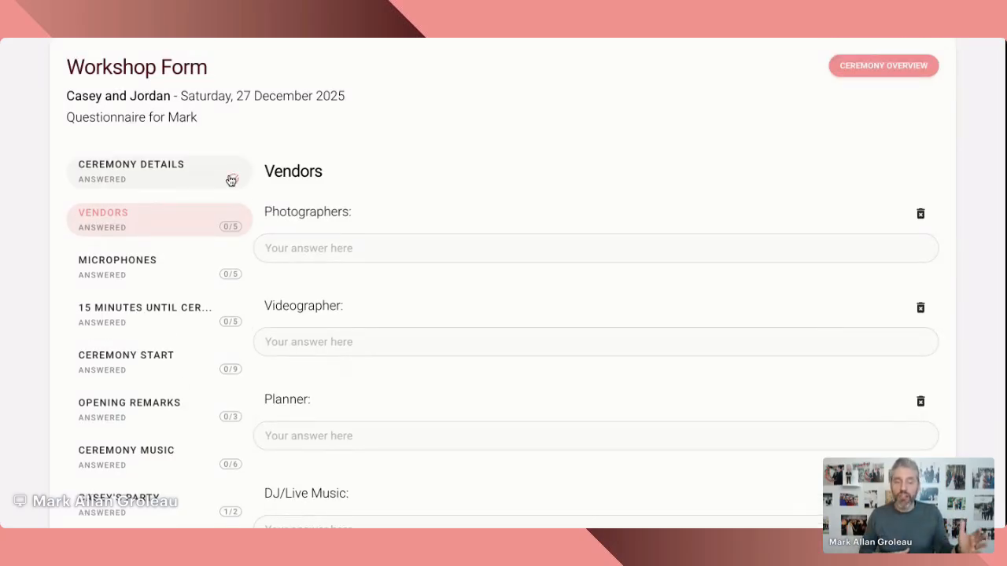
Review the Vendors questions from photographers through A/V technician, down to the option for adding another item.
scroll(180, 246, "down", 1)
scroll(179, 245, "down", 2)
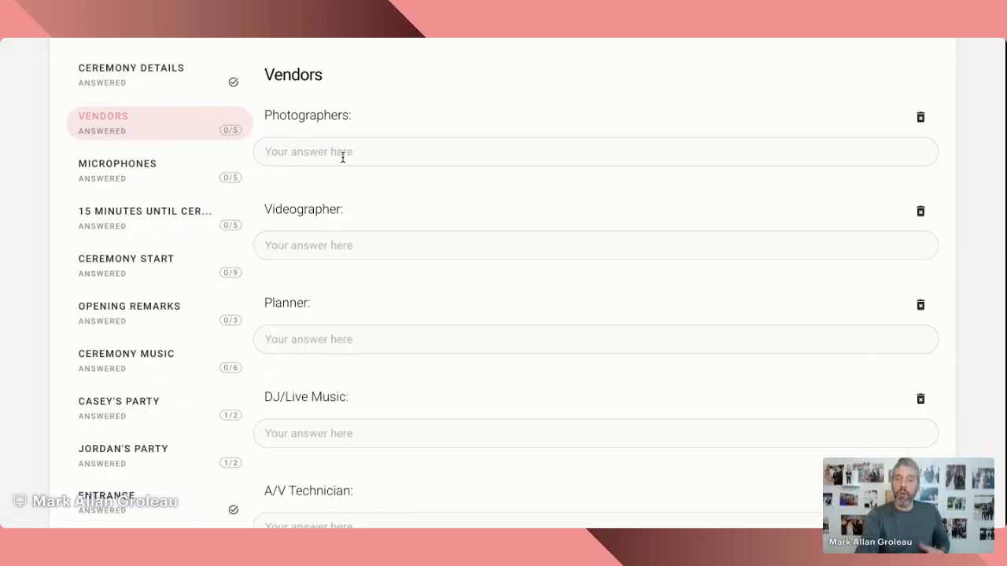
left_click(315, 244)
scroll(311, 248, "down", 3)
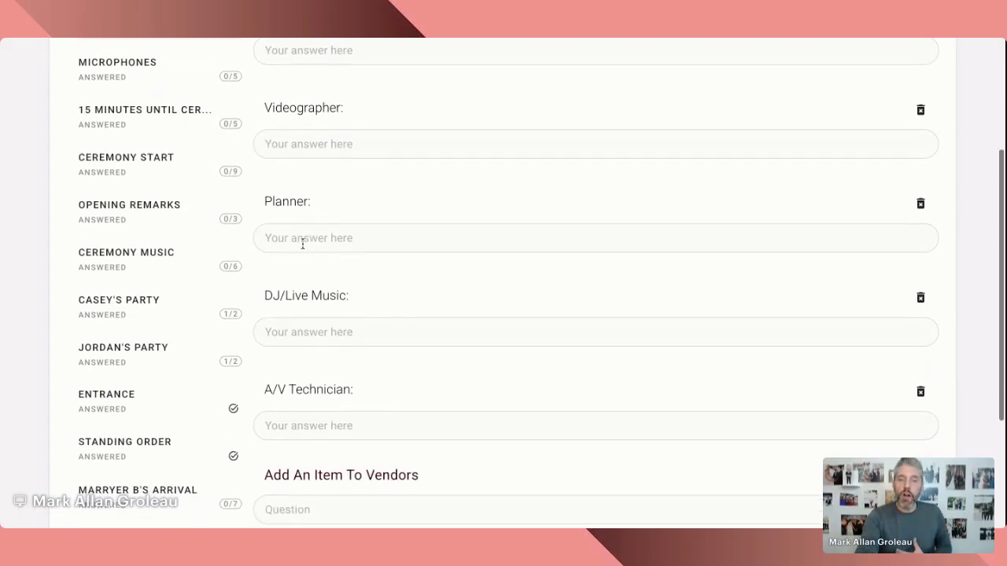
left_click(308, 234)
scroll(319, 265, "down", 1)
left_click(301, 288)
scroll(326, 307, "down", 1)
left_click(306, 319)
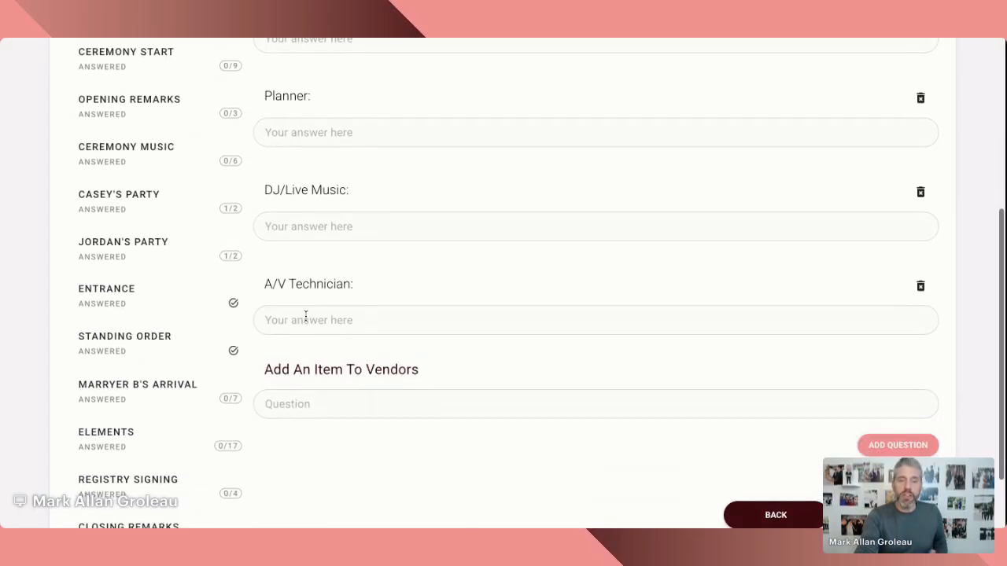
scroll(366, 316, "down", 1)
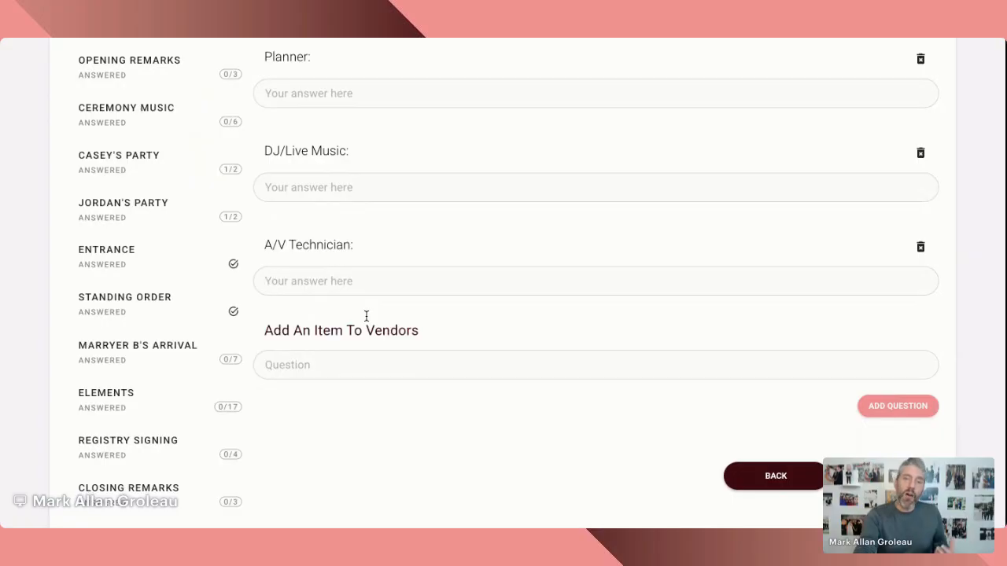
Add a custom question "Venue Coordinator:" to the Vendors section.
left_click(315, 365)
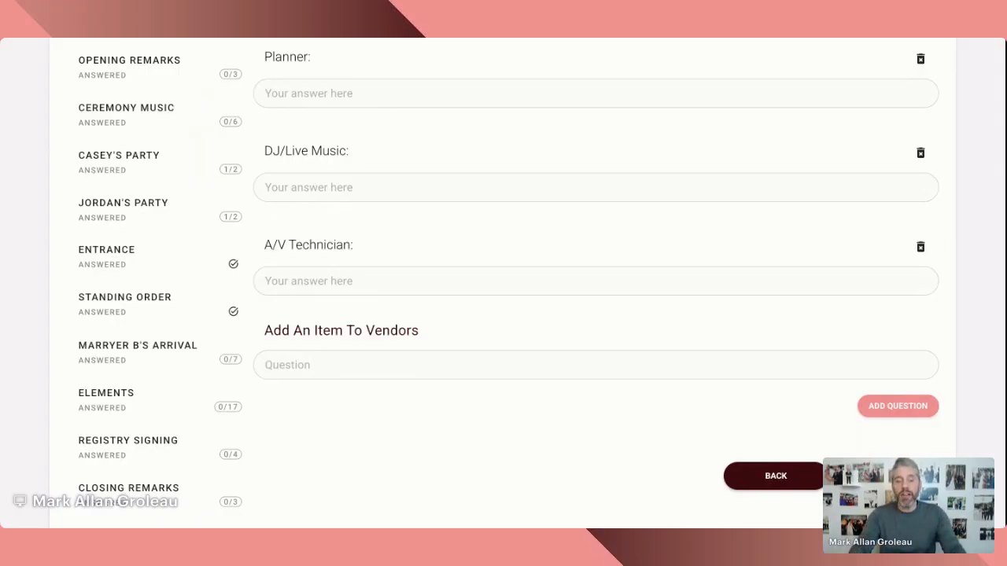
type("Venue Coordinator")
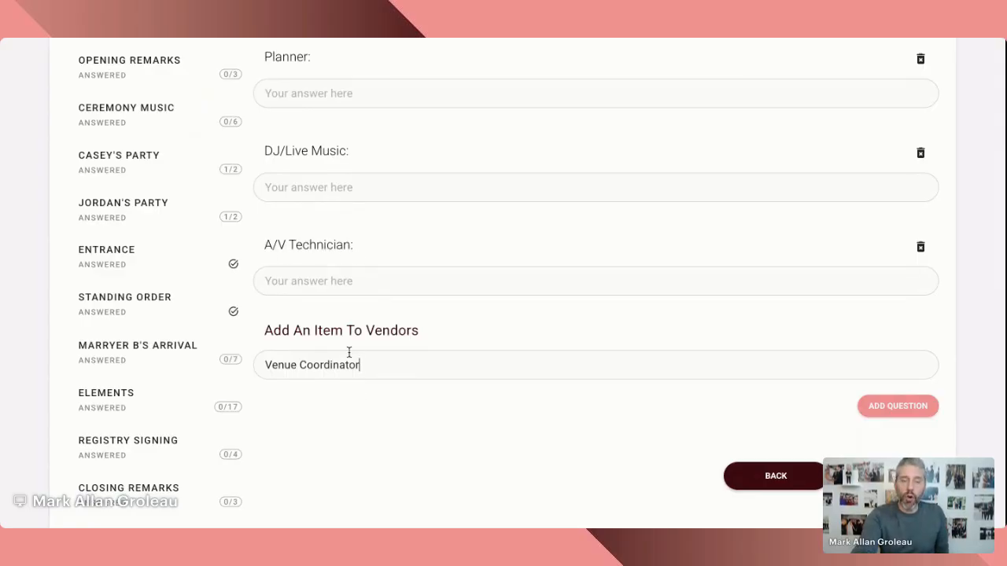
type(":")
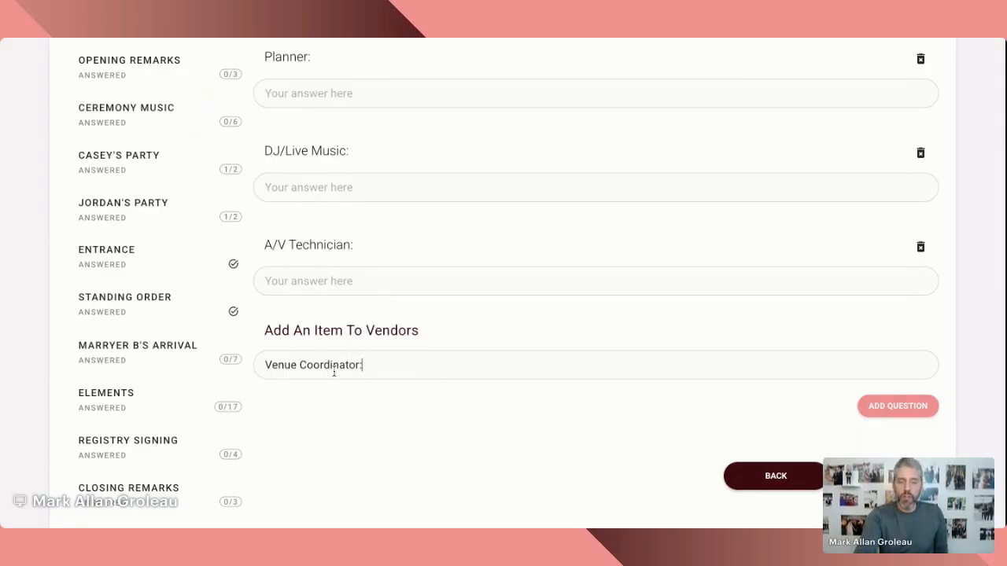
left_click(903, 406)
scroll(596, 349, "up", 3)
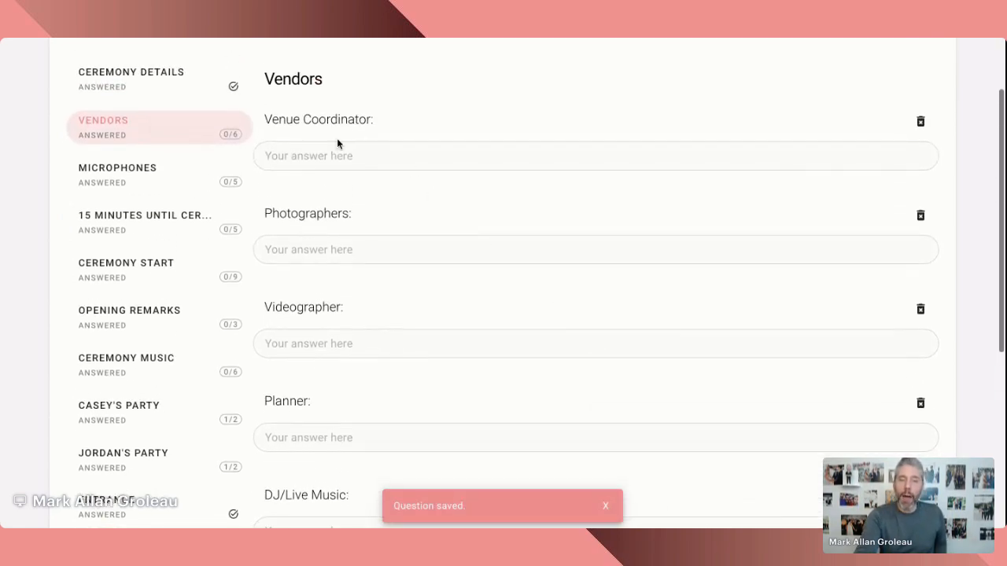
Fill in the Vendors answers with each vendor's first name, then save and continue to the Microphones section.
left_click(305, 157)
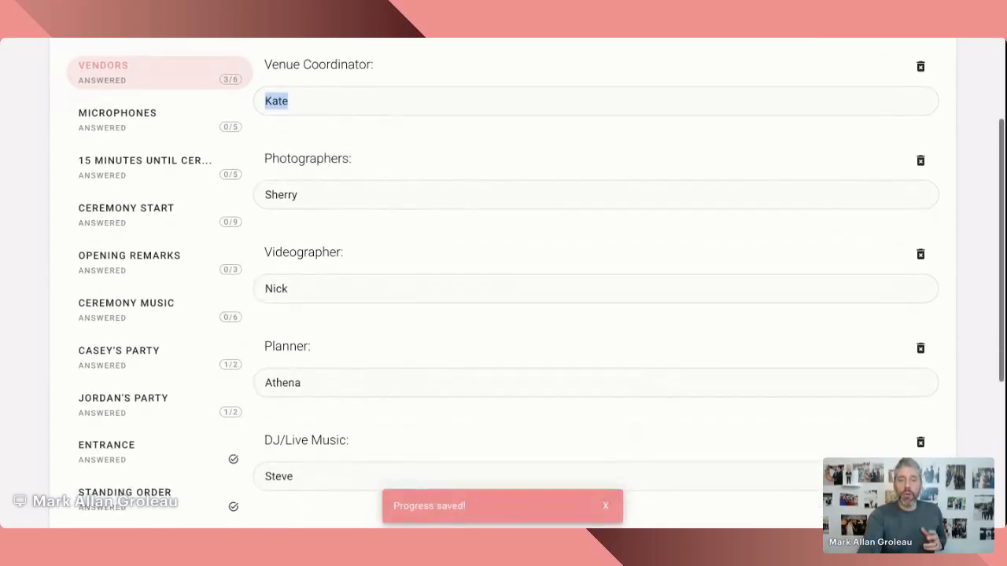
scroll(314, 198, "down", 1)
scroll(313, 197, "up", 1)
scroll(317, 199, "down", 2)
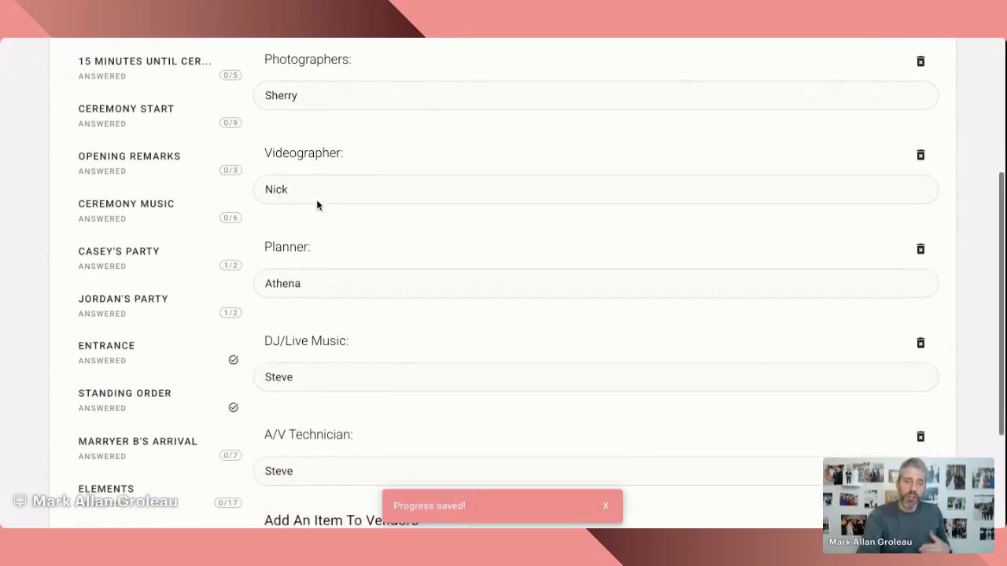
scroll(317, 205, "down", 3)
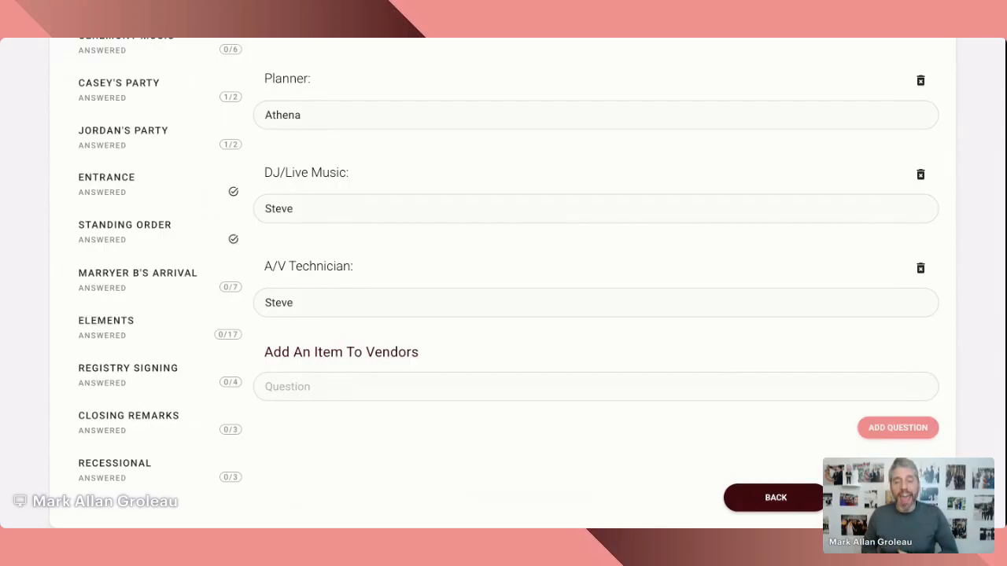
left_click(874, 497)
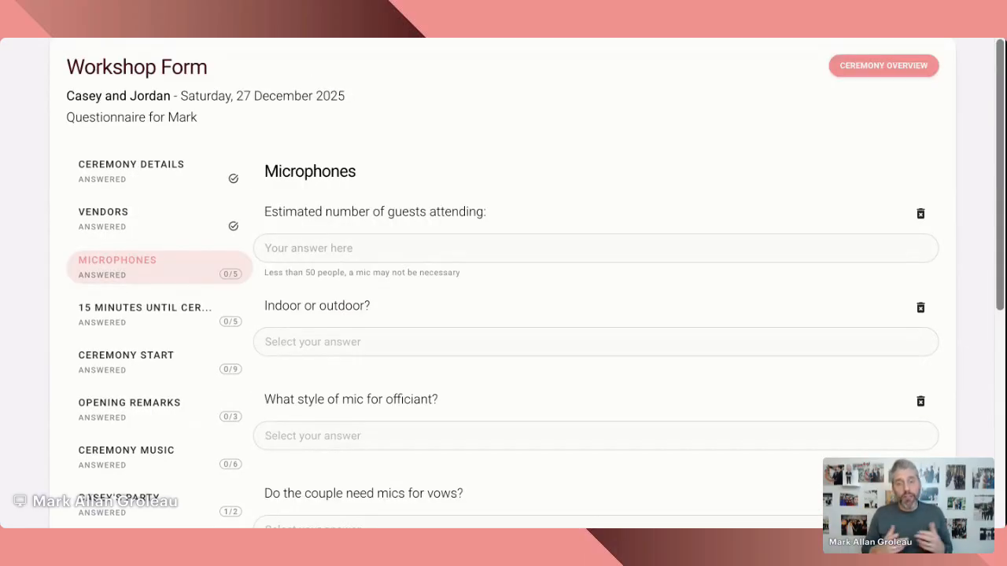
Set the estimated number of guests attending to 100 in the Microphones section.
scroll(499, 210, "down", 1)
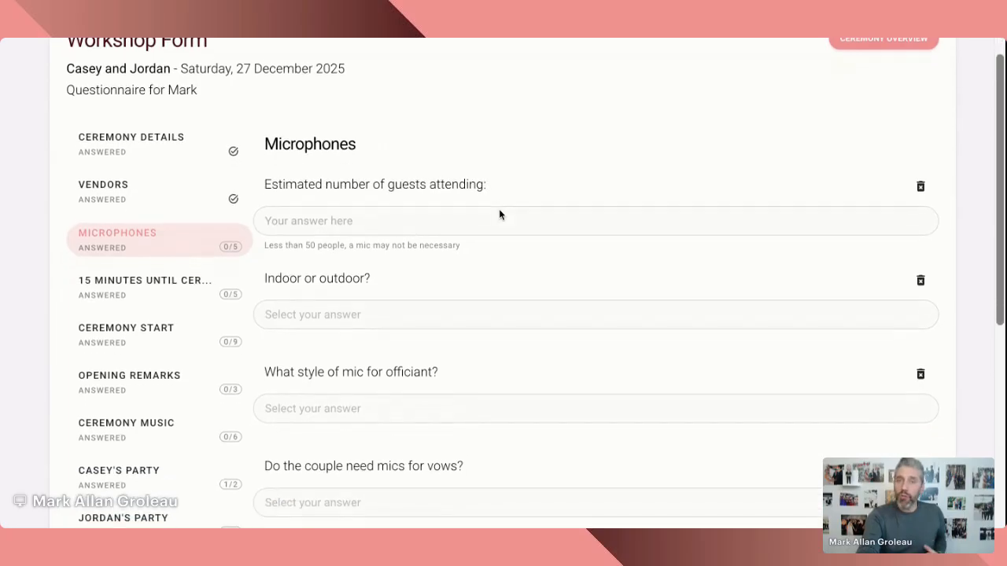
scroll(499, 208, "down", 2)
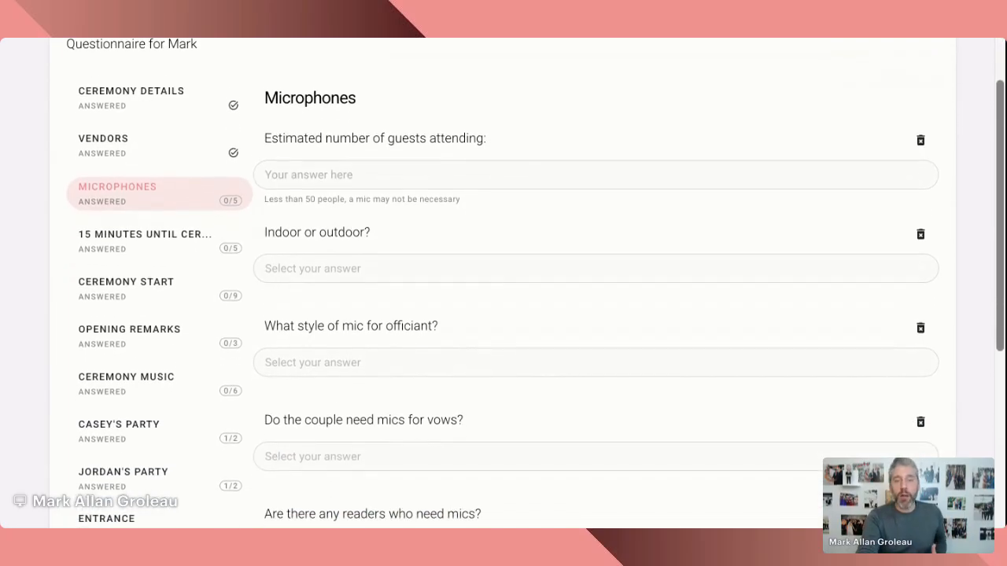
scroll(453, 210, "down", 3)
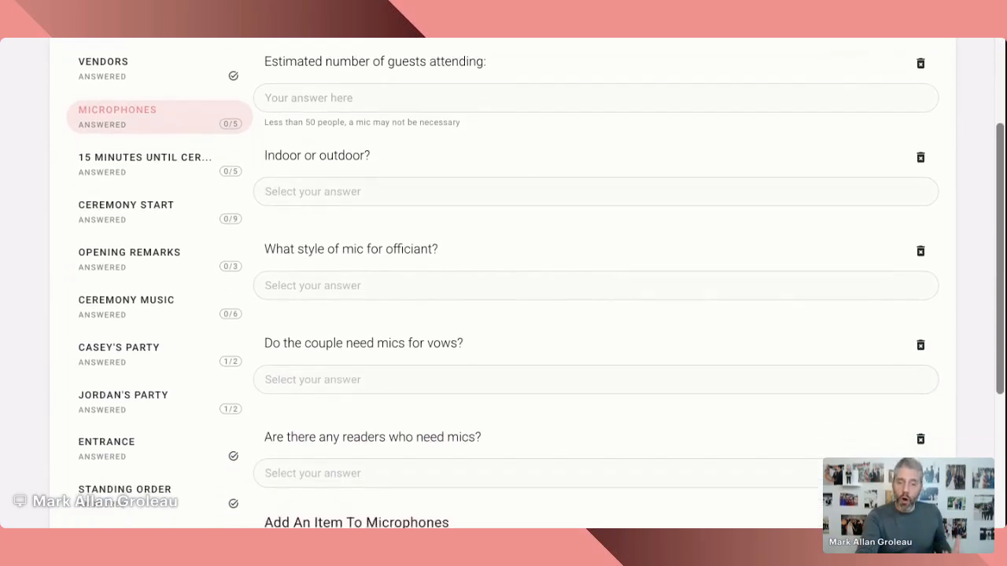
scroll(452, 211, "up", 5)
scroll(453, 210, "down", 1)
scroll(272, 312, "up", 1)
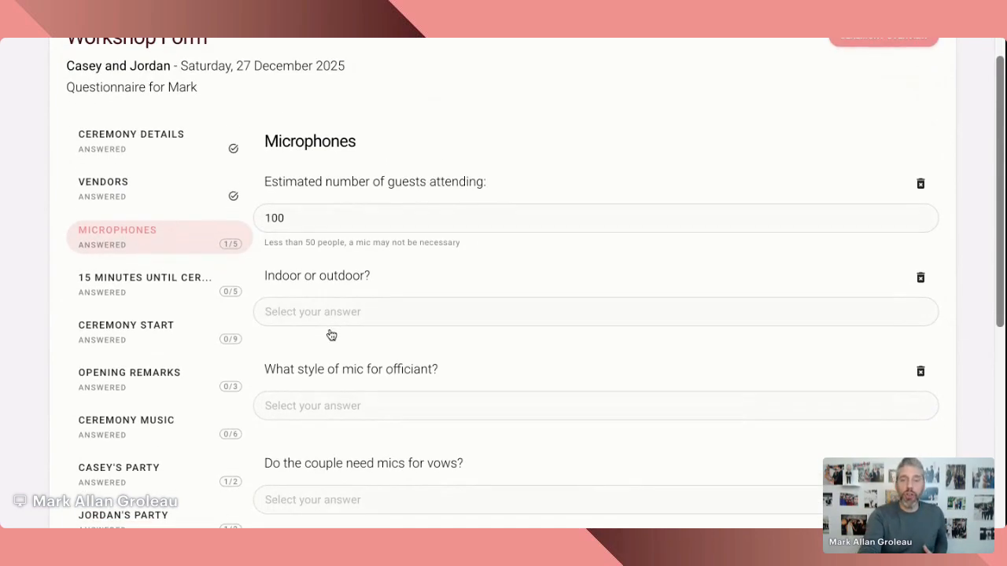
Answer the "Indoor or outdoor?" question with Indoor.
scroll(329, 334, "down", 1)
scroll(308, 169, "down", 1)
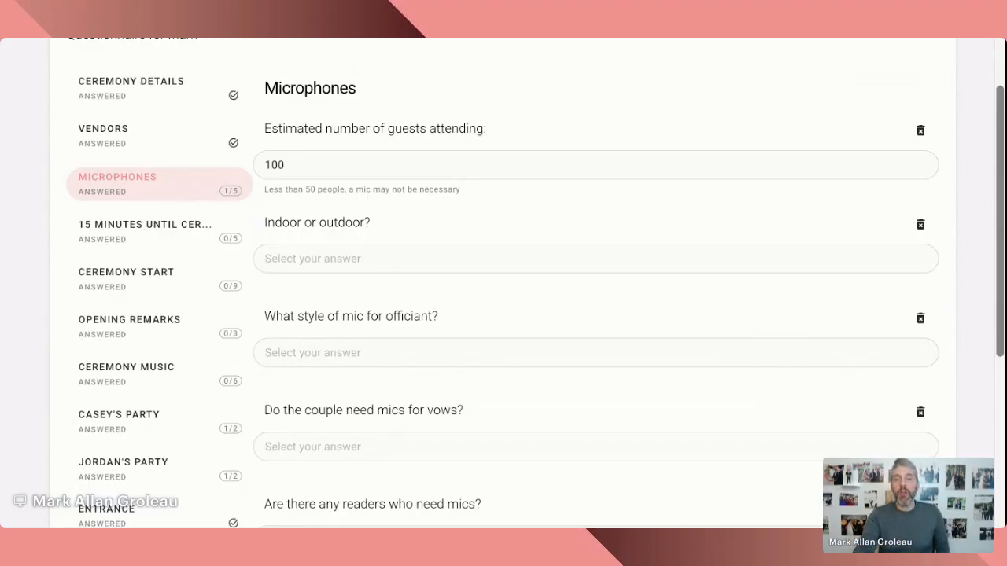
left_click(293, 259)
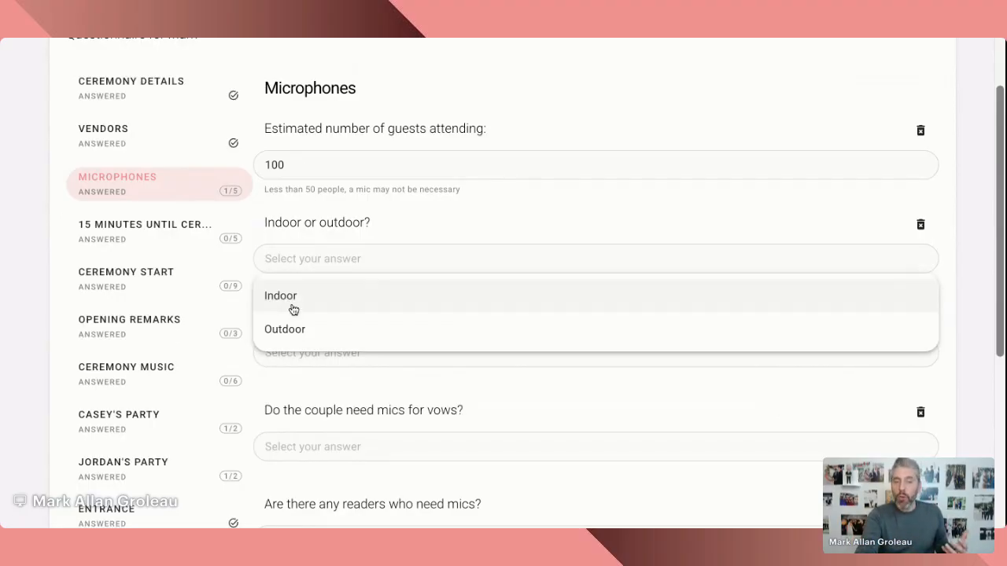
left_click(292, 307)
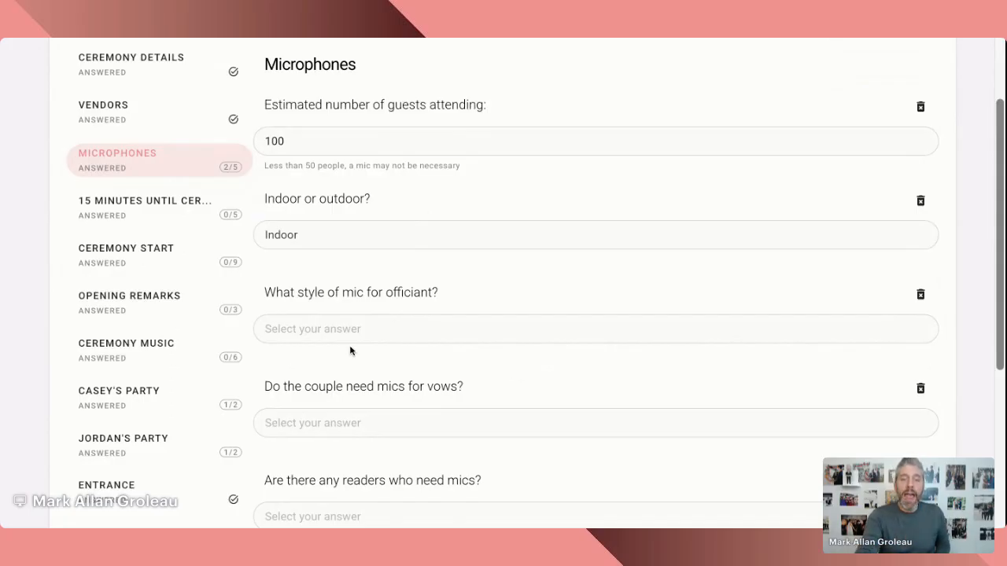
Choose Lapel as the style of mic for the officiant.
scroll(363, 330, "down", 2)
scroll(363, 331, "down", 1)
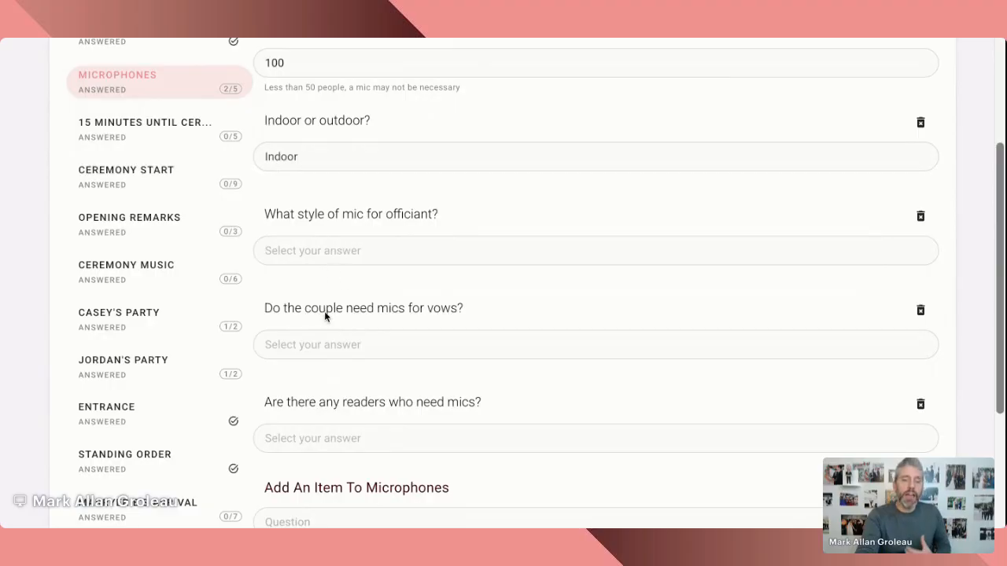
scroll(362, 347, "down", 1)
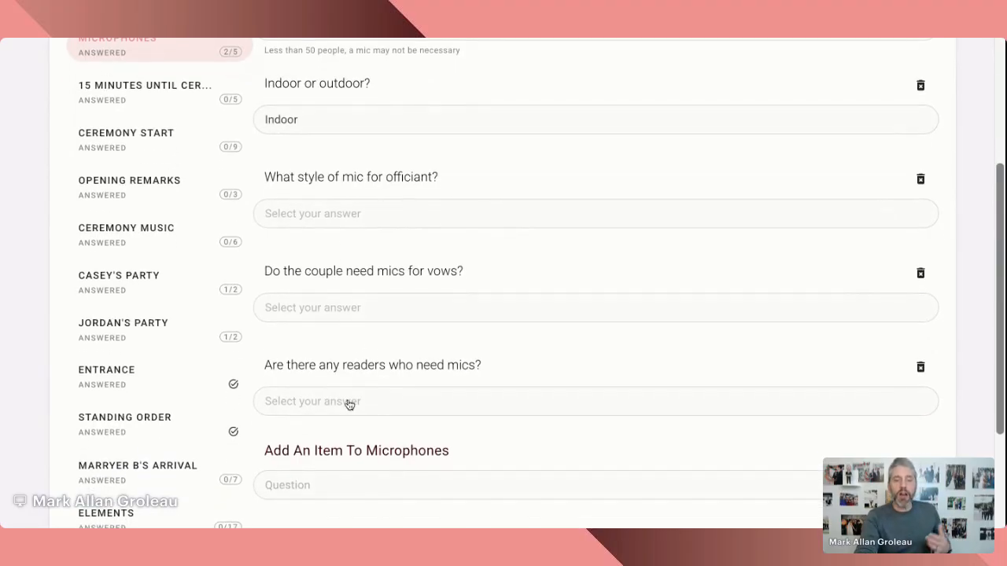
scroll(361, 402, "down", 1)
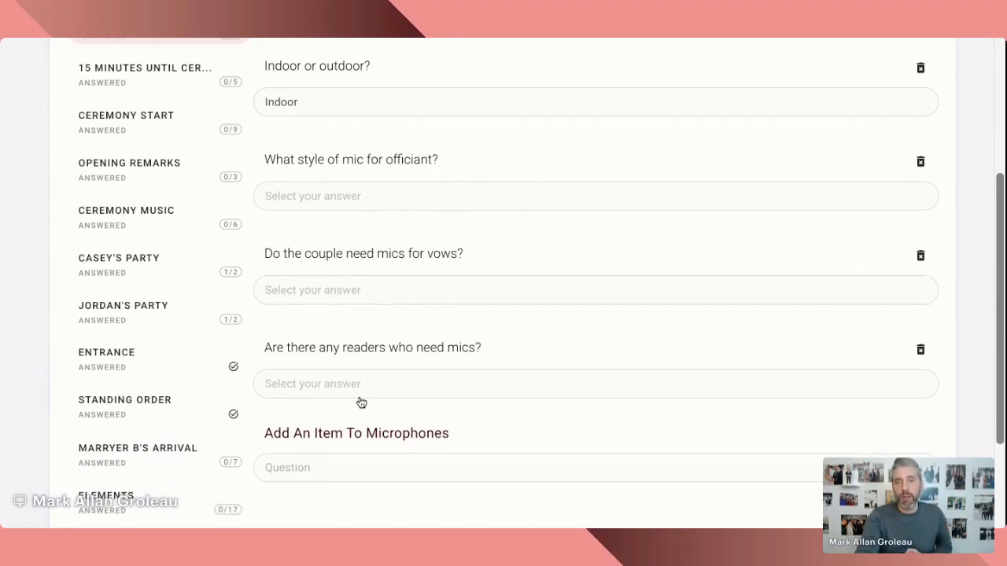
left_click(291, 198)
left_click(276, 231)
Answer Yes to whether the couple need mics for vows and whether any readers need mics.
scroll(326, 232, "down", 1)
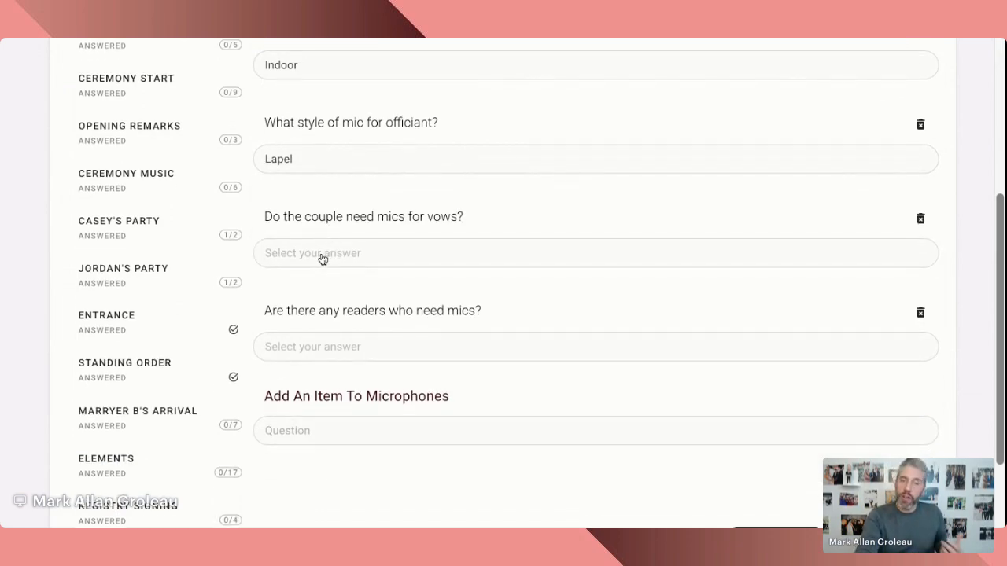
left_click(322, 259)
left_click(292, 292)
scroll(360, 310, "down", 1)
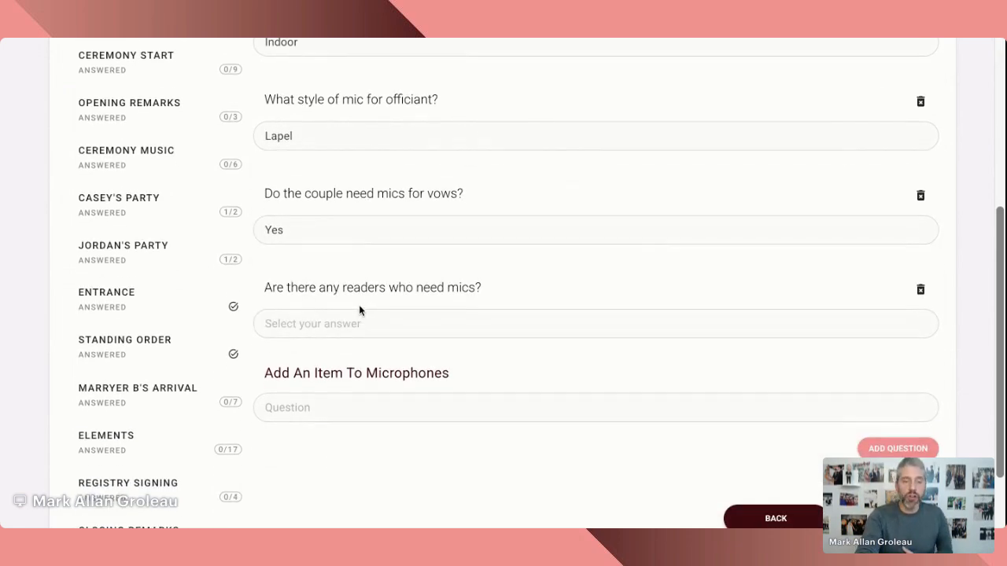
left_click(335, 325)
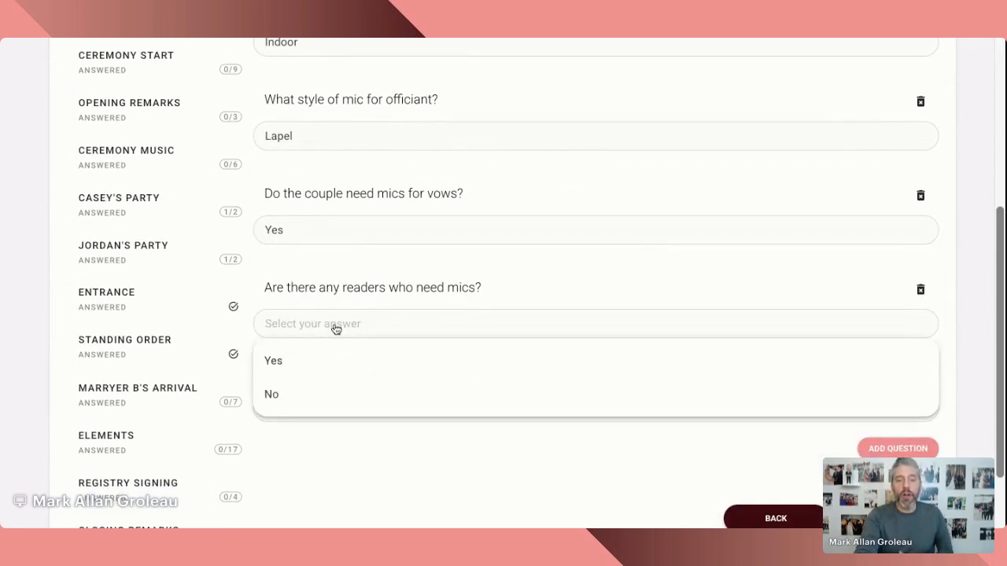
left_click(297, 364)
Save the Microphones section and continue to the 15 Minutes Until Ceremony section.
scroll(362, 290, "down", 1)
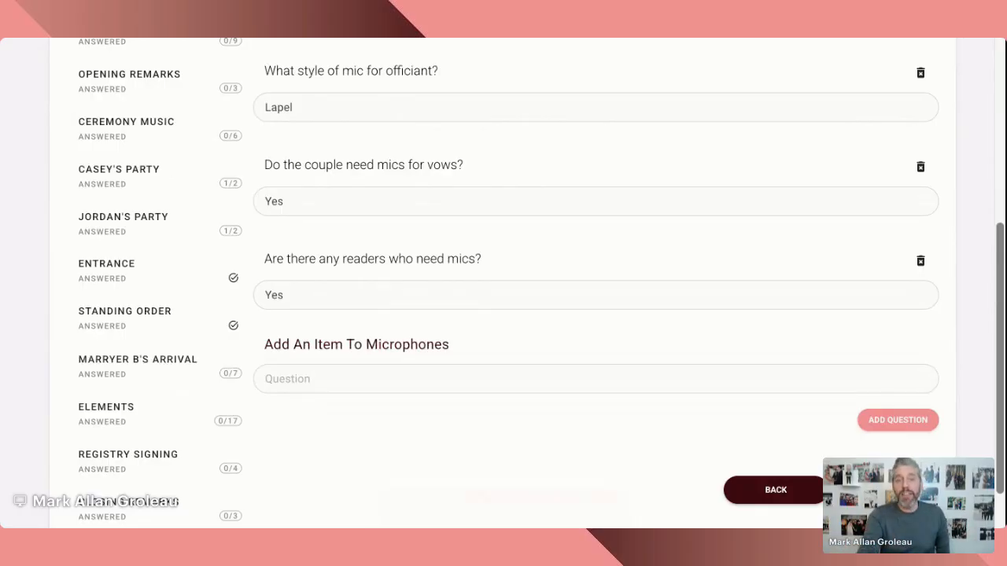
scroll(542, 285, "down", 1)
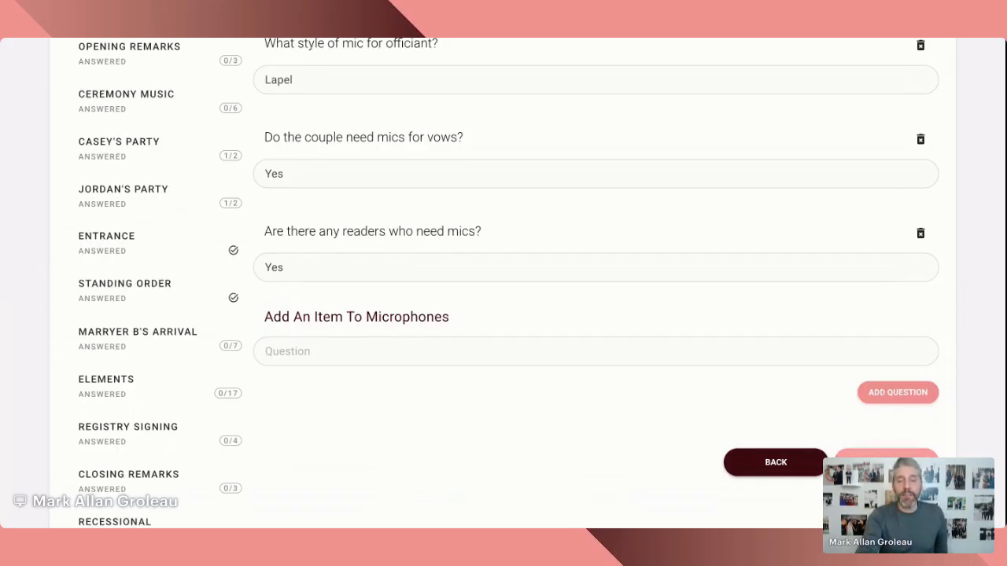
left_click(883, 463)
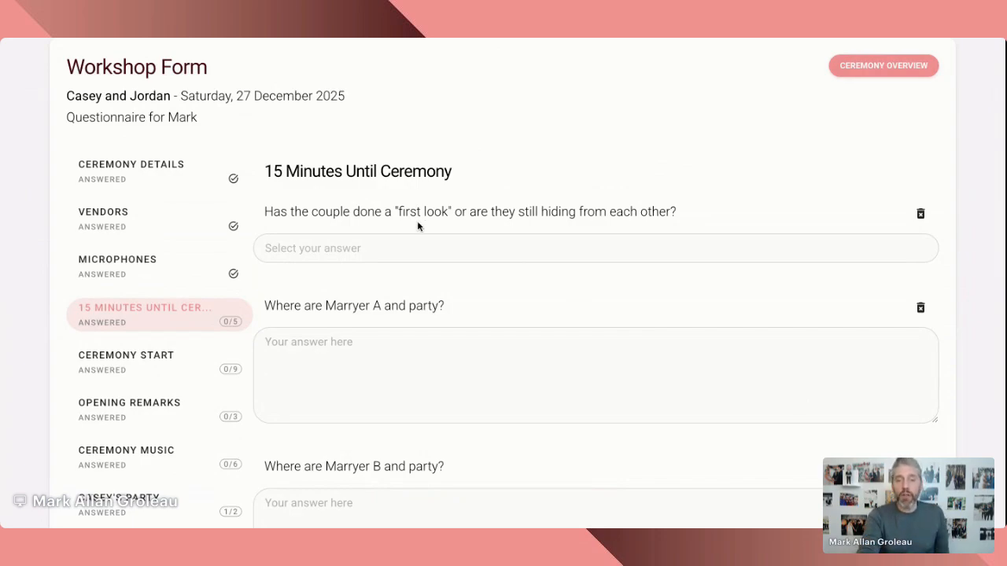
Answer the first-look question with "Done a first look" and locate Marryer A's party "in the ceremony space" and Marryer B's "in the bridal suite".
left_click(477, 256)
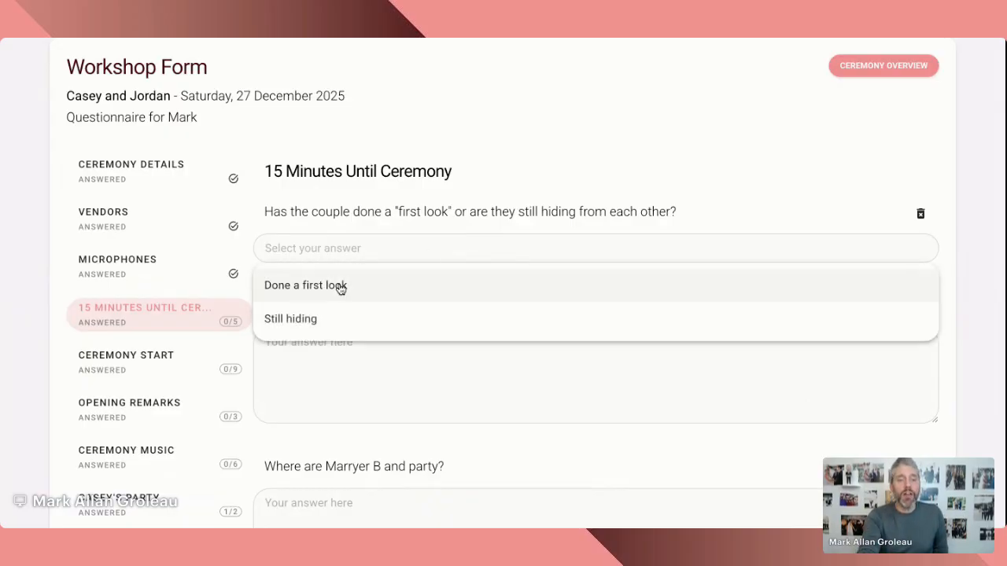
left_click(339, 286)
scroll(512, 301, "down", 5)
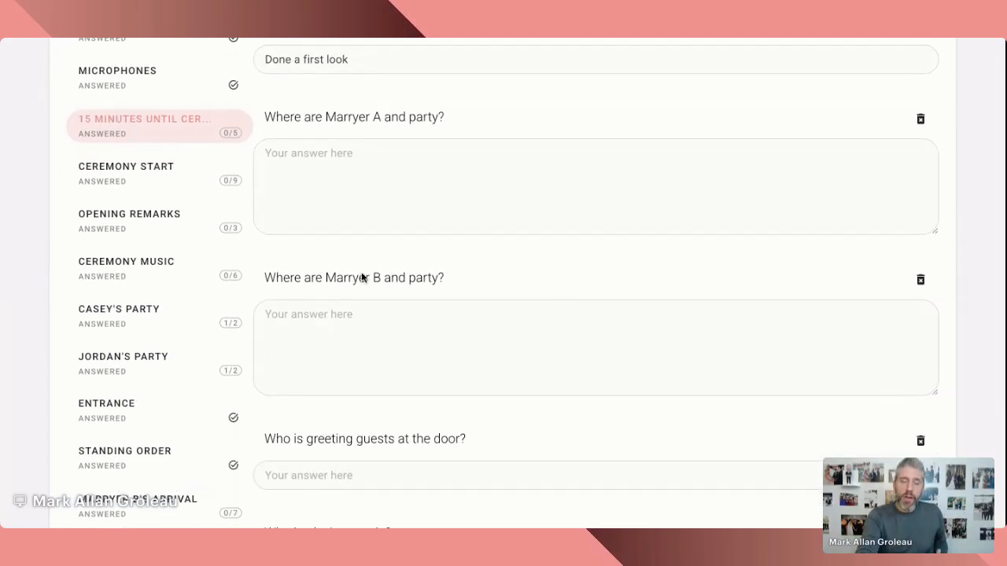
scroll(361, 276, "down", 1)
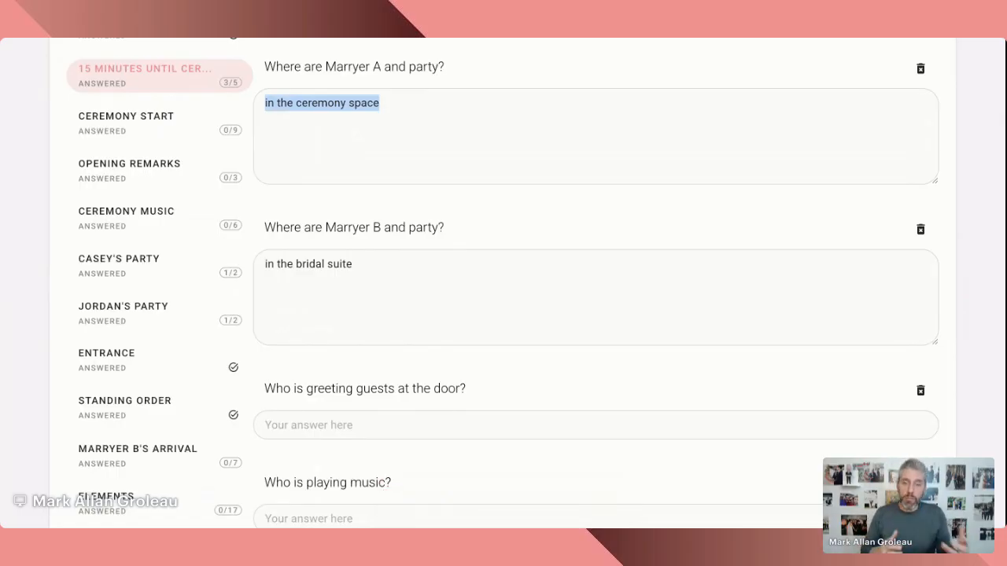
Enter the first partner's wedding party as greeting guests at the door and the DJ's name as playing music.
scroll(355, 228, "down", 1)
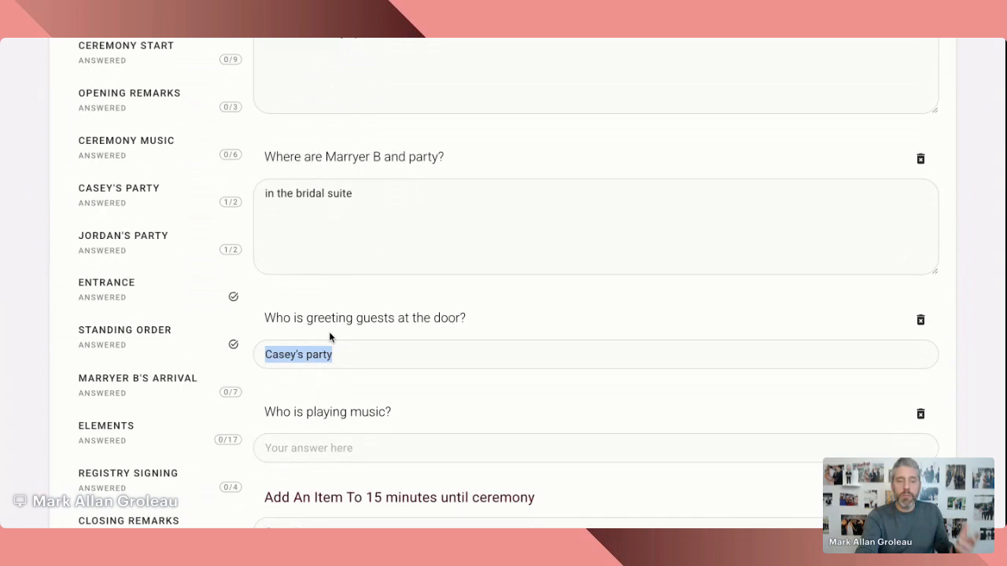
scroll(329, 331, "down", 1)
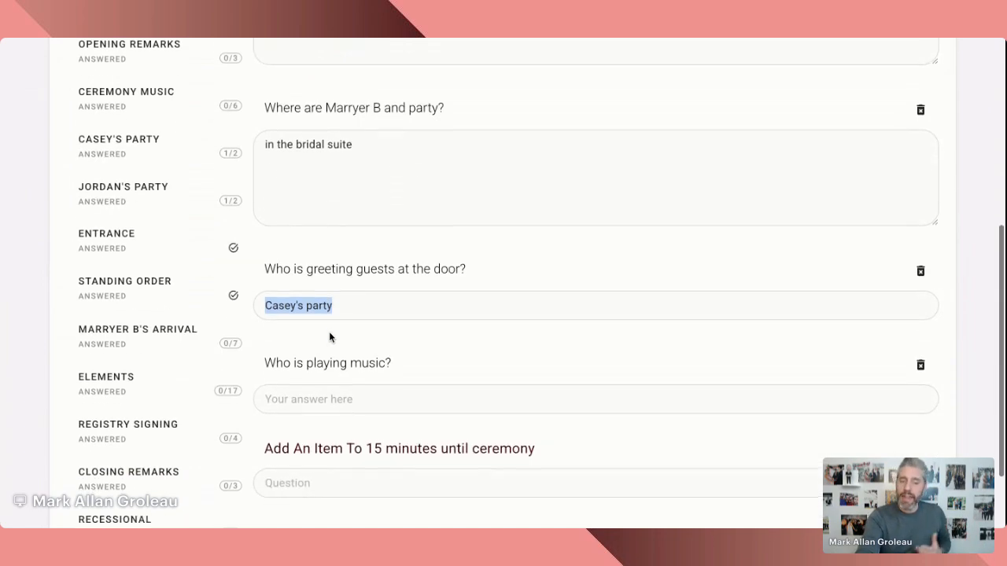
left_click(305, 390)
scroll(337, 393, "down", 1)
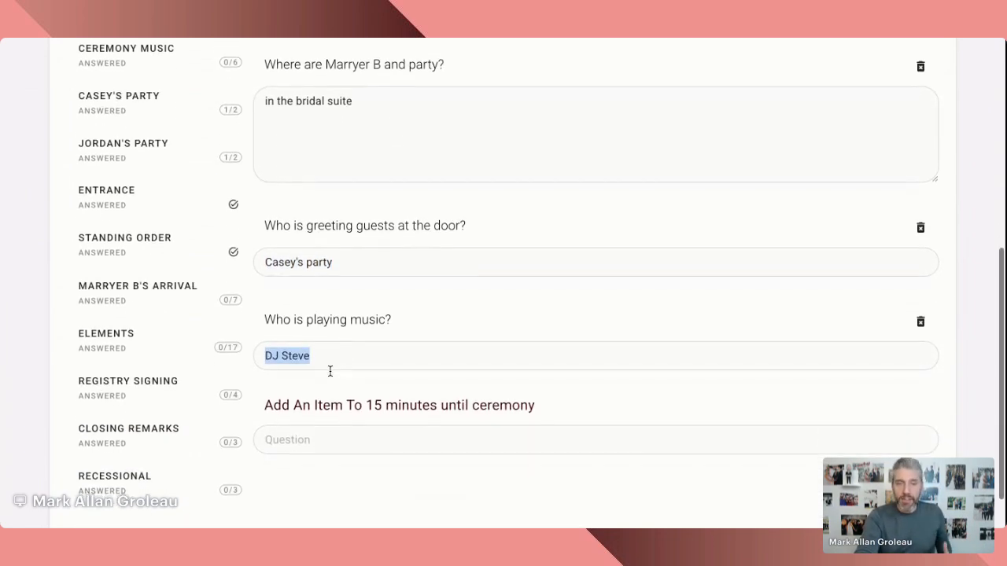
scroll(331, 372, "up", 1)
scroll(330, 371, "down", 1)
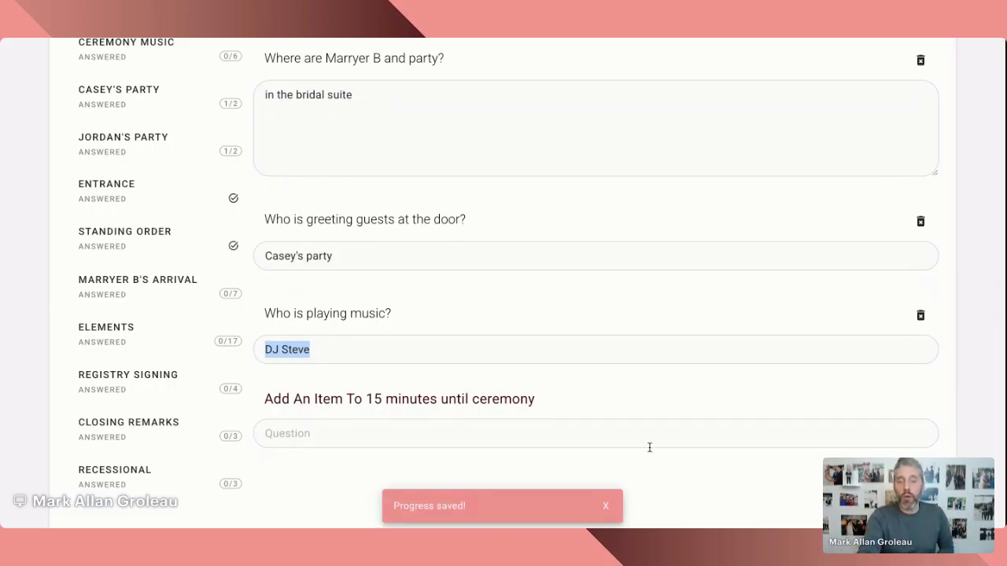
Save the 15 Minutes Until Ceremony section and continue to the Ceremony Start section.
scroll(810, 500, "down", 1)
scroll(815, 468, "up", 1)
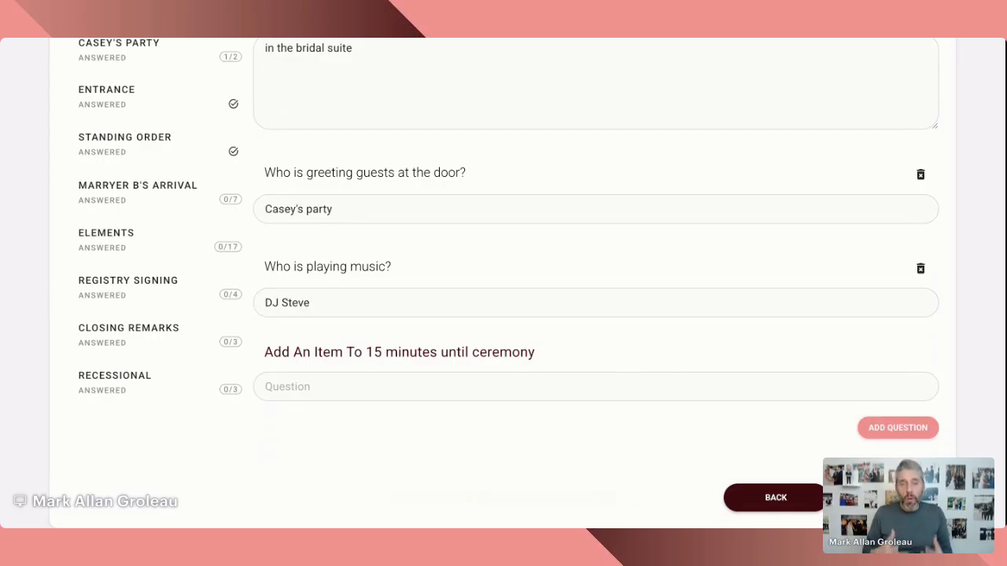
left_click(886, 498)
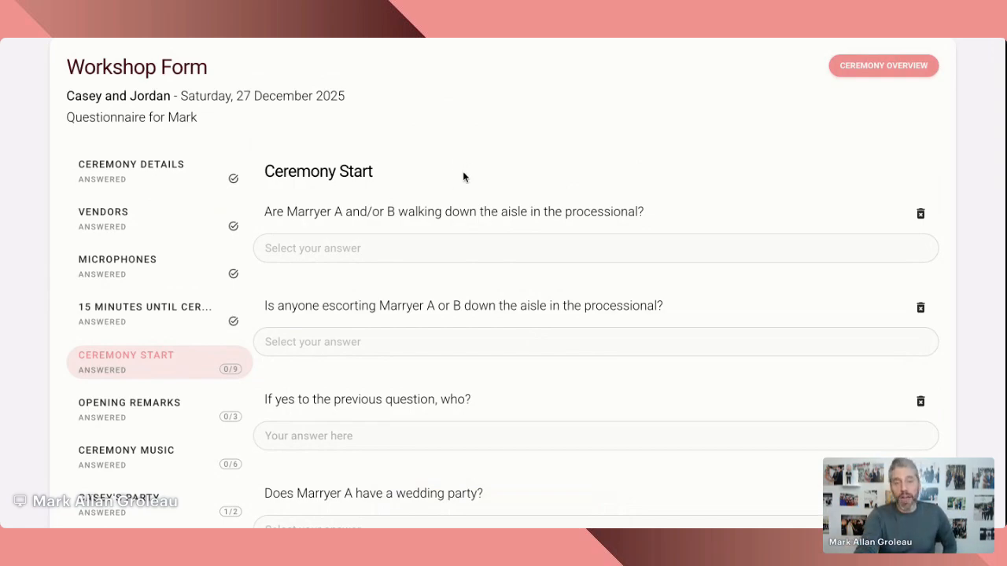
Answer Yes to whether Marryer A and/or B walk down the aisle and whether anyone escorts them in the processional.
scroll(462, 177, "down", 1)
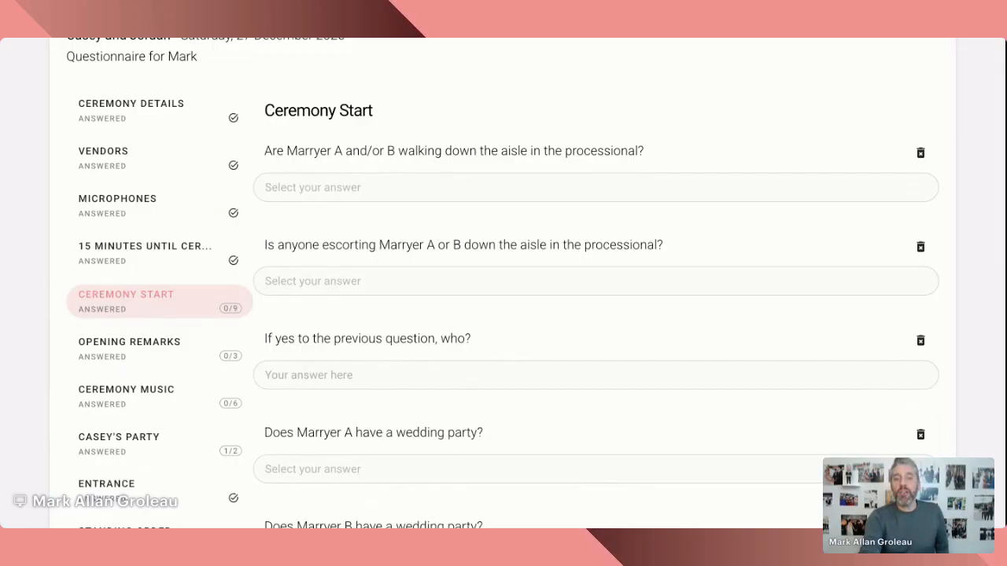
left_click(343, 188)
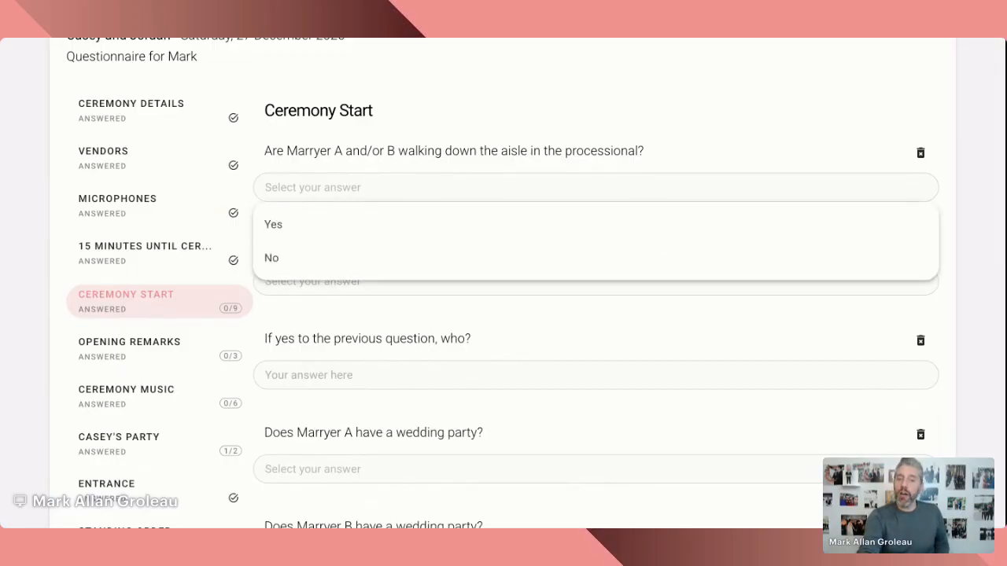
left_click(344, 228)
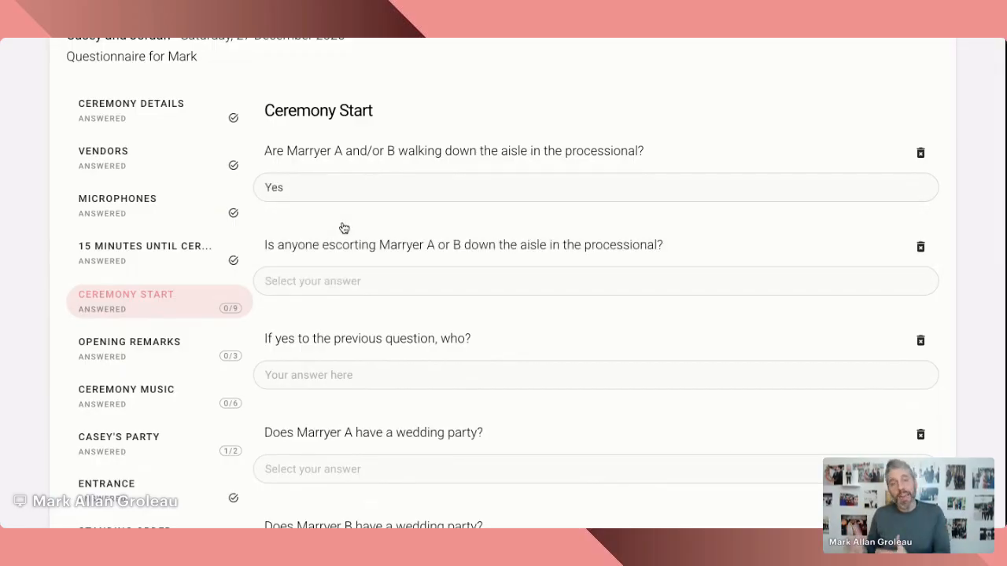
left_click(344, 290)
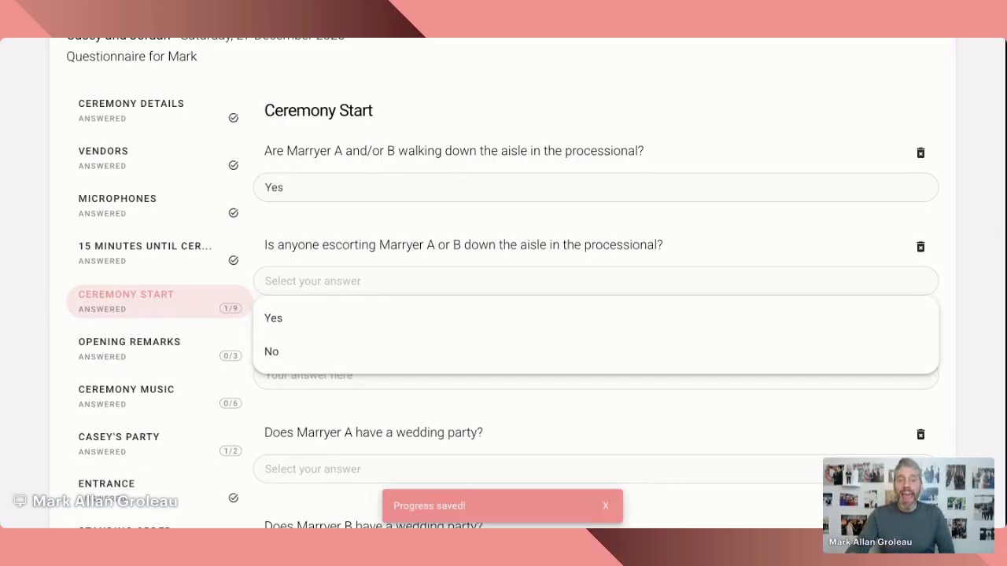
left_click(338, 318)
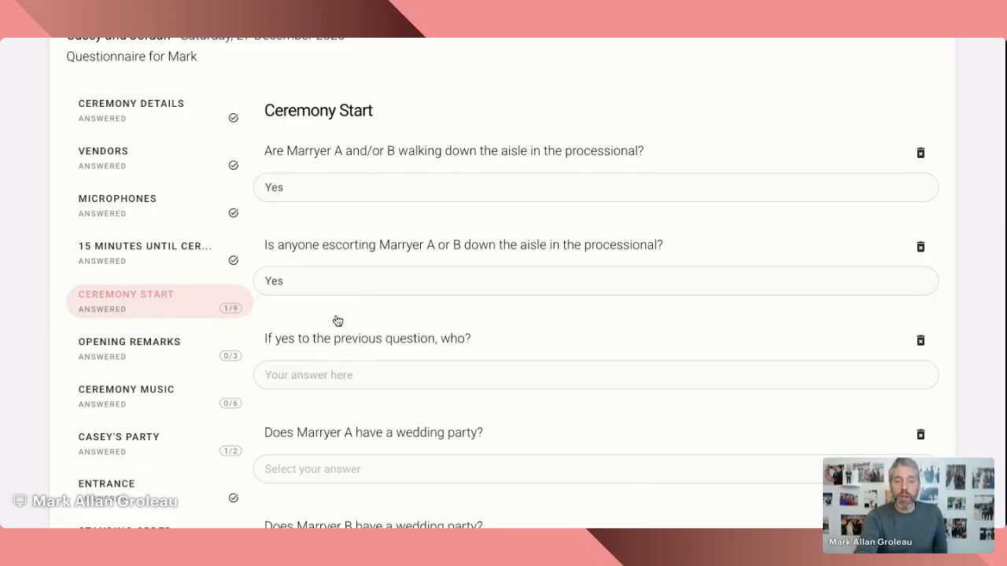
scroll(431, 320, "down", 1)
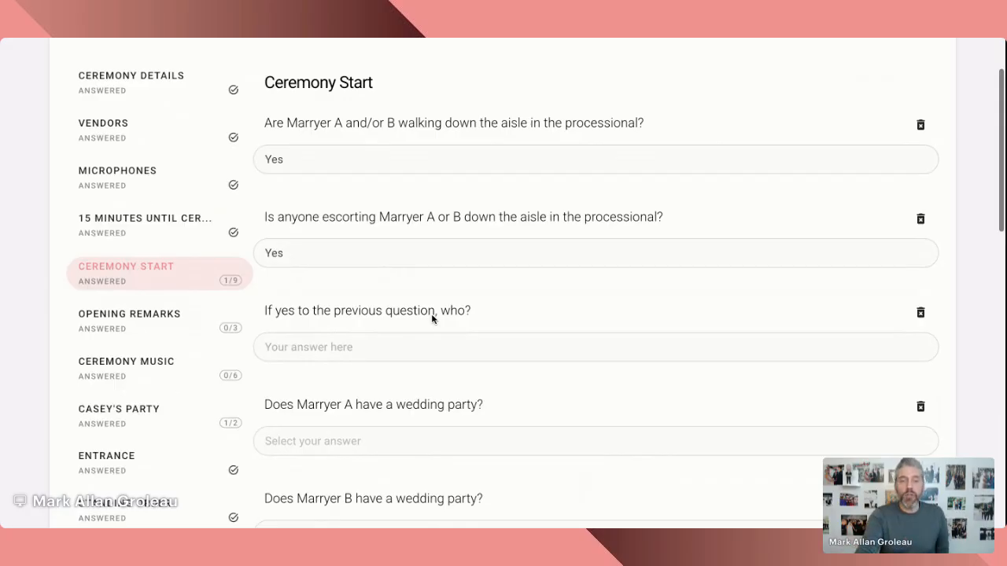
Enter the father of the bride, with his first name, as the person escorting in the processional.
scroll(431, 319, "down", 1)
left_click(364, 329)
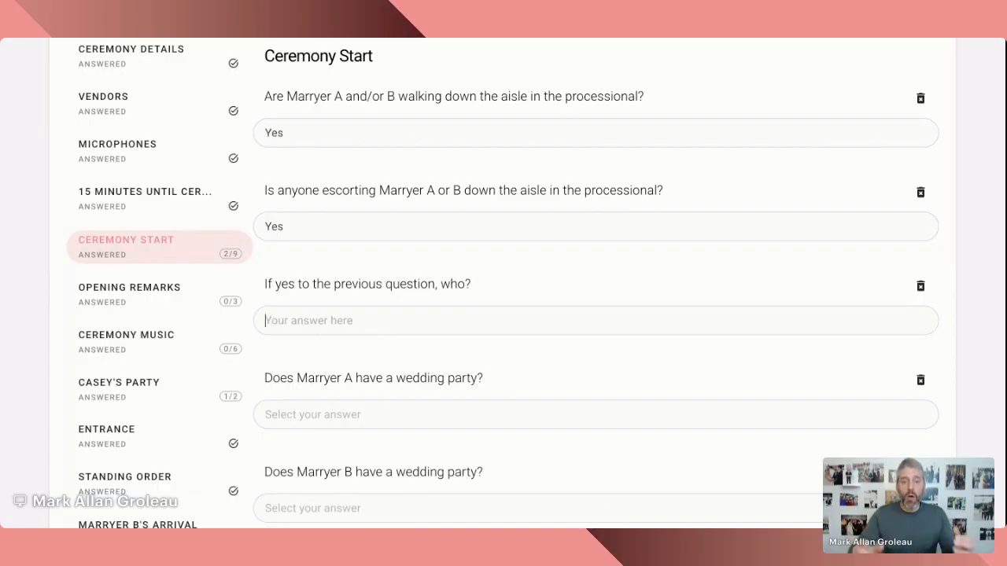
type("Doug (Father of the Bride")
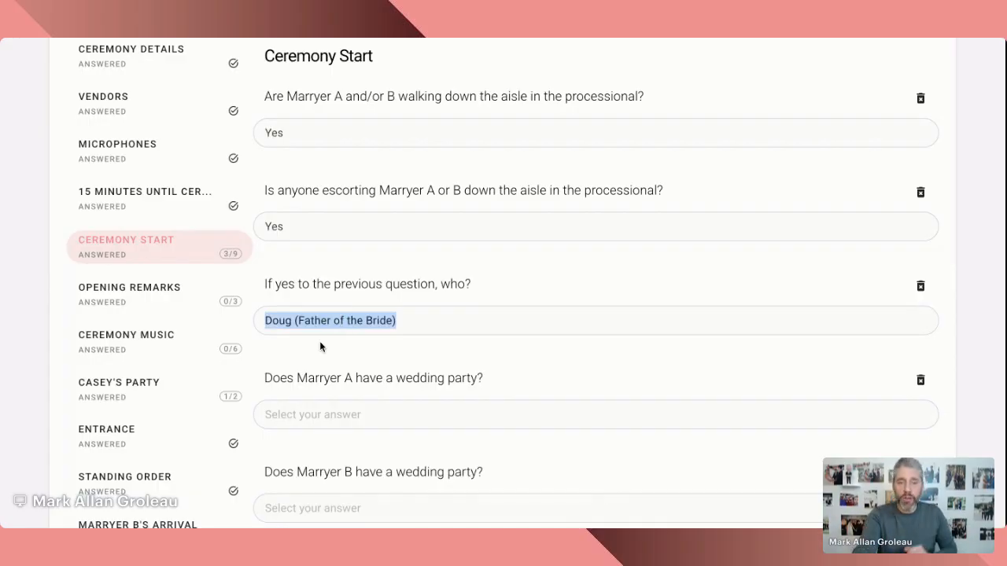
Answer Yes to whether Marryer A has a wedding party and whether Marryer B has one.
left_click(350, 423)
scroll(389, 417, "down", 2)
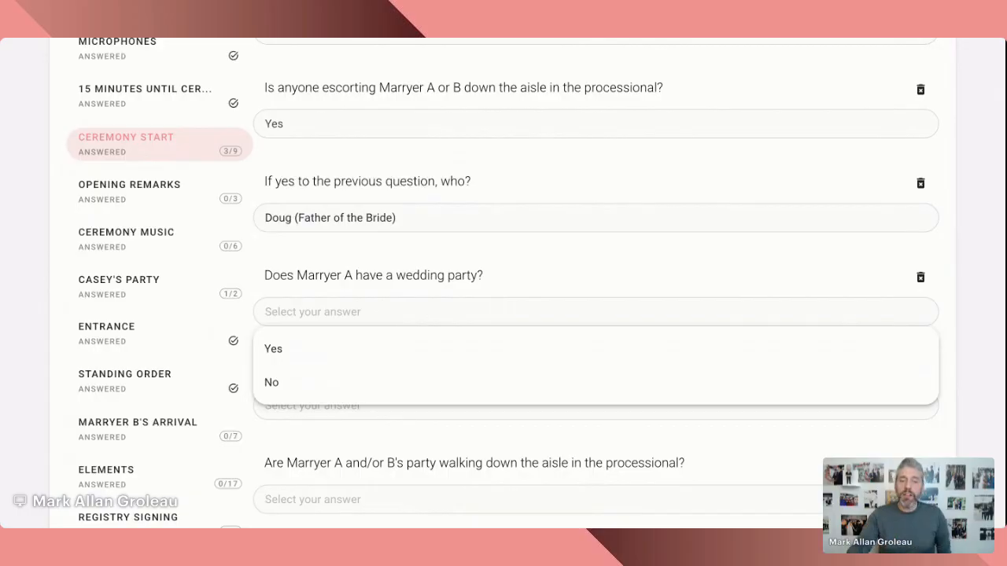
left_click(318, 354)
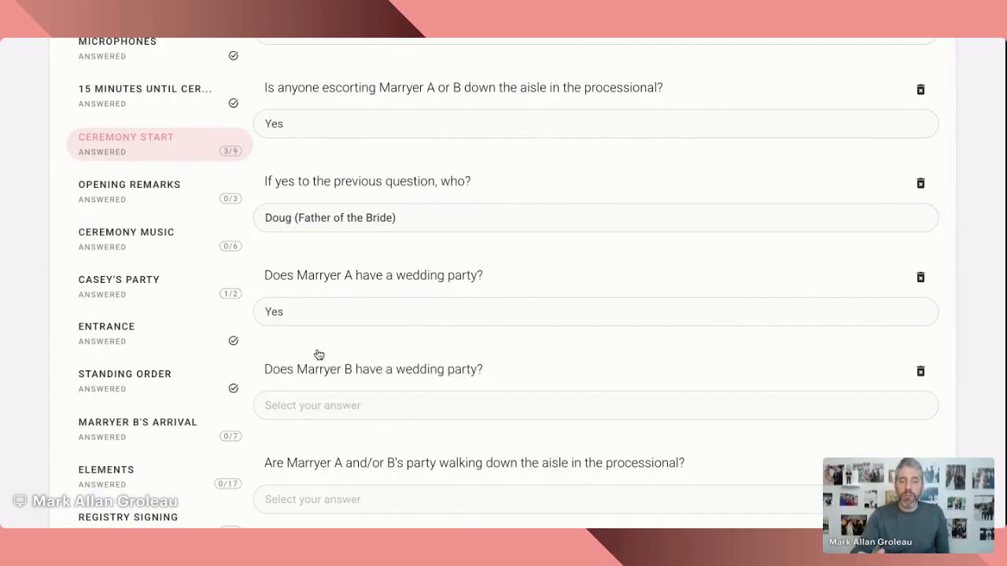
scroll(317, 354, "down", 2)
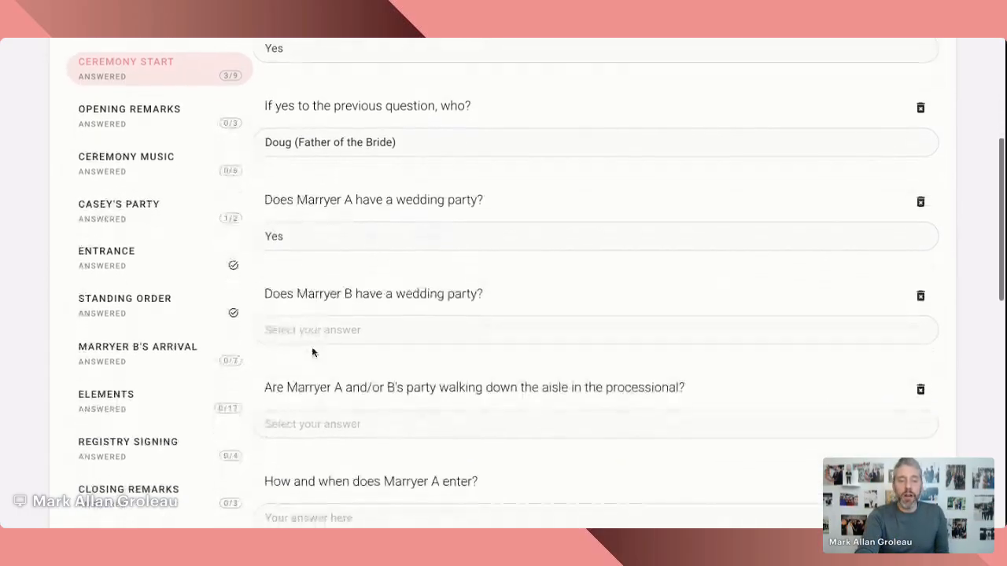
left_click(313, 334)
left_click(310, 366)
Answer Yes to whether Marryer A and/or B's party walks down the aisle in the processional.
scroll(360, 355, "down", 3)
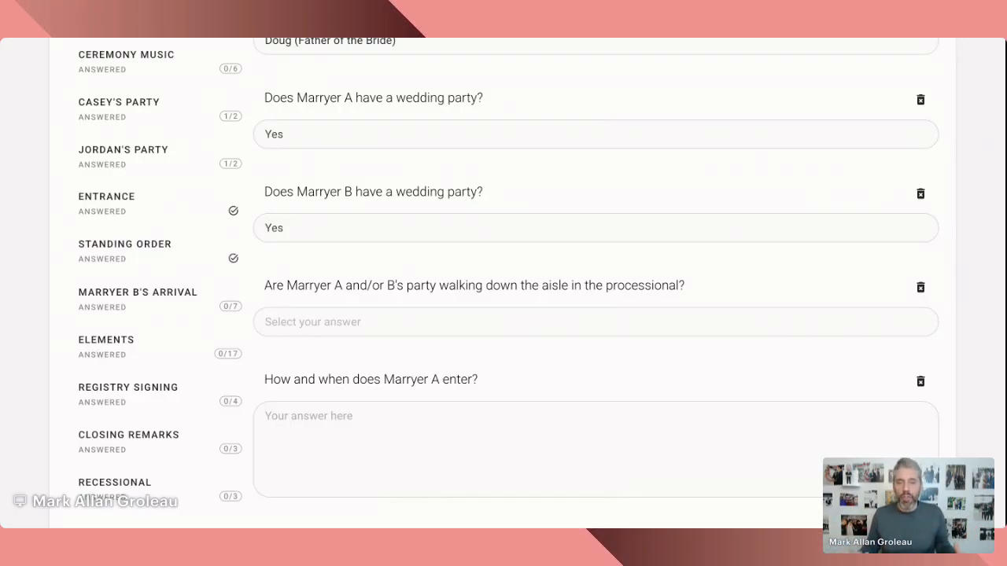
left_click(595, 322)
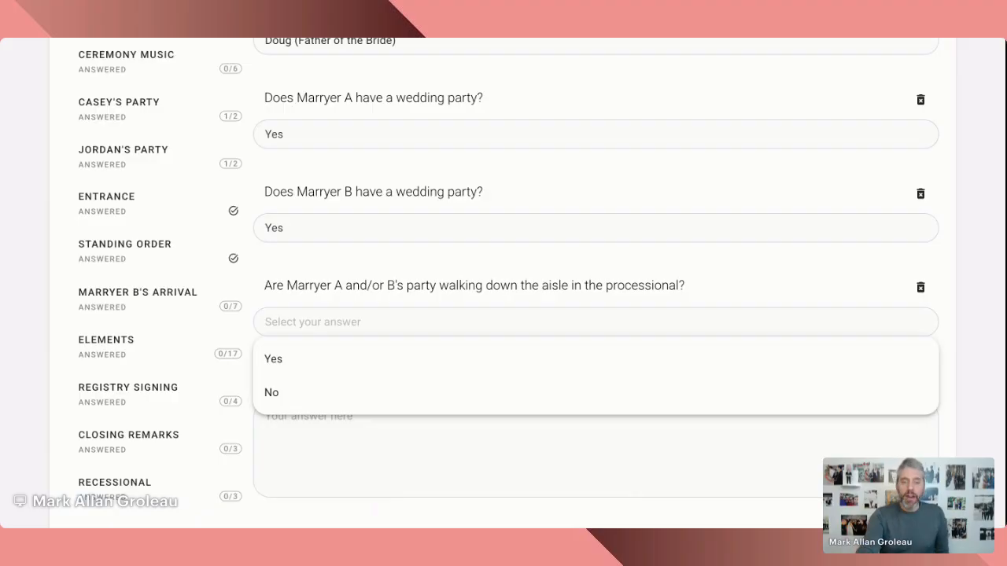
left_click(321, 353)
Answer how and when Marryer A enters with "with both parents".
scroll(370, 326, "down", 1)
left_click(357, 337)
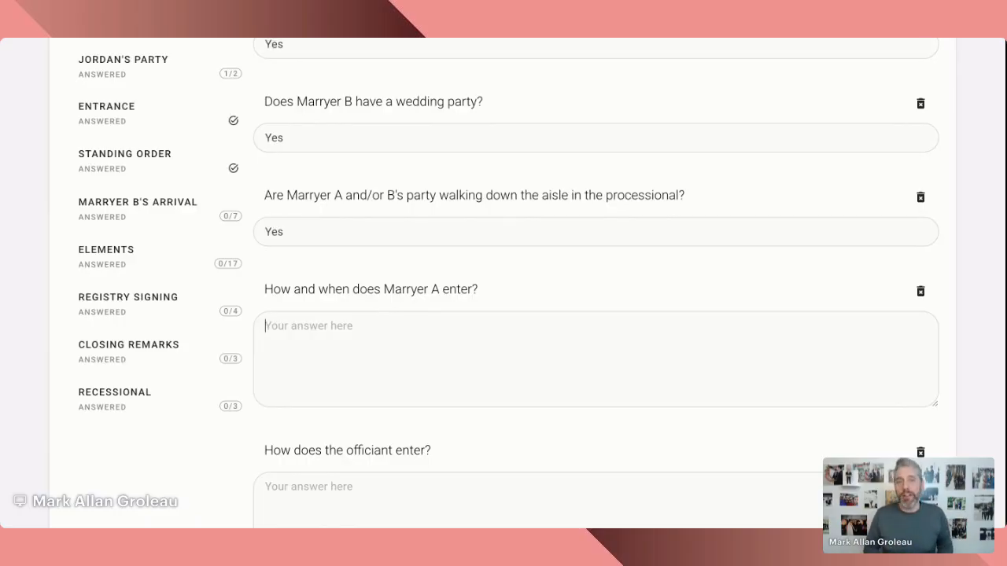
key("ctrl+z")
scroll(367, 330, "down", 1)
scroll(328, 301, "down", 1)
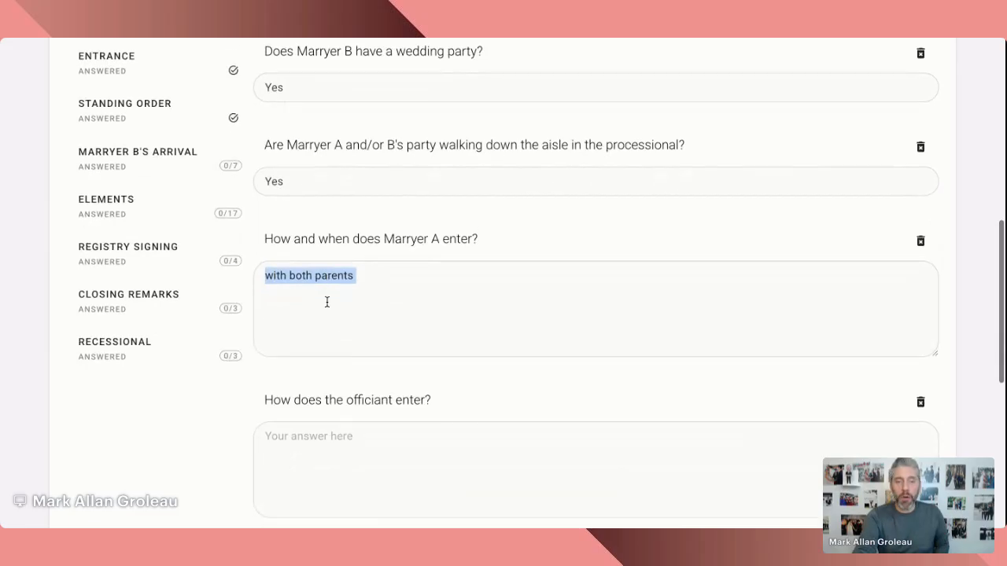
Answer how the officiant enters by stating that it is with the first partner's party.
scroll(326, 302, "down", 2)
left_click(313, 395)
scroll(351, 398, "down", 2)
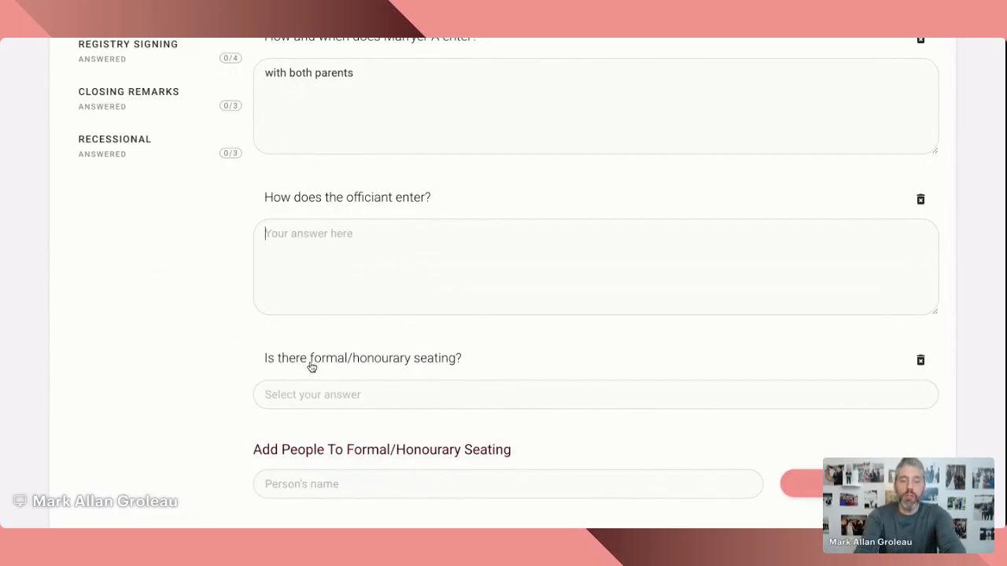
type("with C")
type("asey's party")
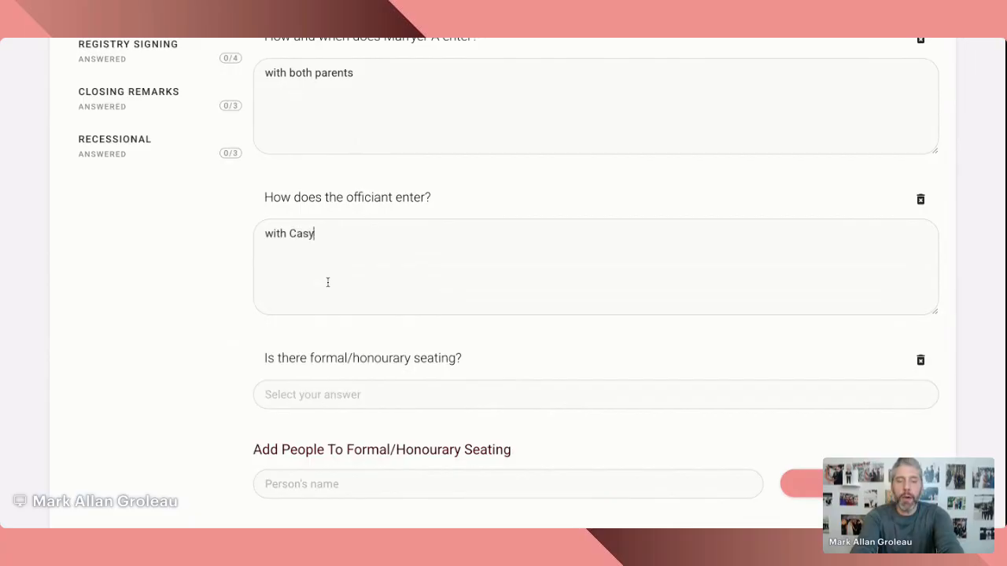
key("ctrl+a")
Answer Yes to whether there is formal/honourary seating.
scroll(299, 236, "down", 2)
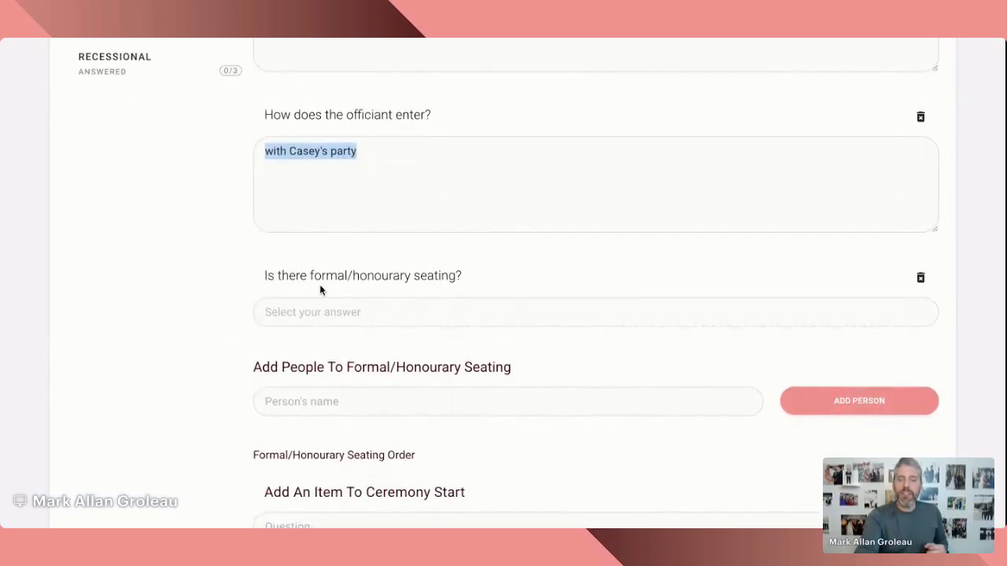
scroll(321, 289, "down", 1)
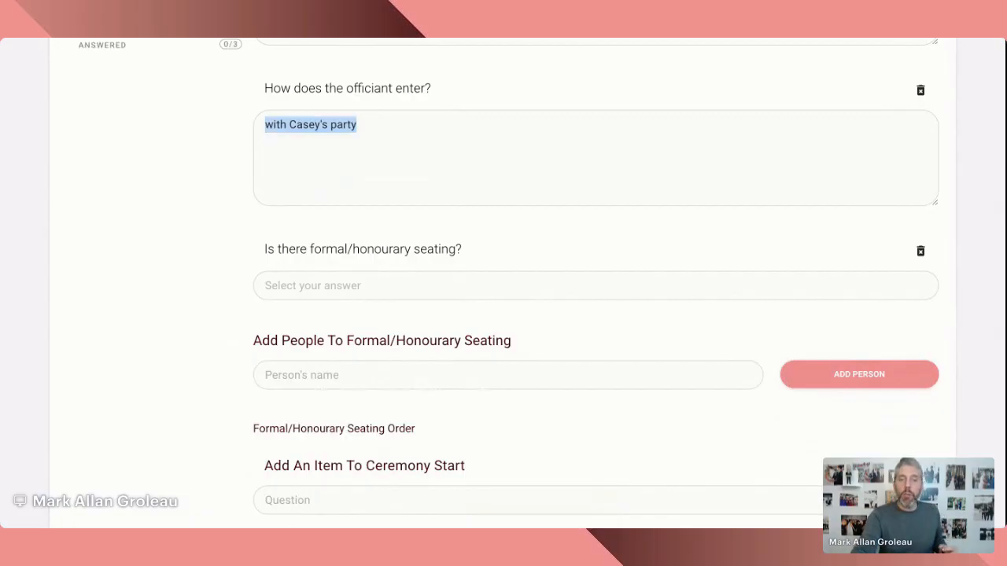
left_click(472, 286)
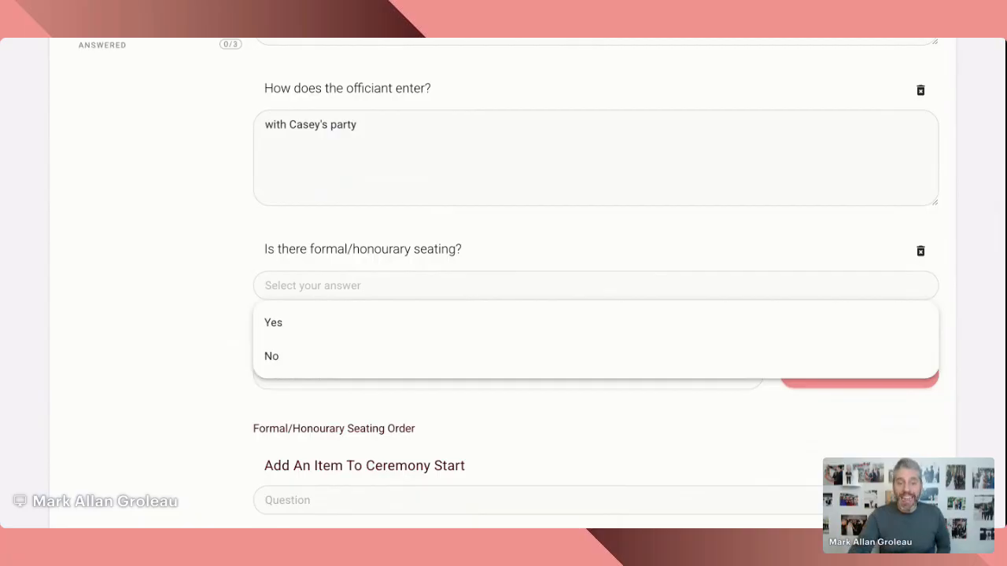
left_click(303, 330)
Add the first partner by first name to the formal/honourary seating order.
scroll(108, 277, "down", 2)
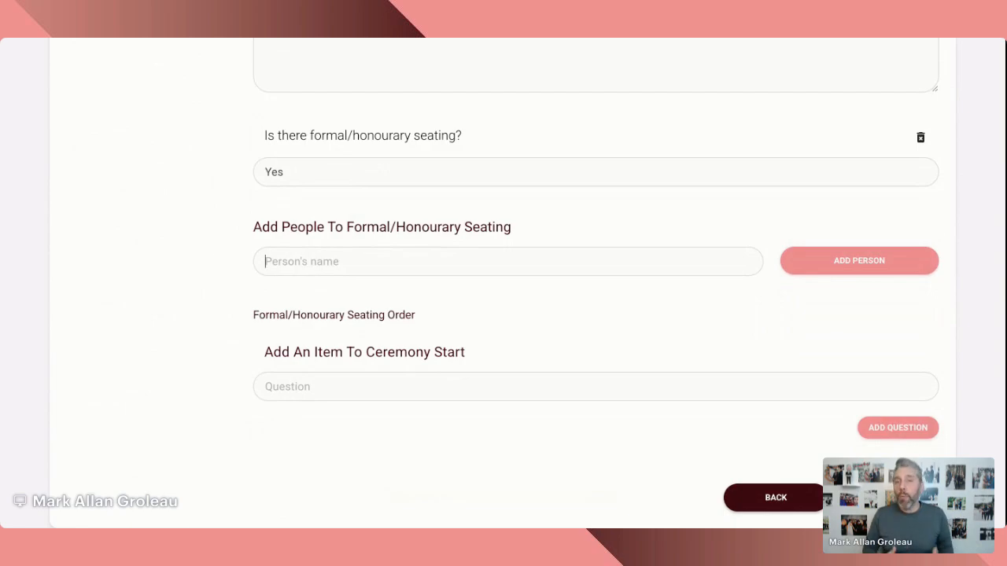
type("Casey")
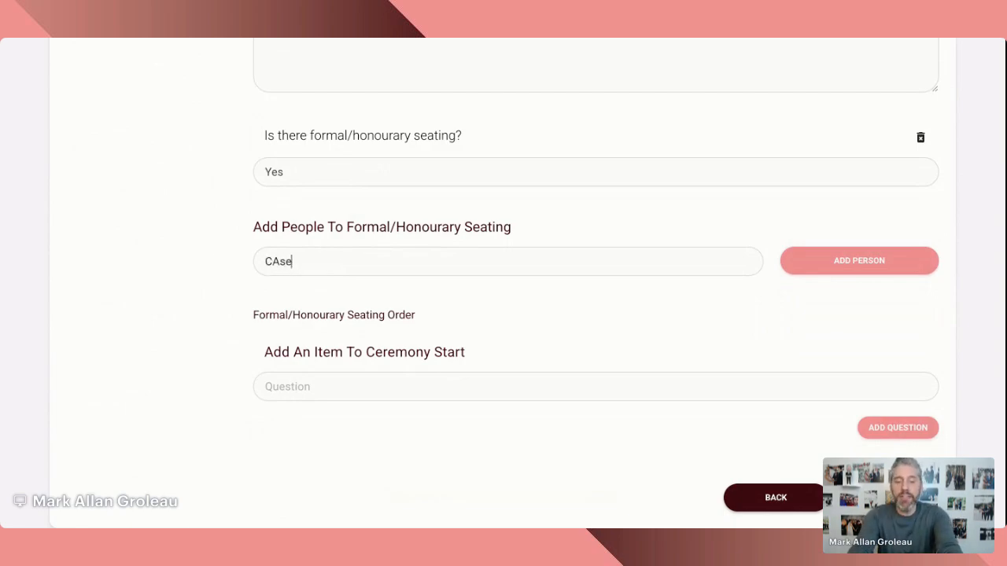
double_click(364, 270)
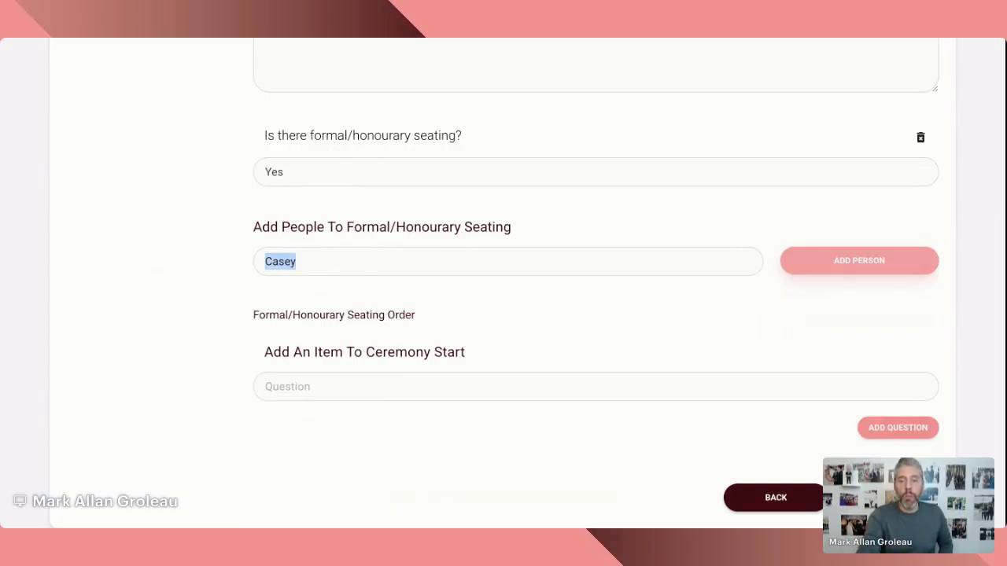
left_click(811, 269)
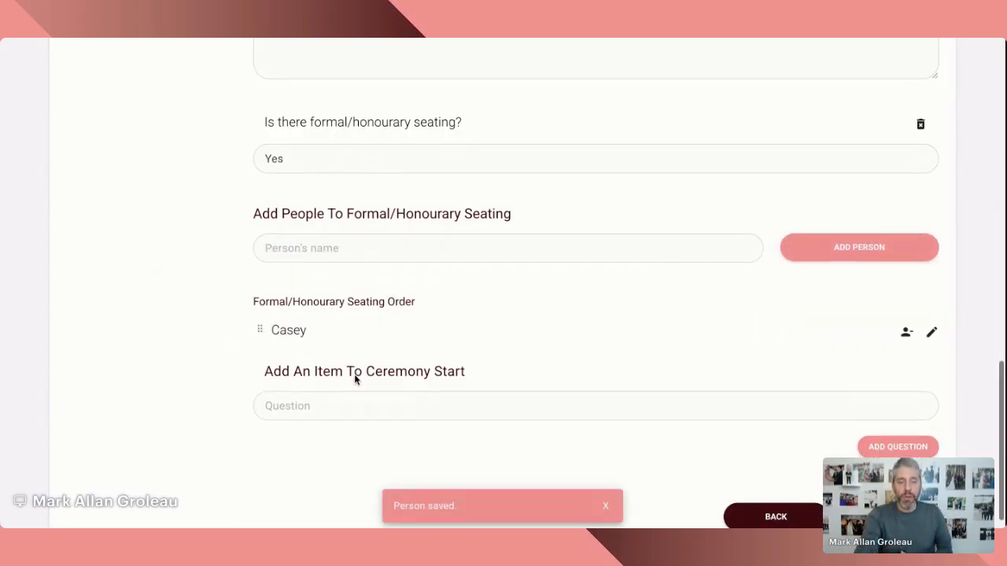
Add two people to the formal/honourary seating, each with a first name and "(Father of the Groom)".
left_click(321, 248)
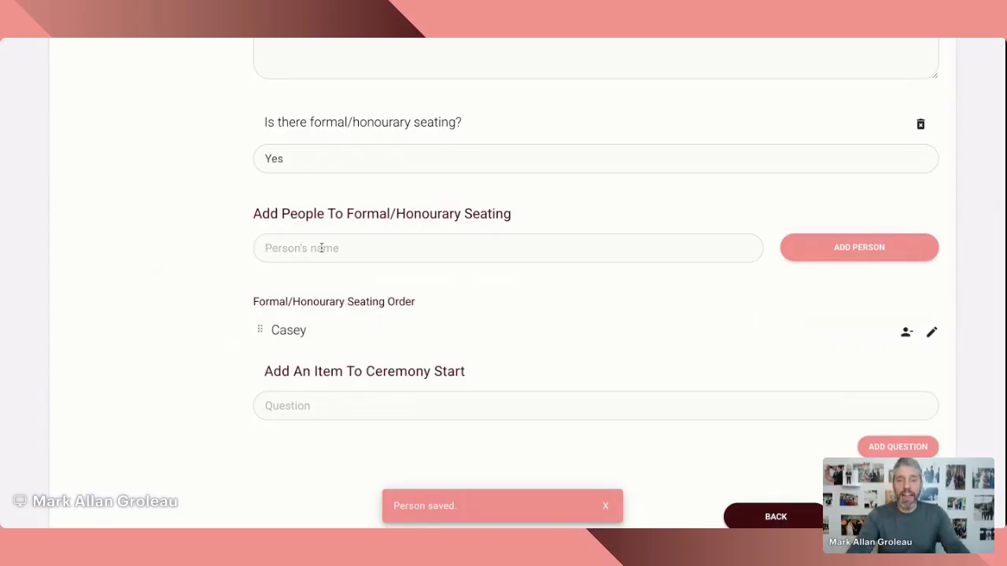
type("Frank (Father of the Groom)")
key("Return")
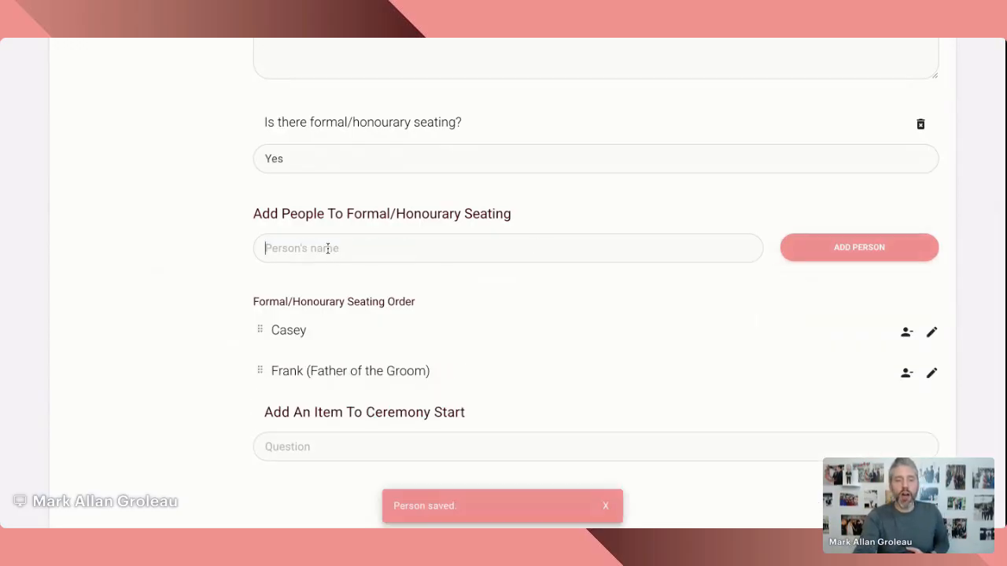
type("Ji")
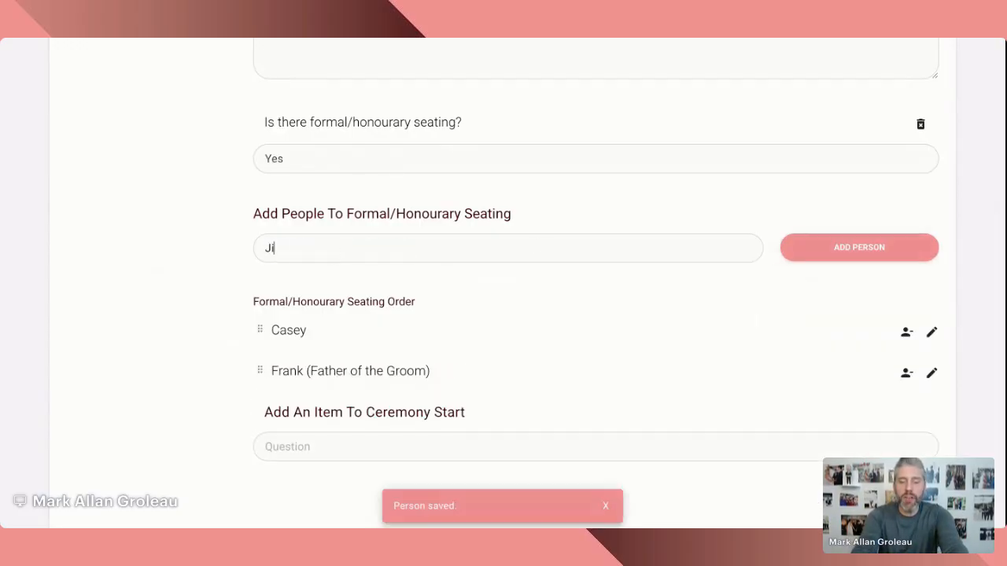
type("m (Father of the Groom)")
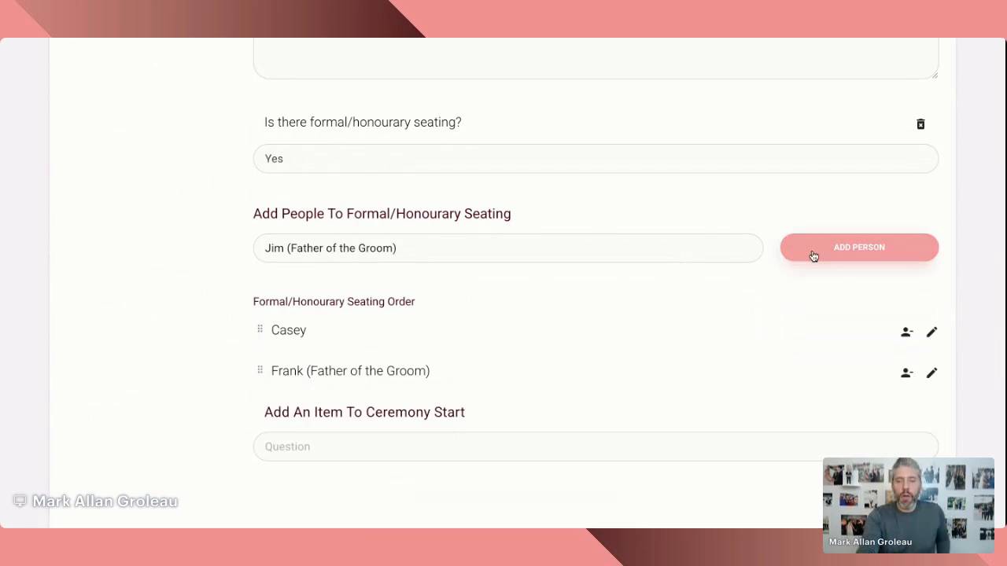
left_click(814, 255)
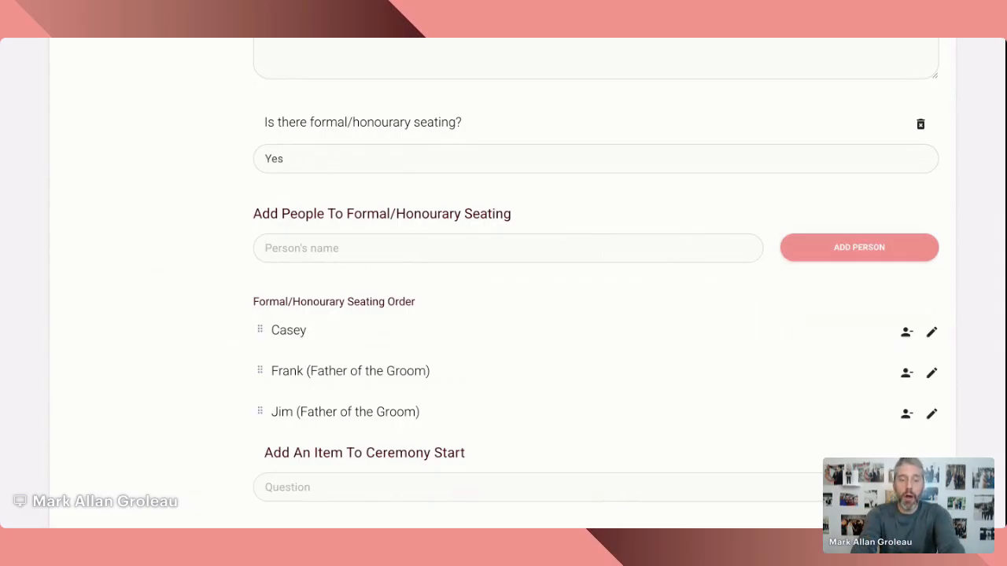
Add the mother of the bride and the brother of the bride, with first names and roles, to the formal/honourary seating.
type("Barb (Mother of the Bride)")
left_click(836, 251)
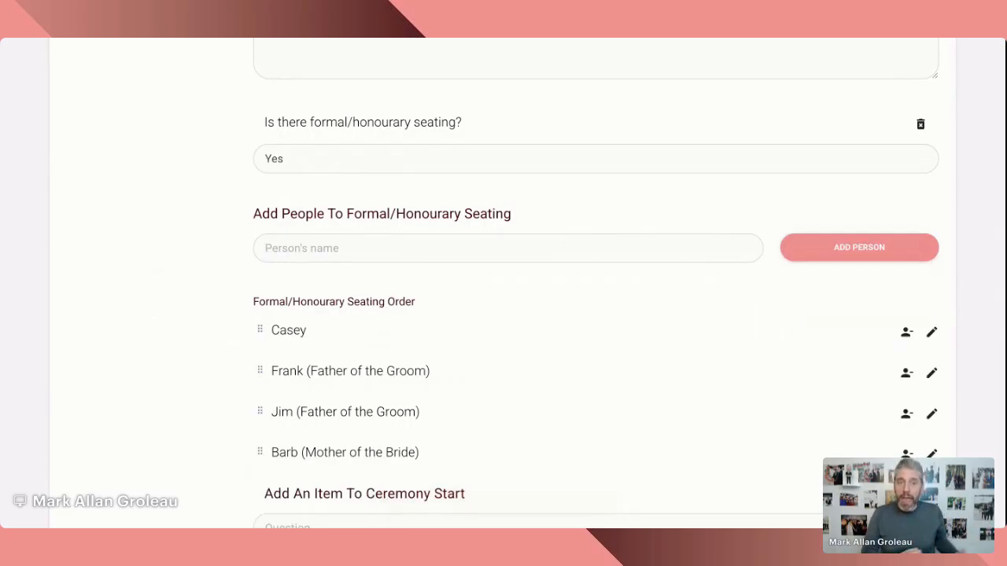
left_click(356, 257)
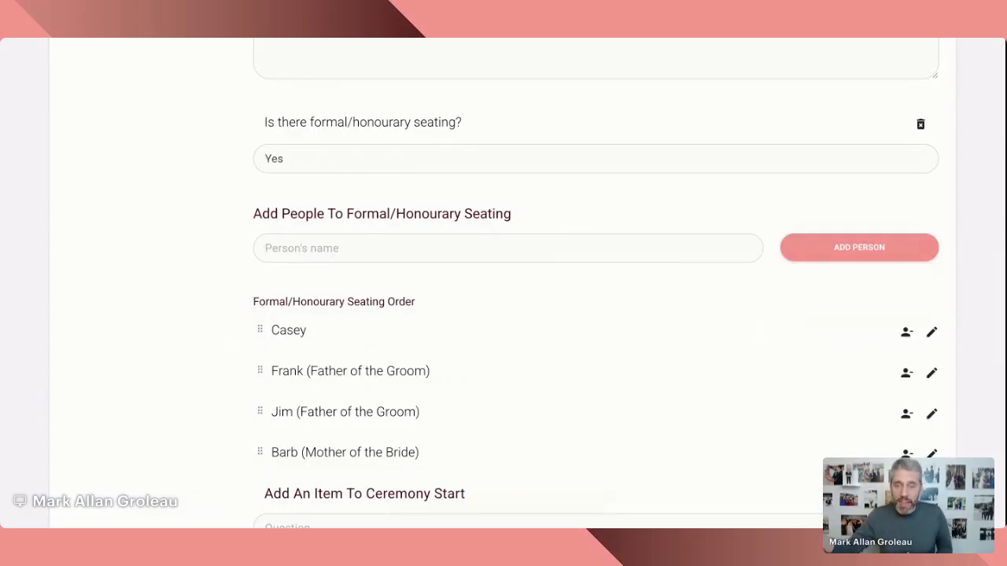
key("super+z")
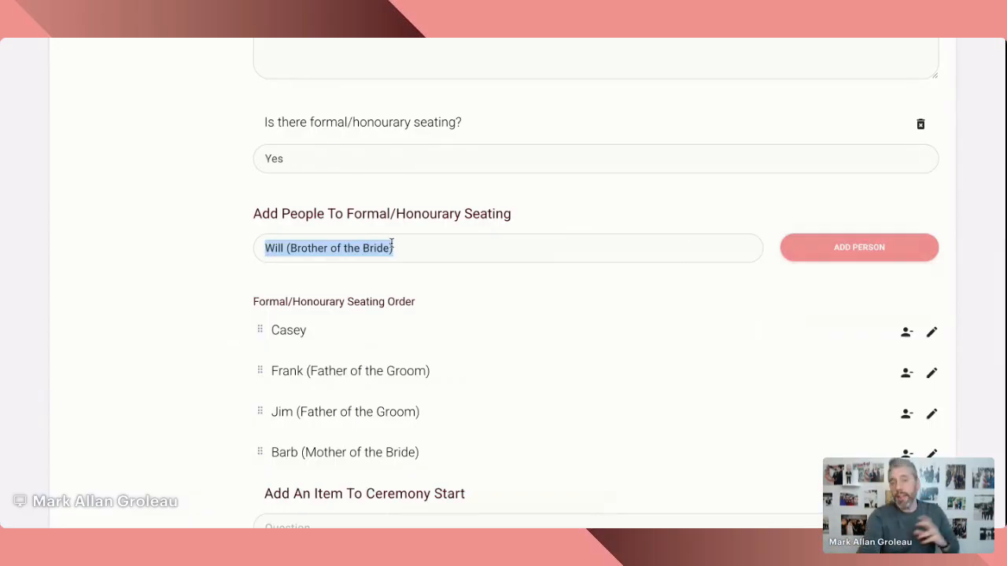
left_click(834, 254)
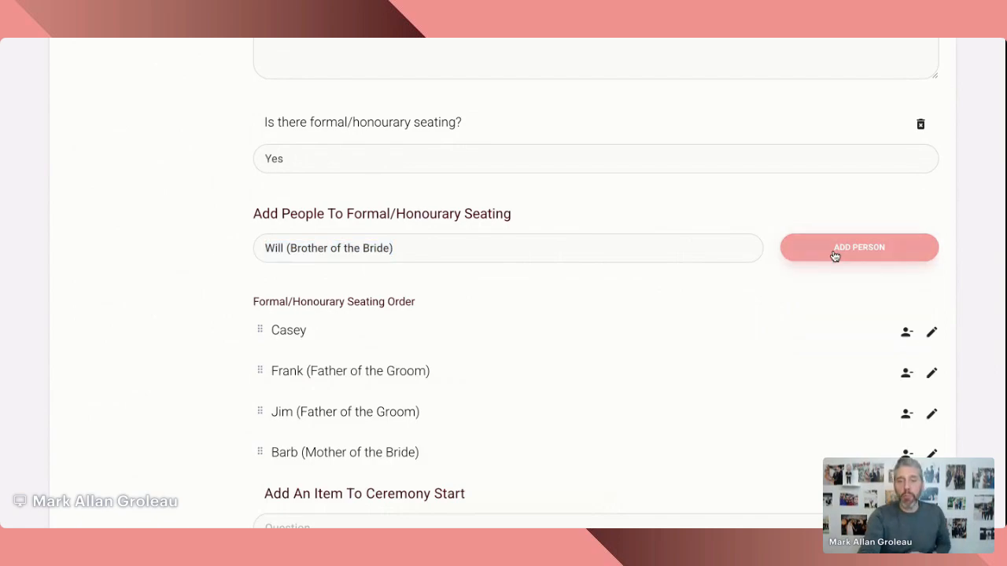
Inspect the delete and update dialogs for the first person in the seating order, closing each without changes.
scroll(712, 281, "down", 2)
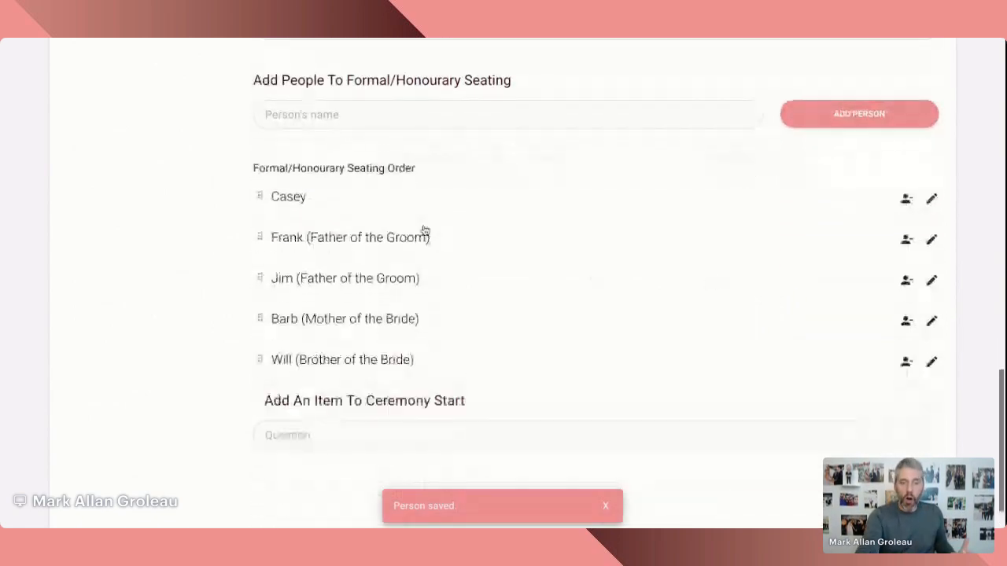
left_click(906, 198)
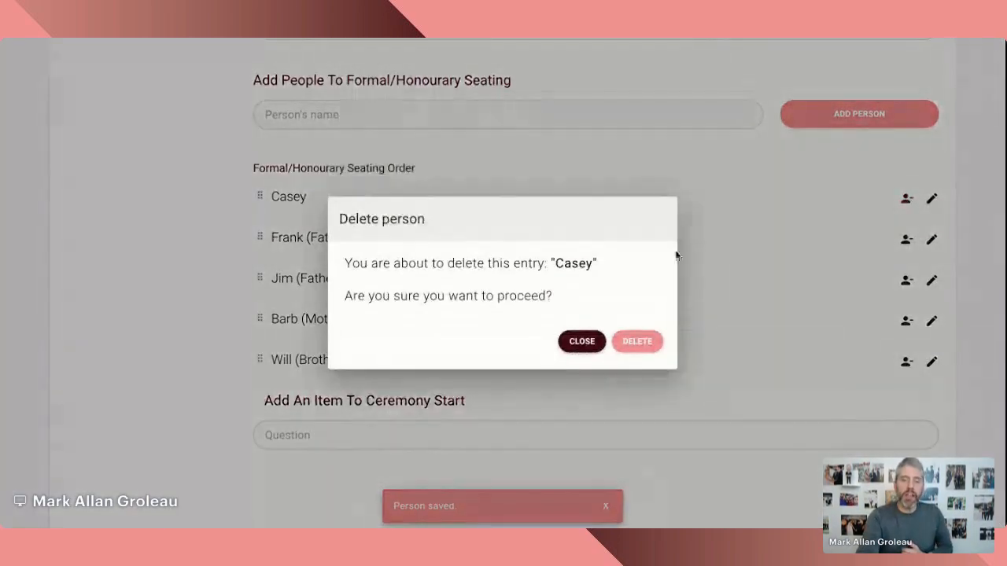
left_click(581, 341)
left_click(931, 199)
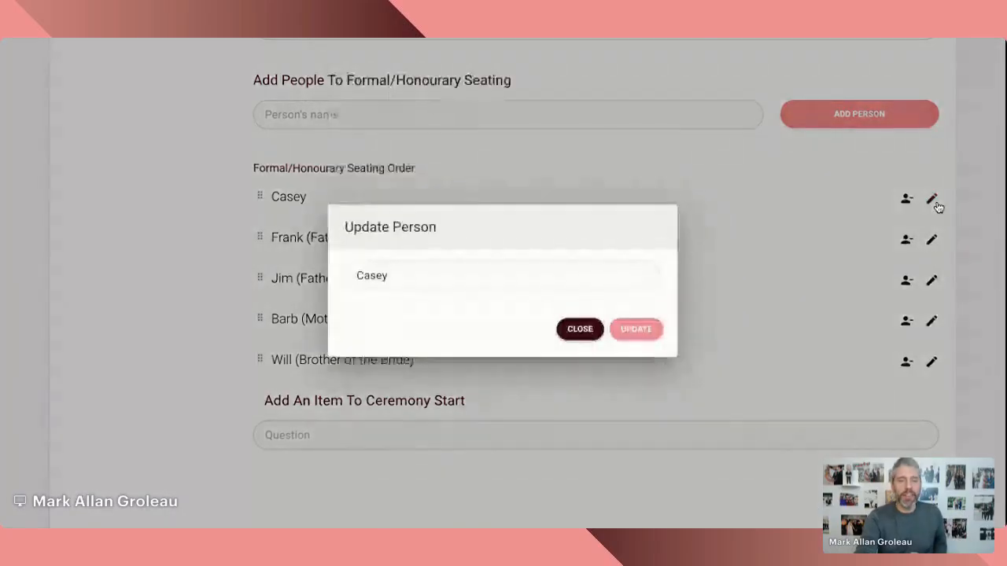
left_click(580, 332)
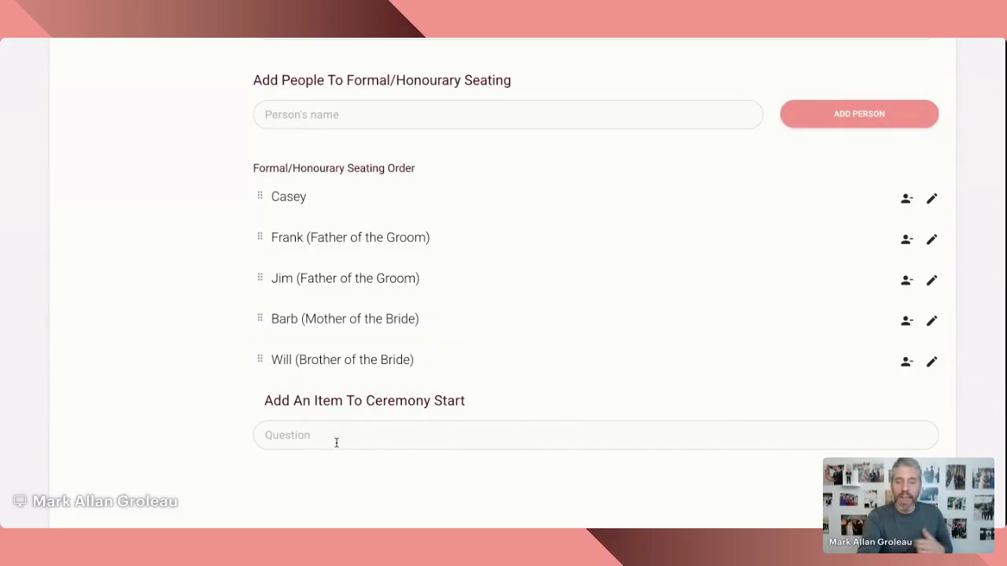
Save the Ceremony Start section and continue to the Opening Remarks section.
scroll(522, 278, "down", 1)
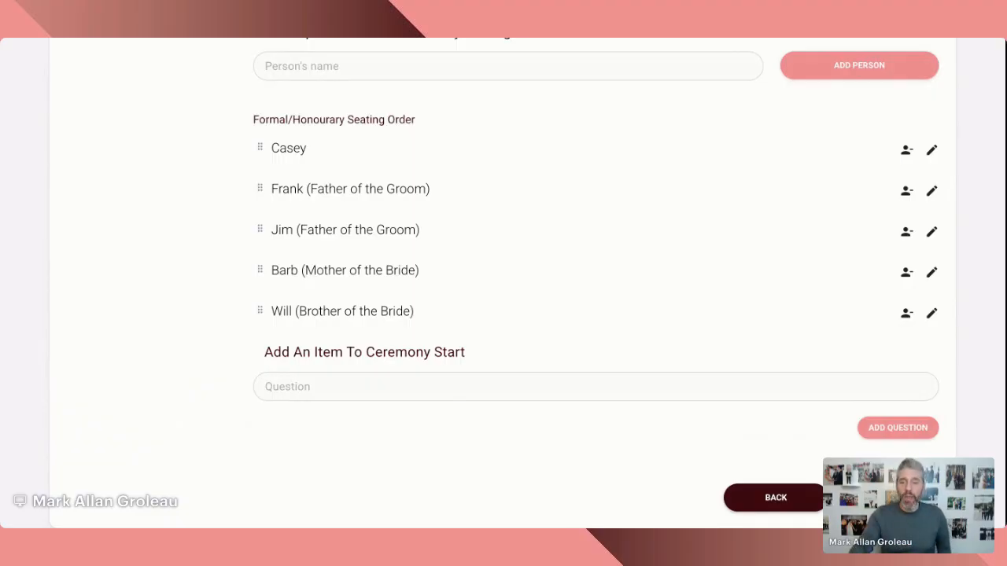
left_click(887, 497)
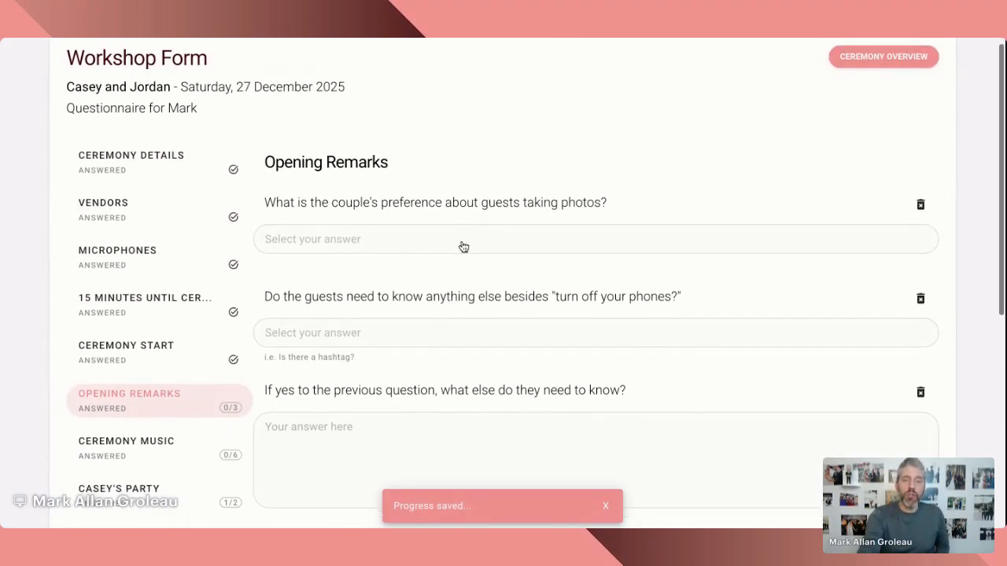
Set the guest photo preference to "Our couple are asking that we may not take photos." and answer Yes to guests needing other information.
scroll(463, 247, "down", 2)
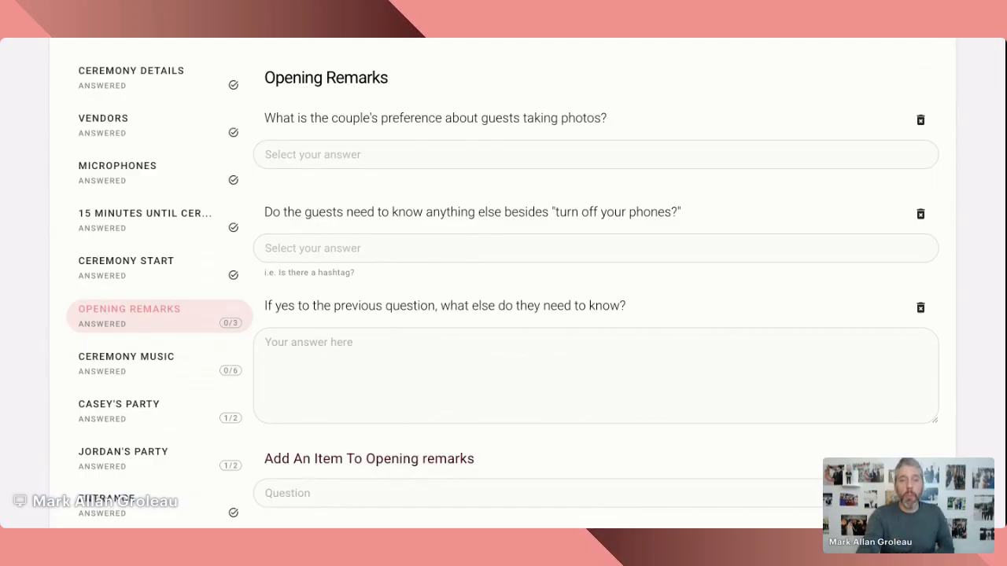
left_click(438, 157)
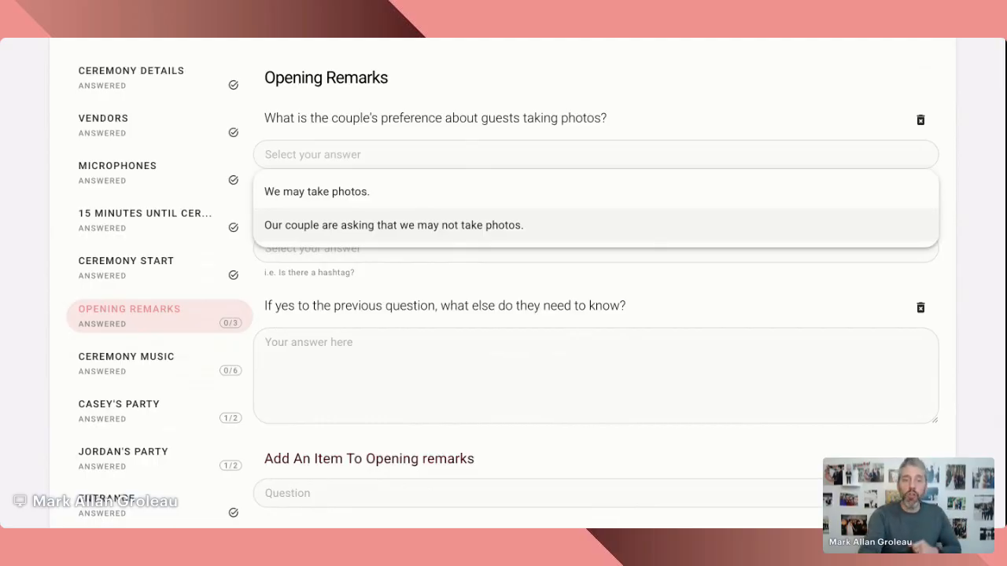
left_click(393, 225)
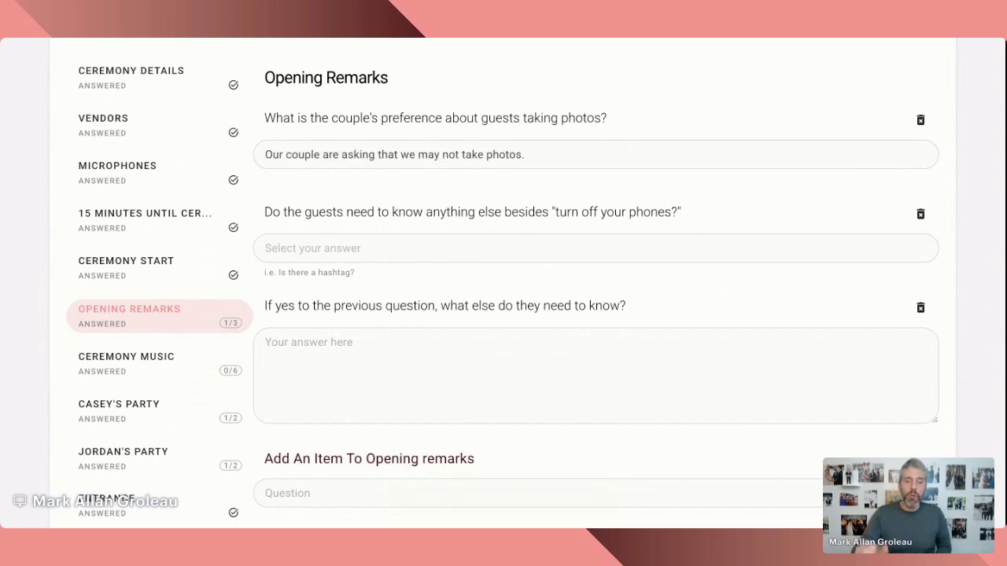
left_click(318, 248)
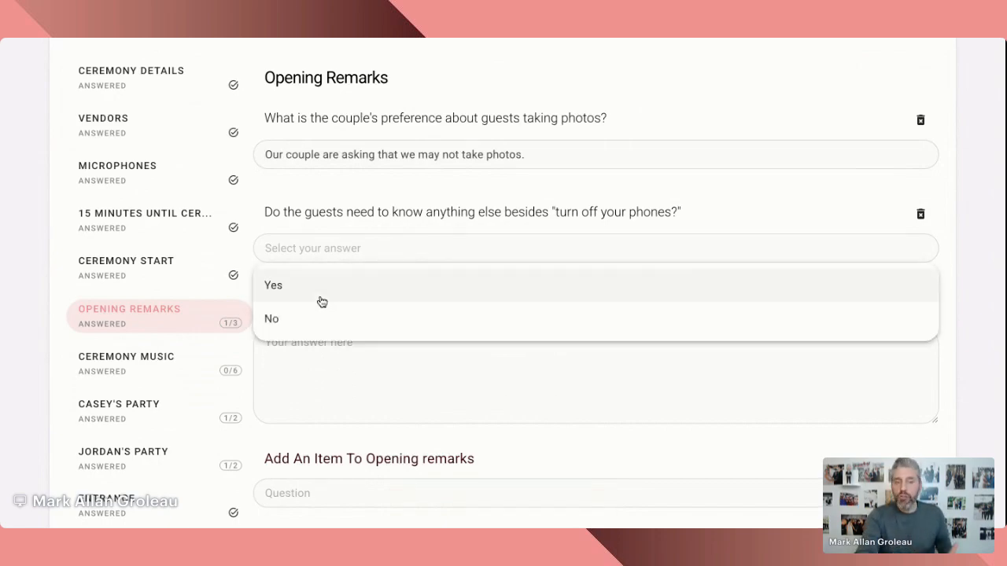
left_click(322, 299)
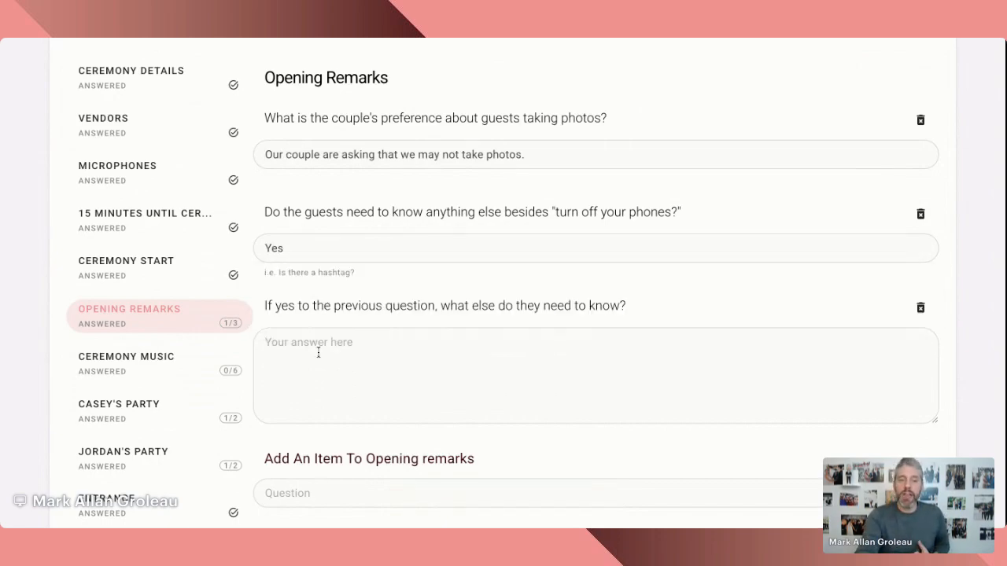
Enter "Grab a can of bug spray" as the additional information guests need to know.
left_click(318, 353)
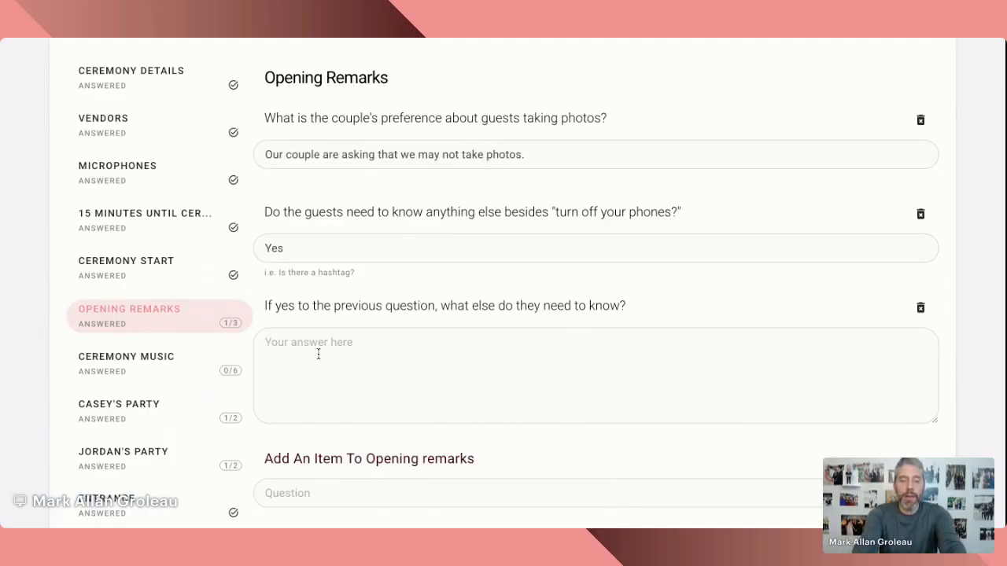
type("Grab a can of bug spray")
key("ctrl+a")
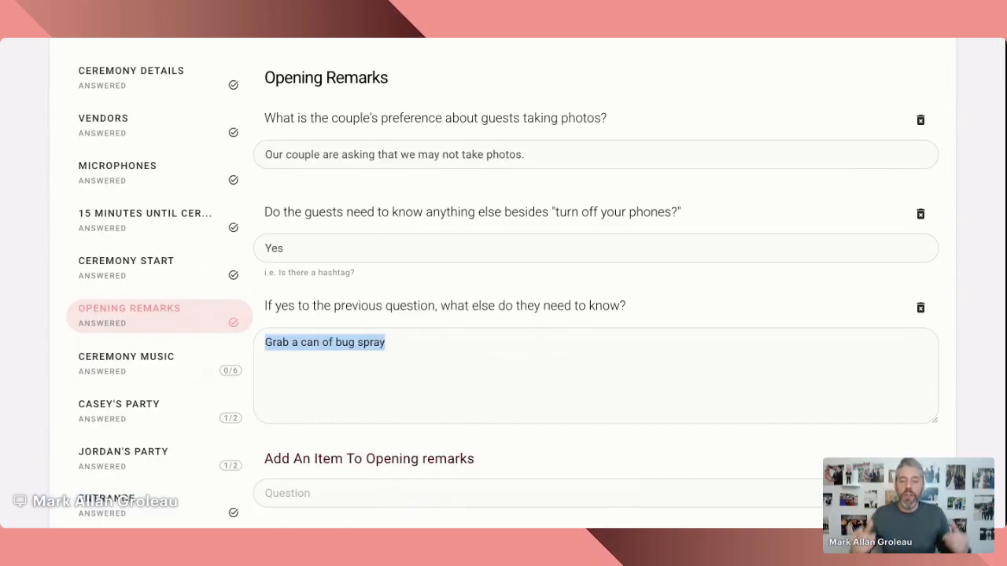
scroll(483, 317, "down", 1)
left_click(409, 244)
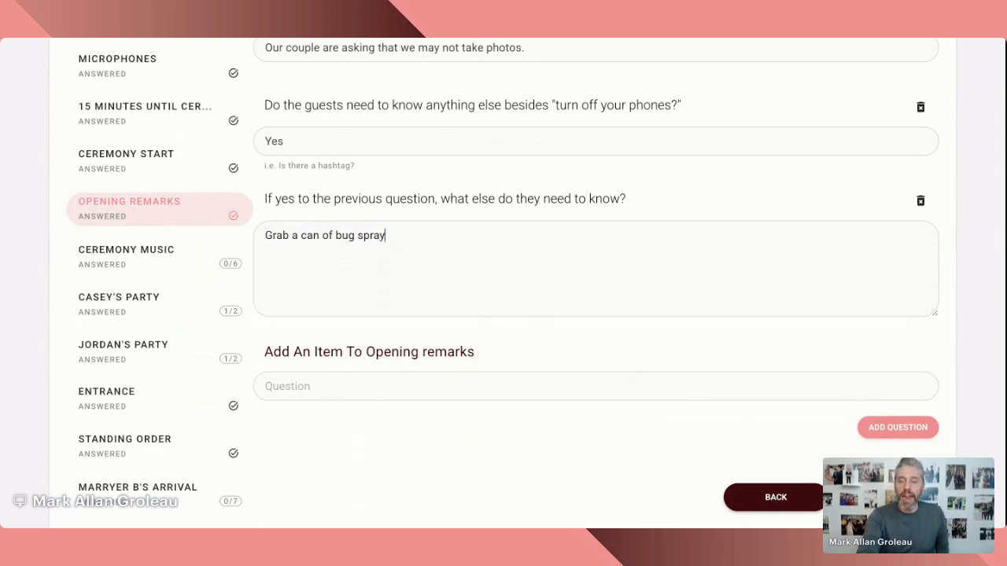
Open the Ceremony Music section and look through its processional, Marryer B, signing, recessional and other music questions.
left_click(180, 258)
scroll(290, 231, "down", 1)
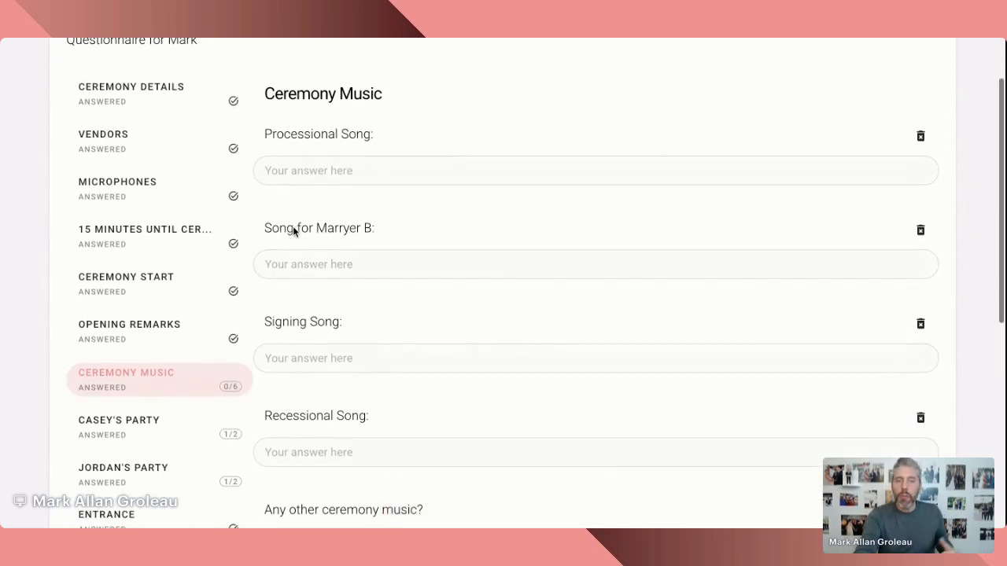
left_click(305, 165)
scroll(332, 186, "down", 1)
left_click(316, 201)
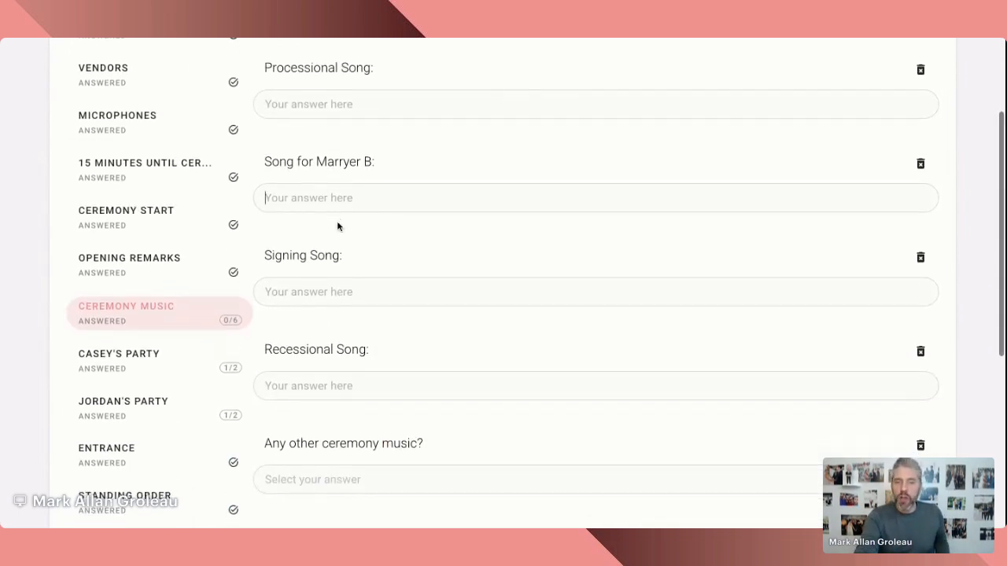
left_click(301, 256)
scroll(300, 260, "down", 1)
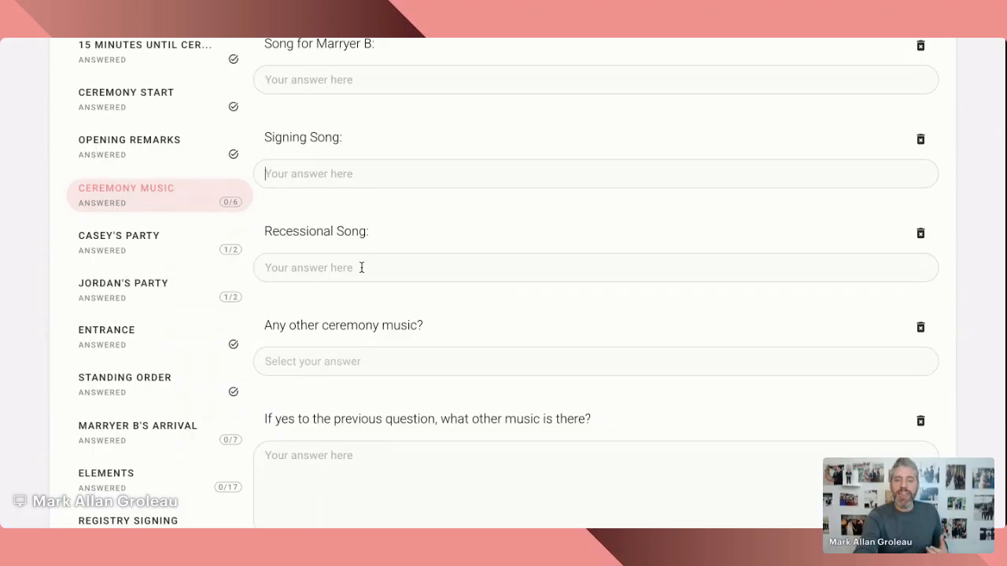
scroll(362, 267, "up", 3)
scroll(361, 268, "up", 1)
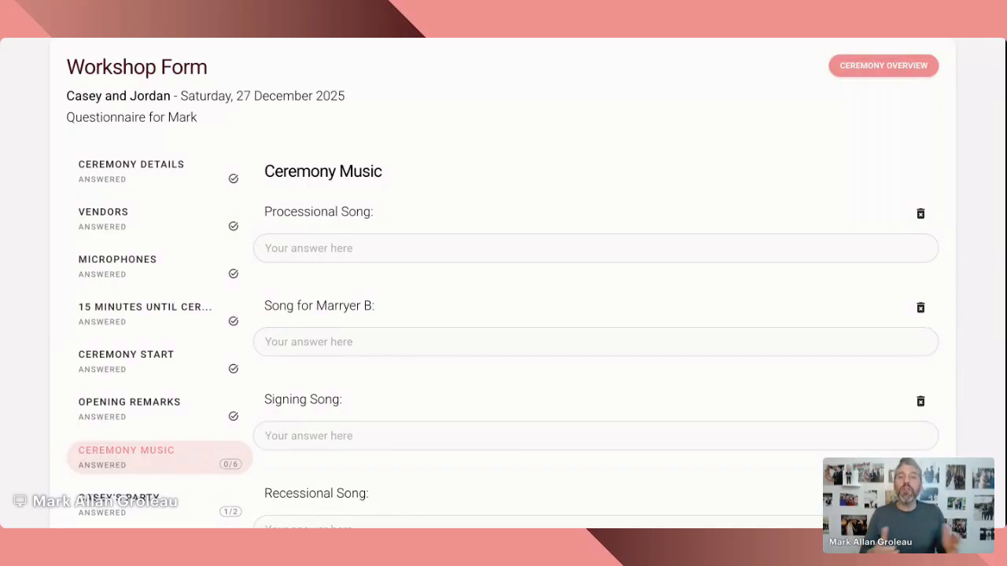
Enter "?" as the processional song and "Ophelia" as the song for Marryer B.
left_click(342, 253)
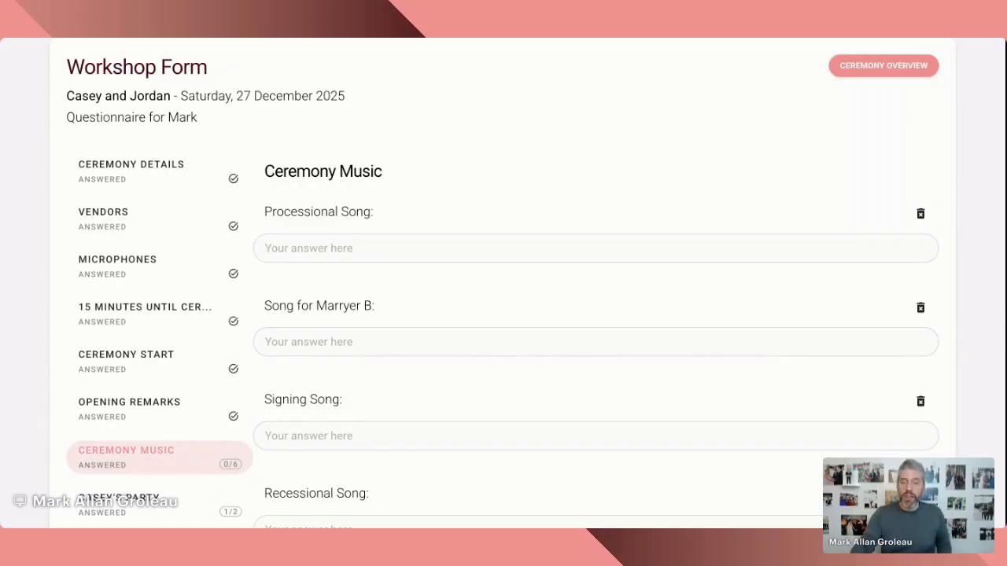
type("?")
left_click(340, 346)
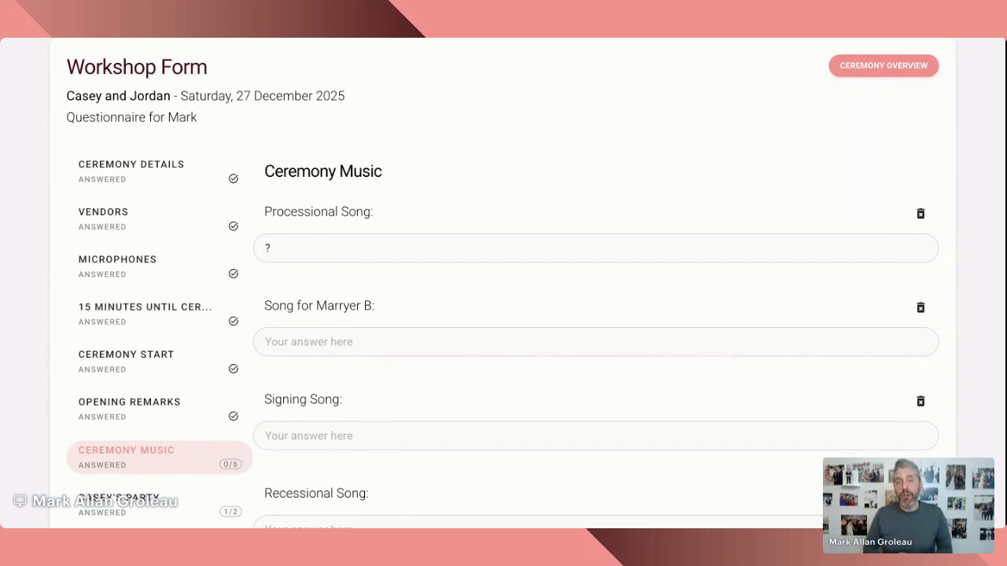
type("Oophelia")
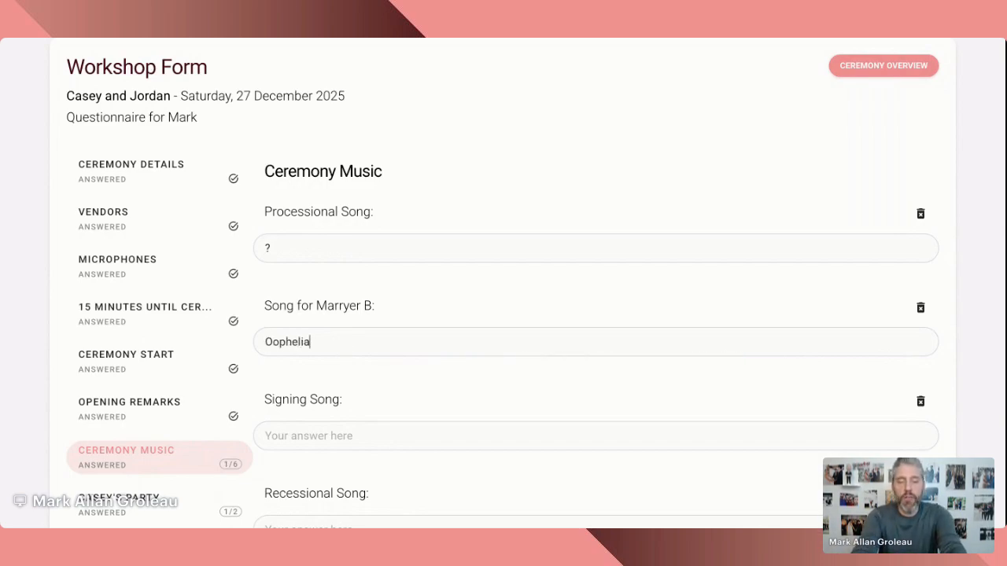
left_click(278, 343)
key("BackSpace")
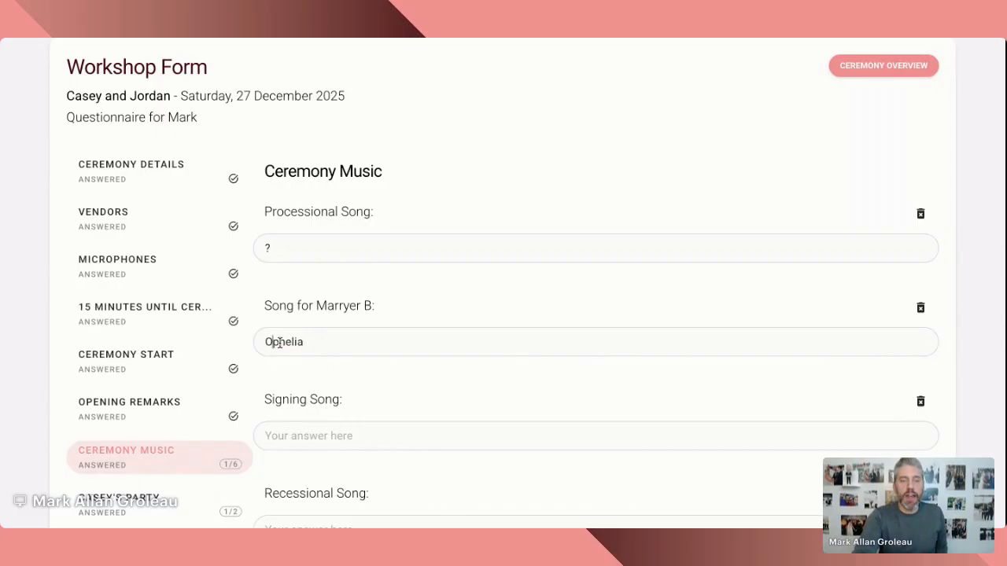
double_click(277, 343)
Enter "One Love" as the signing song and "Marry You" as the recessional song.
left_click(303, 435)
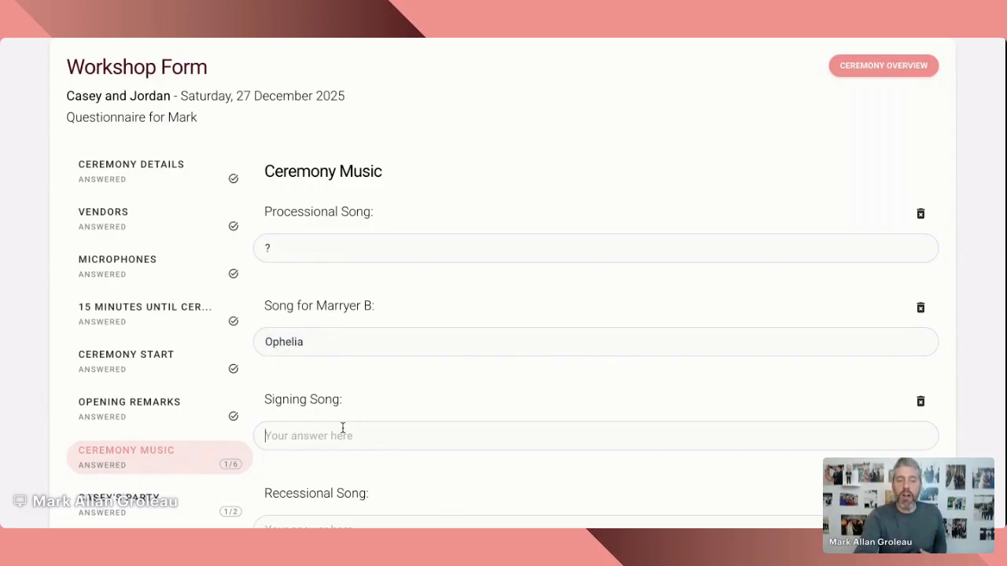
scroll(343, 426, "down", 3)
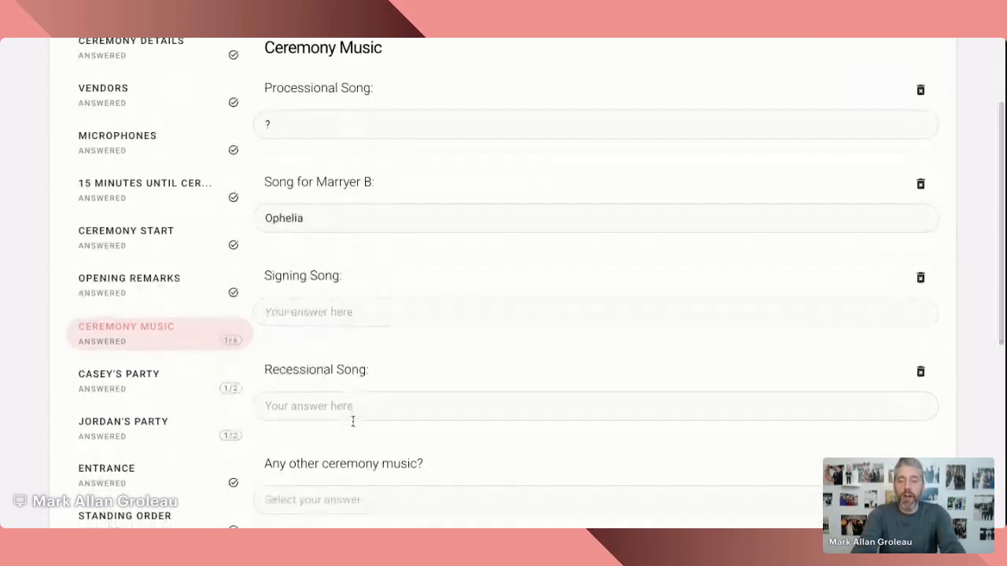
type("One Love")
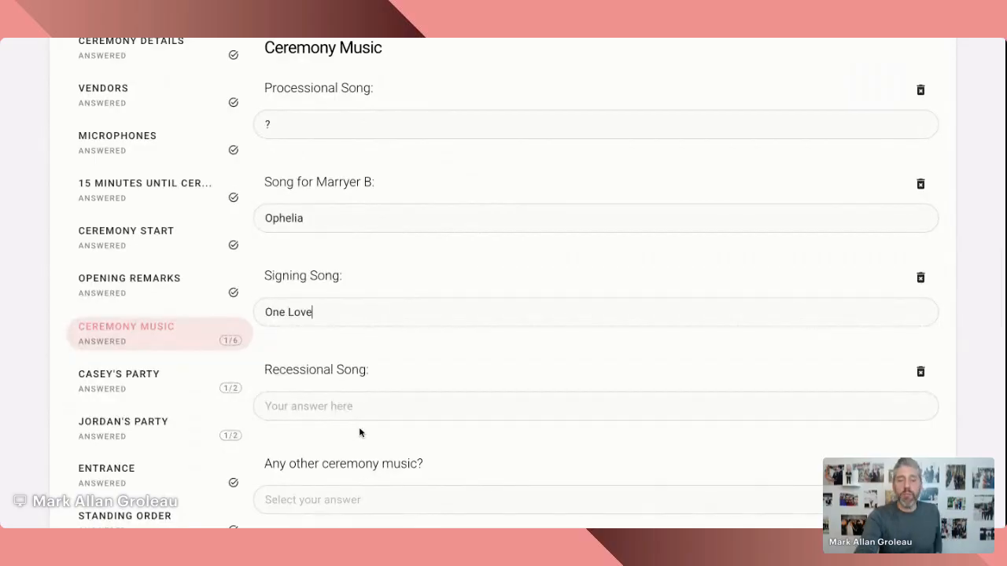
left_click(355, 407)
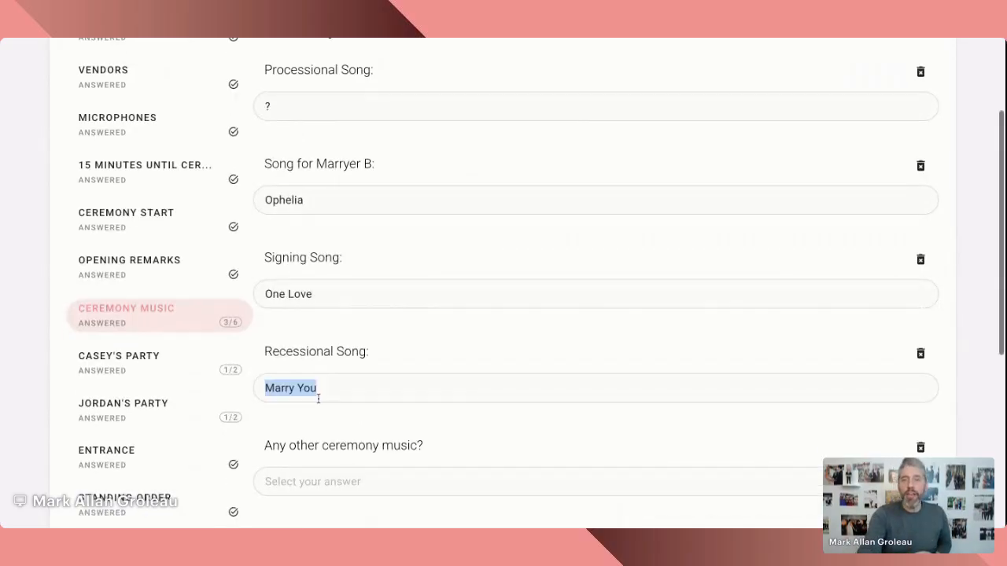
scroll(318, 399, "down", 3)
scroll(317, 399, "down", 1)
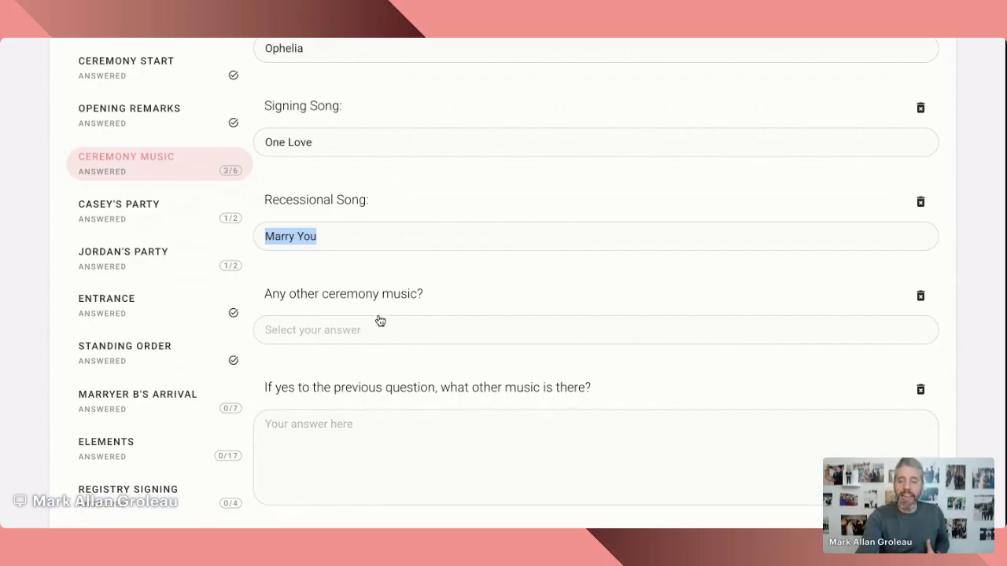
Leave the other ceremony music questions blank, save the section and continue to Marryer A's party.
scroll(377, 322, "down", 5)
left_click(499, 317)
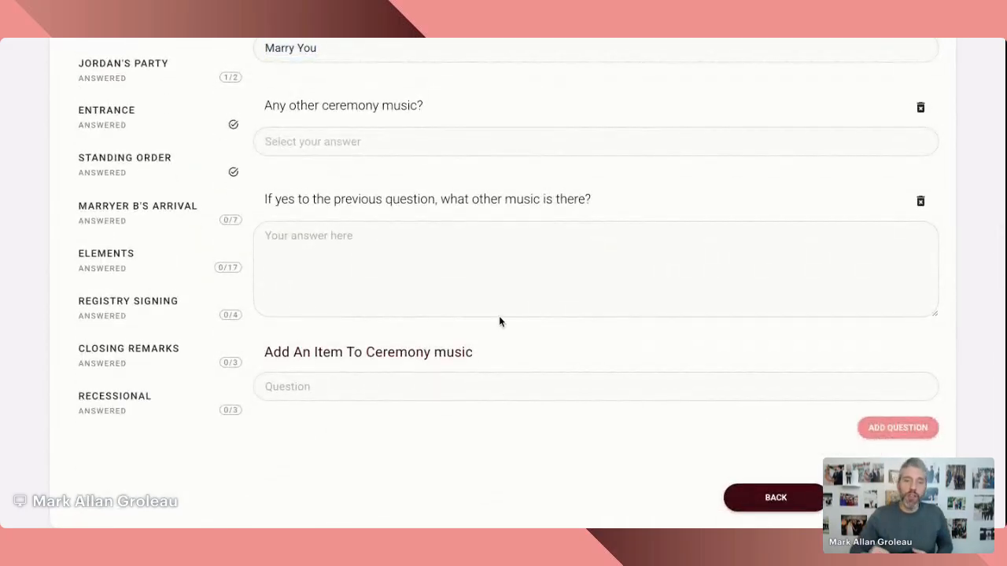
left_click(883, 498)
scroll(381, 301, "down", 1)
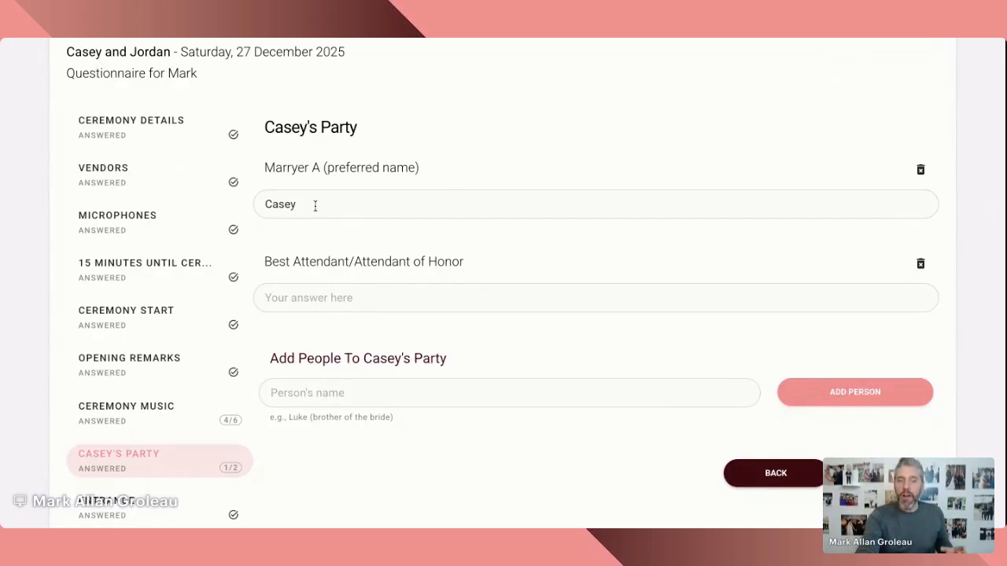
Fill in Marryer A's best attendant with a first name followed by "(Best Woman)".
scroll(319, 213, "down", 1)
left_click(316, 277)
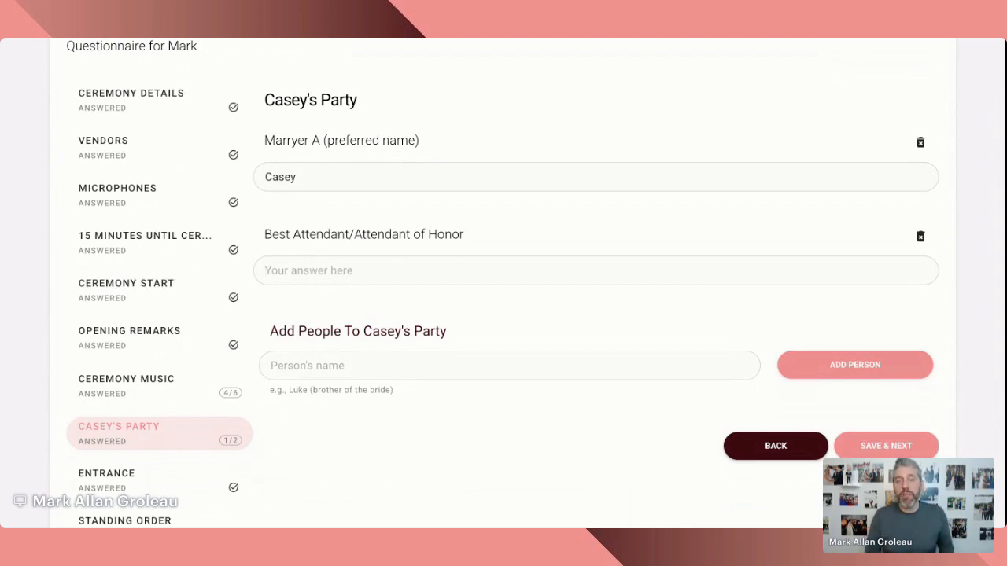
key("super+z")
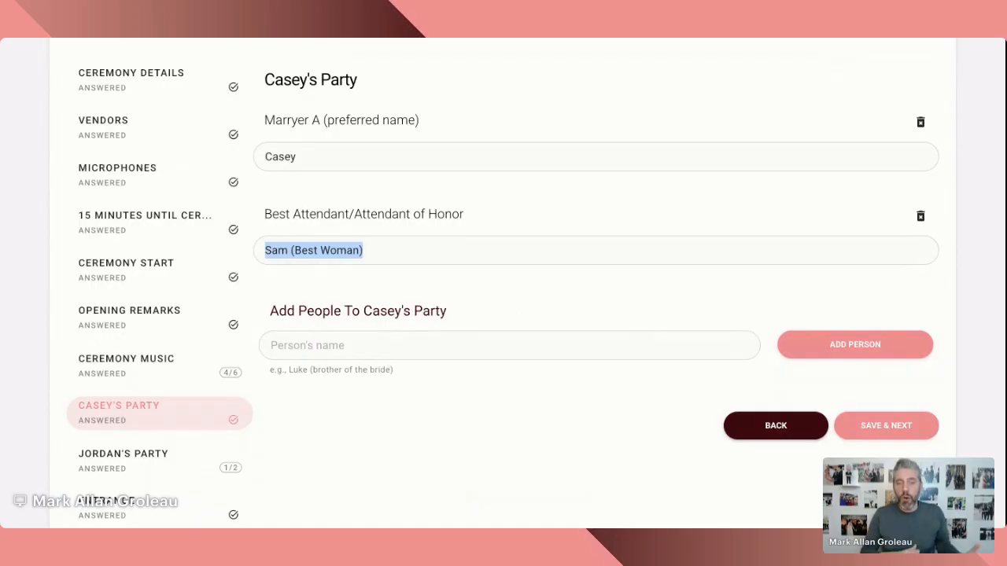
left_click(386, 346)
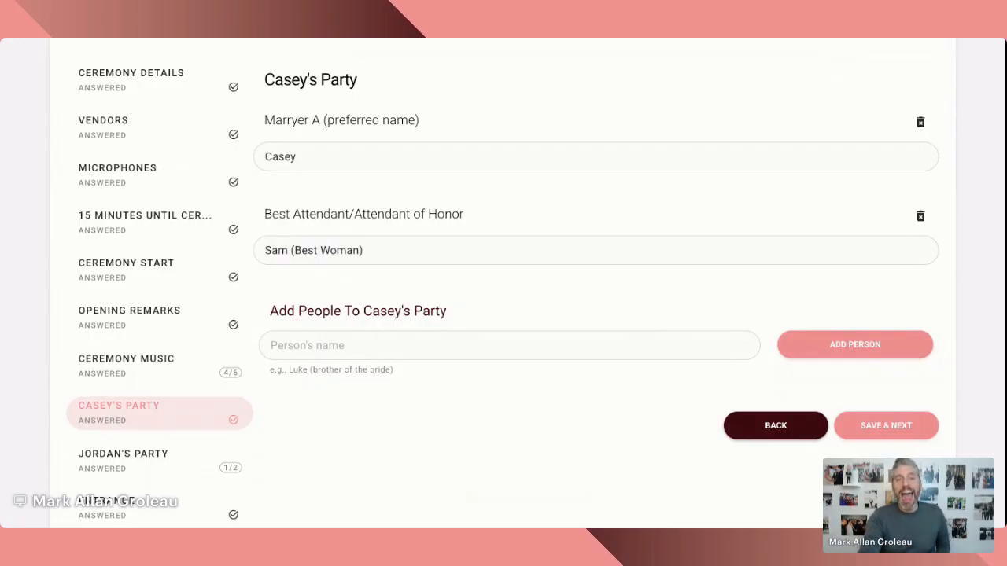
type("Colin")
left_click(852, 347)
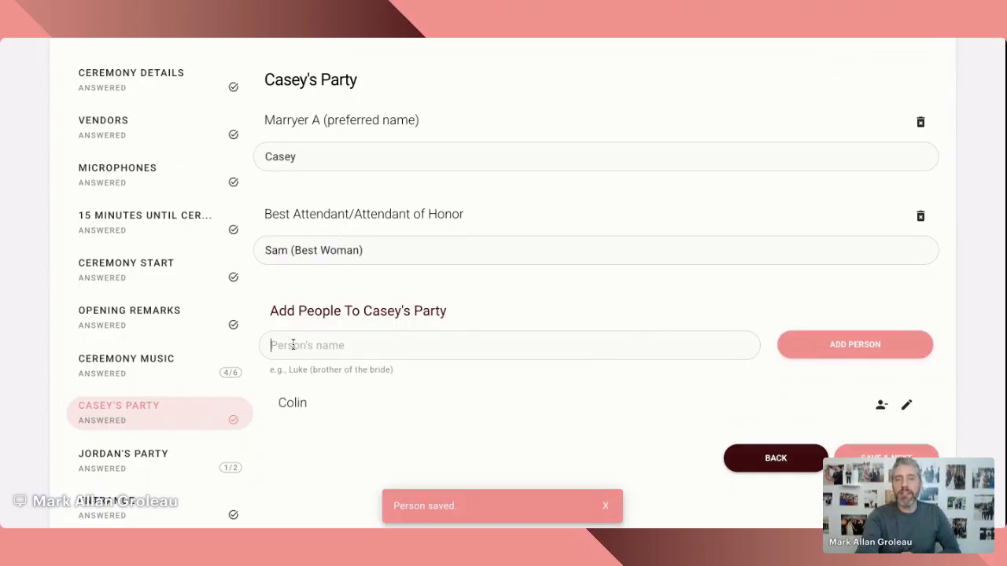
type("Jessie")
left_click(829, 346)
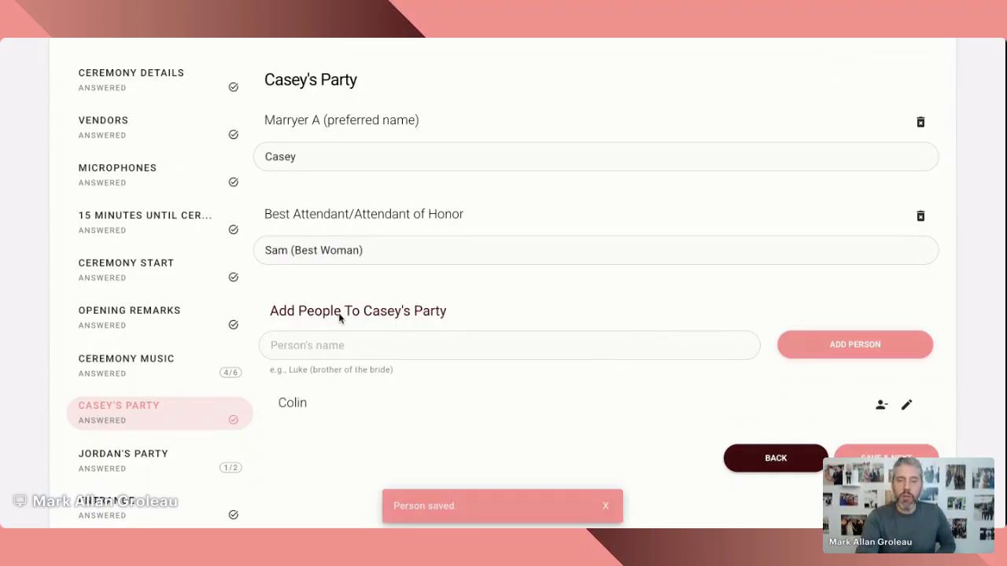
left_click(322, 346)
type("Quinn")
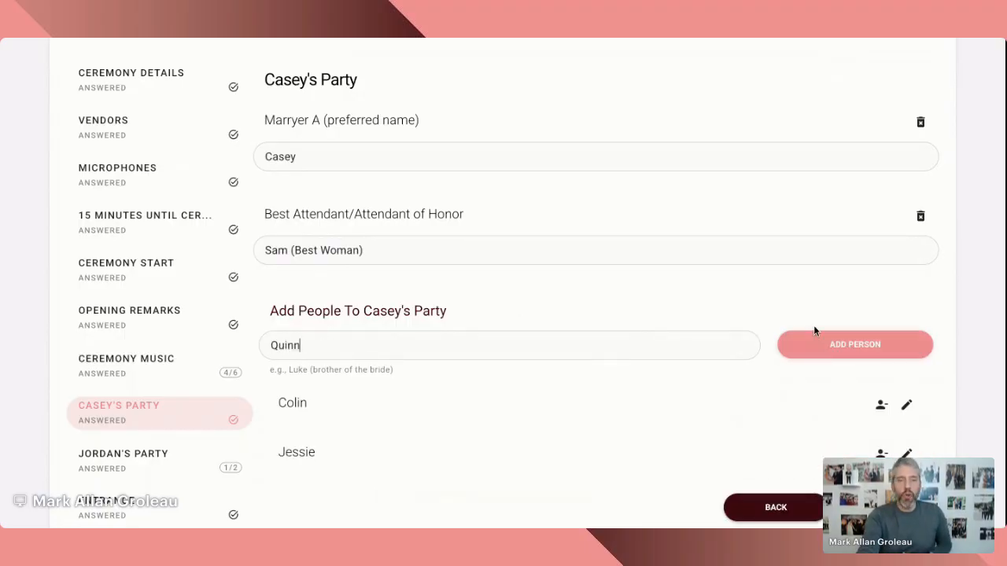
left_click(831, 346)
scroll(497, 357, "down", 3)
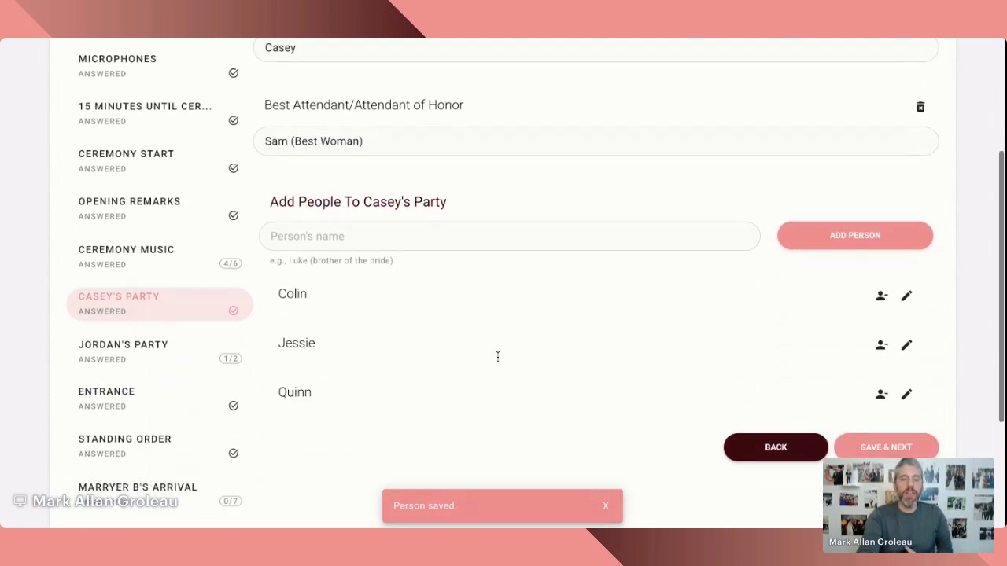
scroll(786, 399, "down", 2)
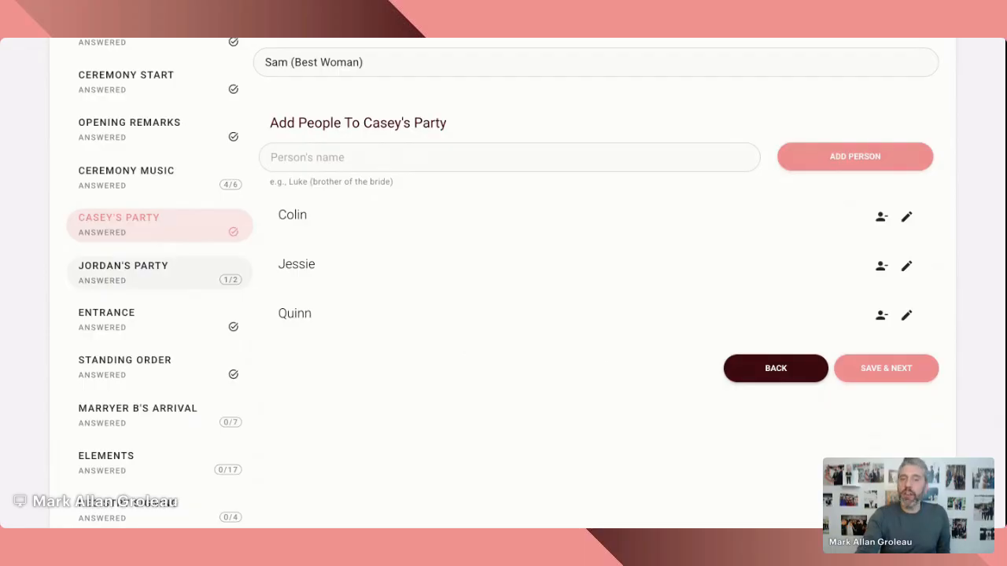
Open the Marryer B's party section and fill in the best attendant with a first name followed by "(Man of Honour)".
left_click(122, 272)
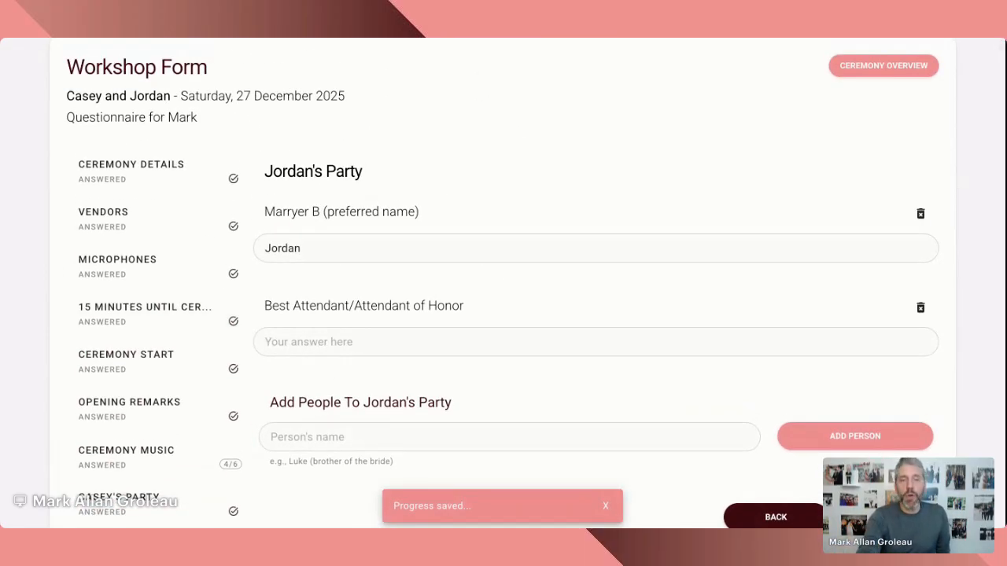
left_click_drag(330, 333, 346, 341)
scroll(382, 320, "down", 1)
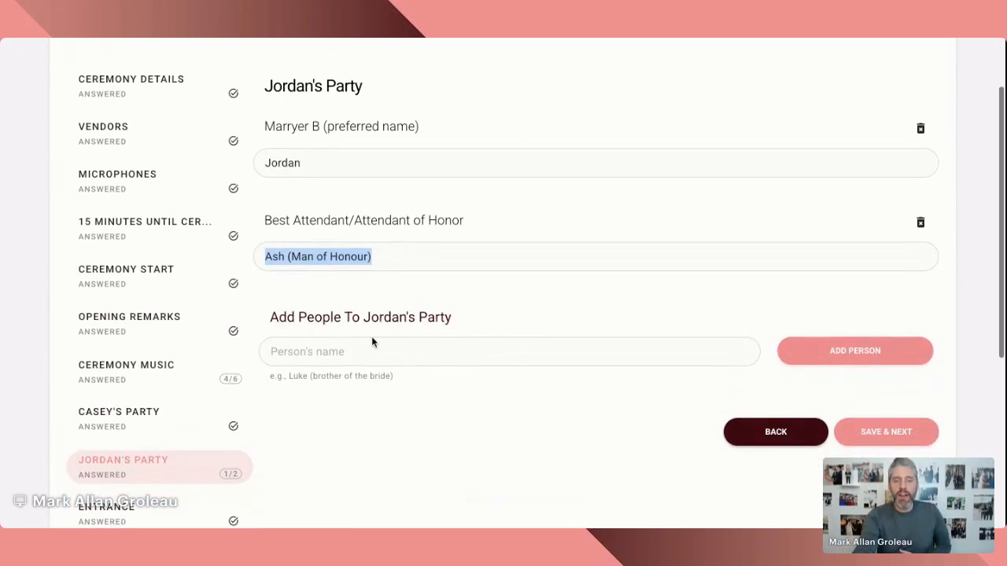
left_click(369, 353)
scroll(445, 365, "down", 1)
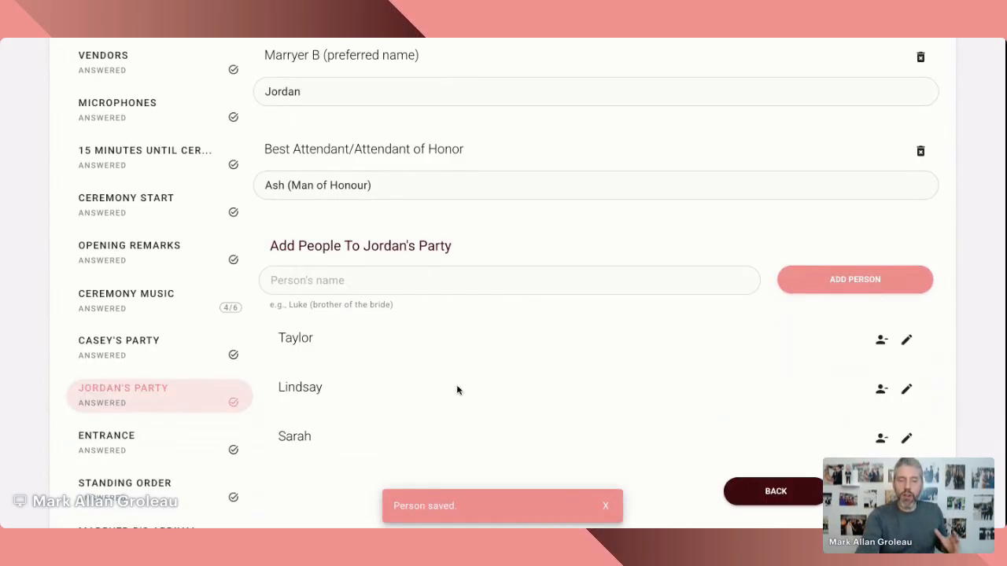
scroll(520, 366, "down", 2)
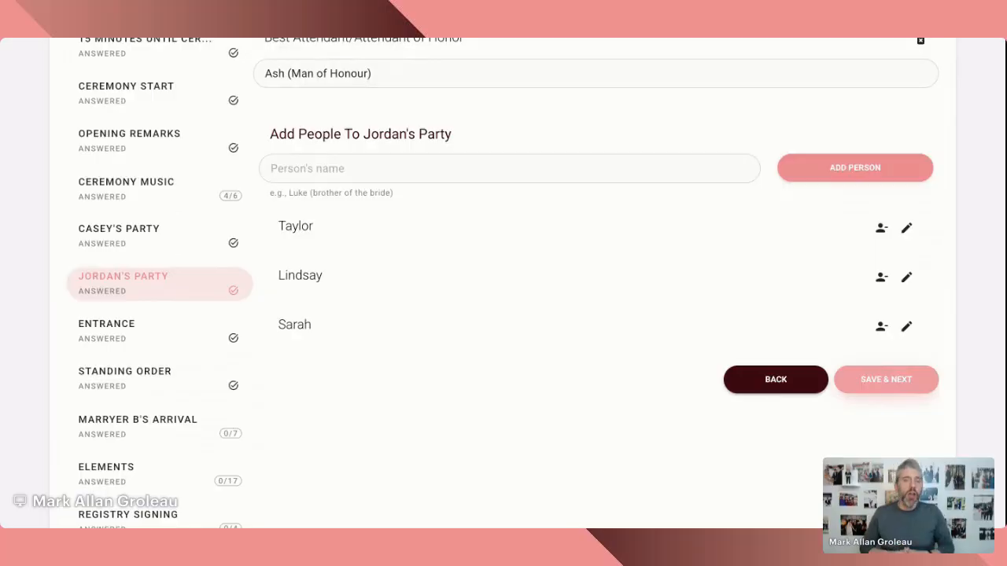
Save Marryer B's party and look through the Entrance section's entry fields and entrance lists.
left_click(886, 379)
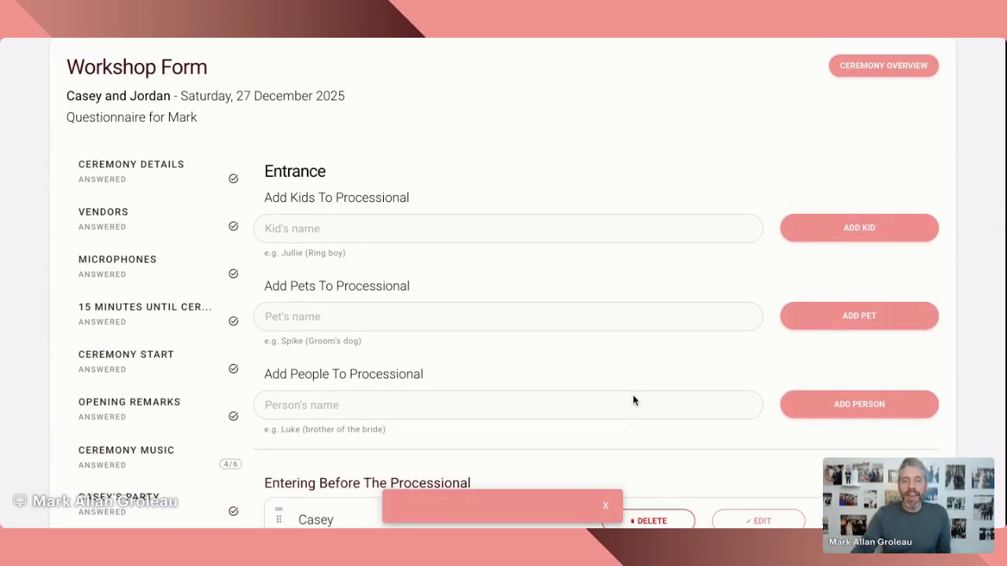
scroll(450, 395, "down", 5)
scroll(450, 395, "down", 2)
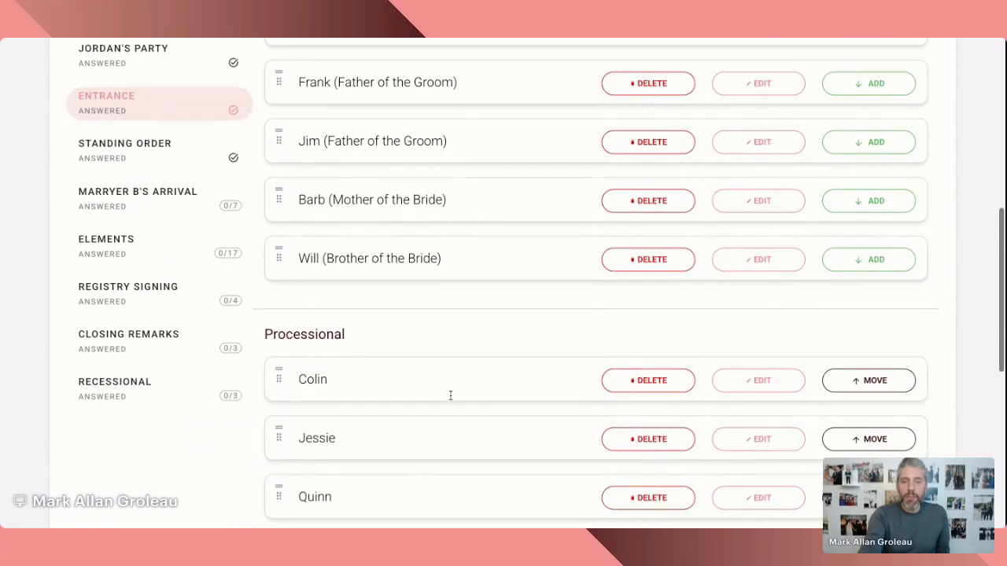
scroll(450, 395, "down", 5)
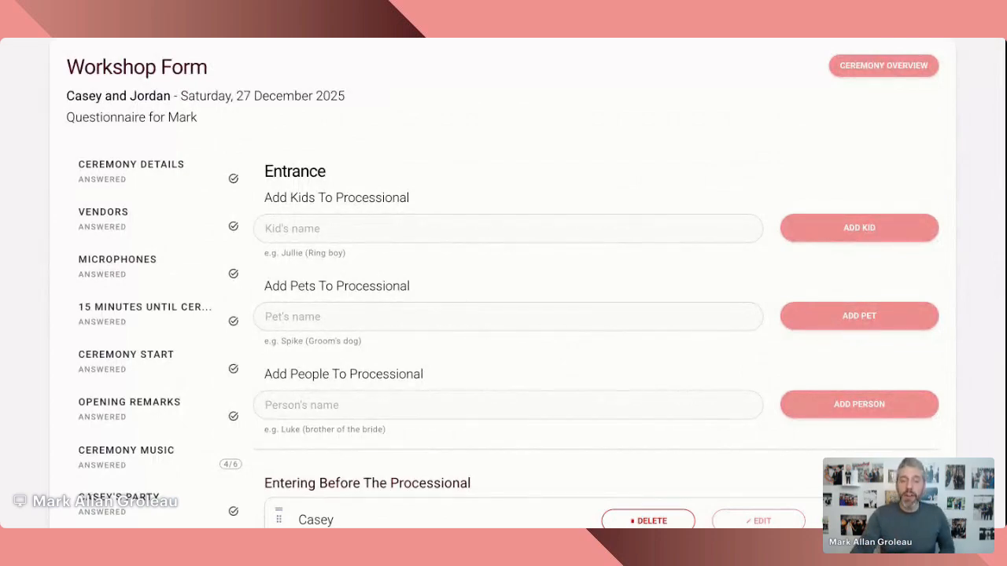
Add a kid to the processional, entering a first name followed by "(Flower Girl)".
left_click(299, 220)
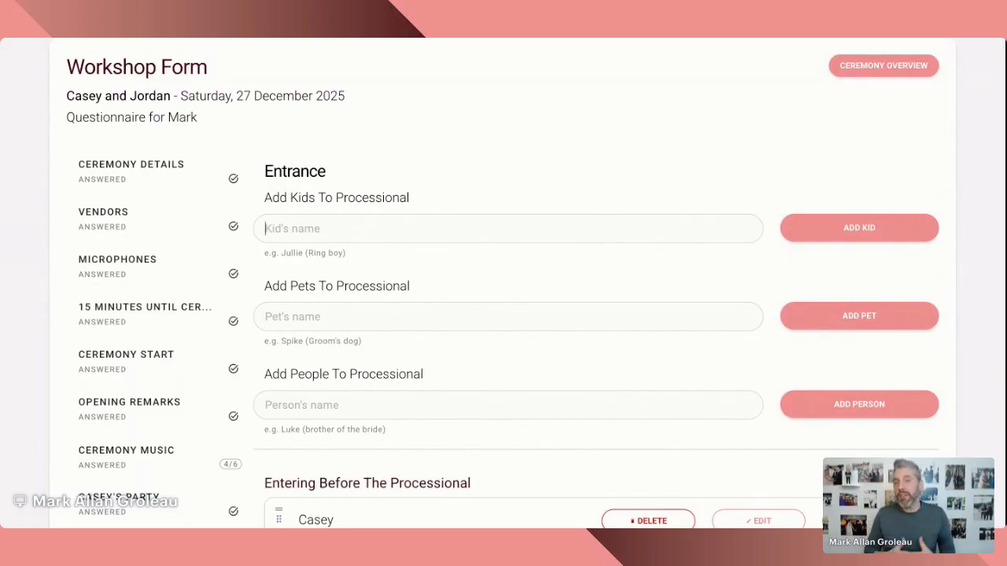
type("Grace (Flower Girl)")
triple_click(277, 231)
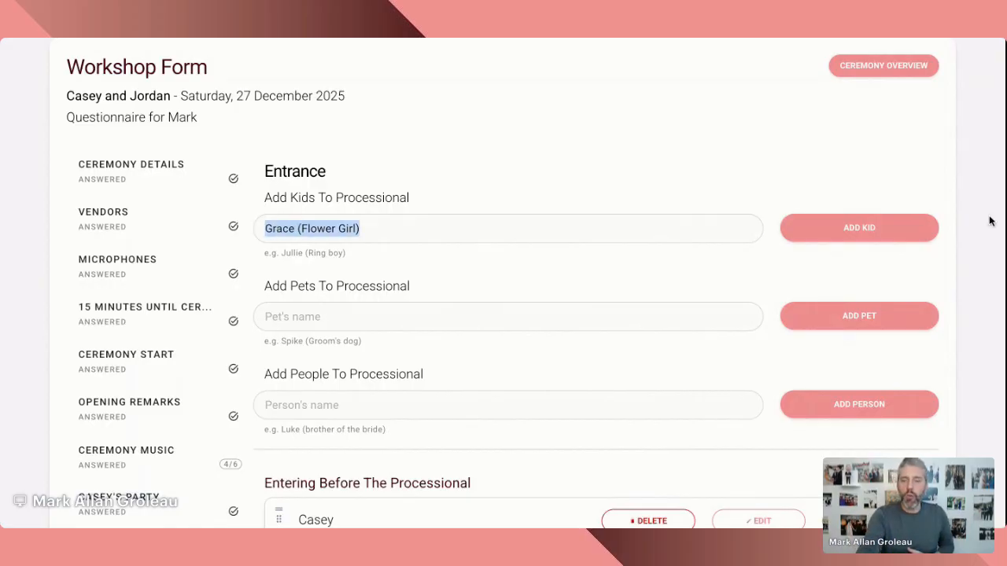
left_click(847, 230)
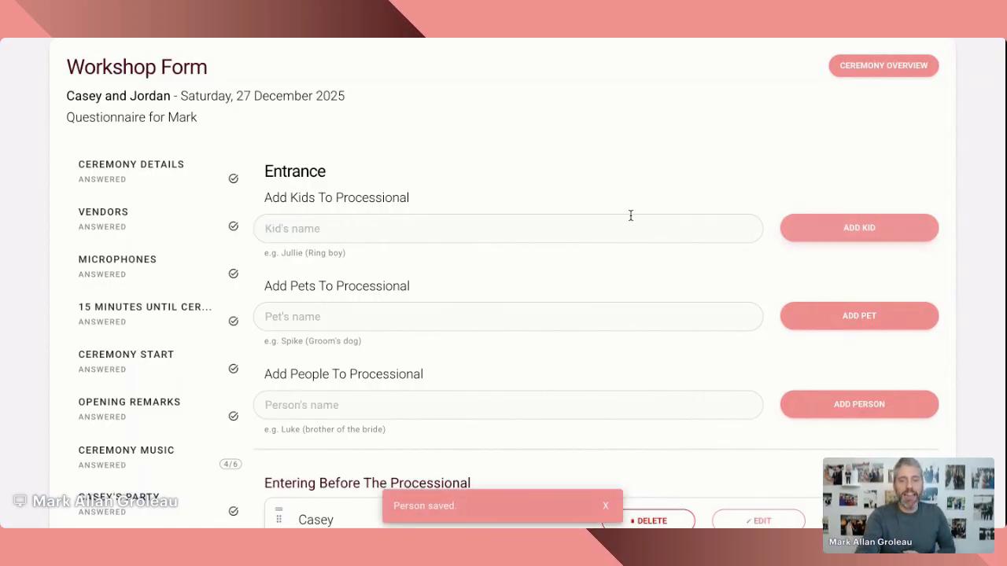
Examine the pet and people entry options and who is listed before and in the processional.
scroll(600, 254, "down", 2)
scroll(568, 300, "up", 3)
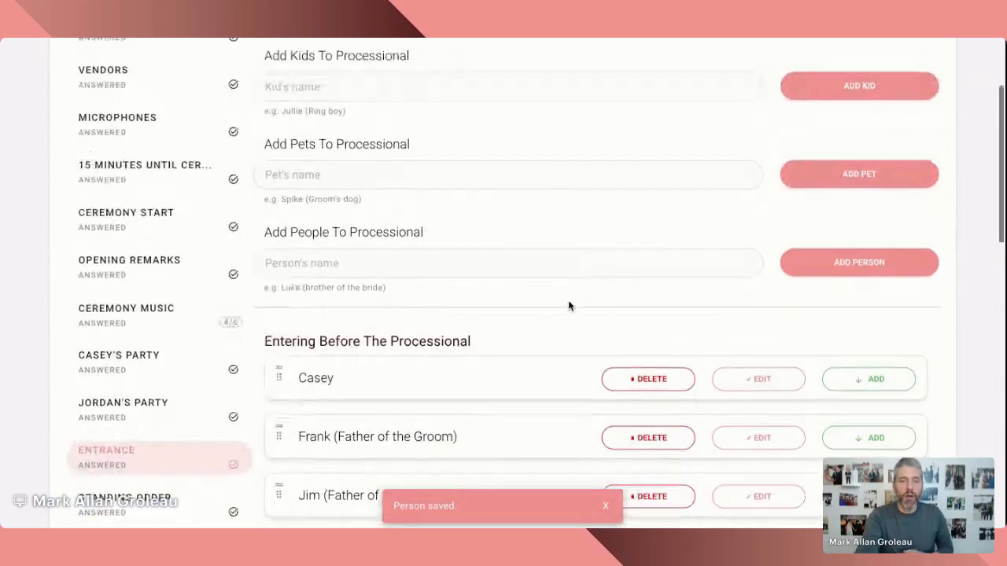
scroll(411, 286, "down", 2)
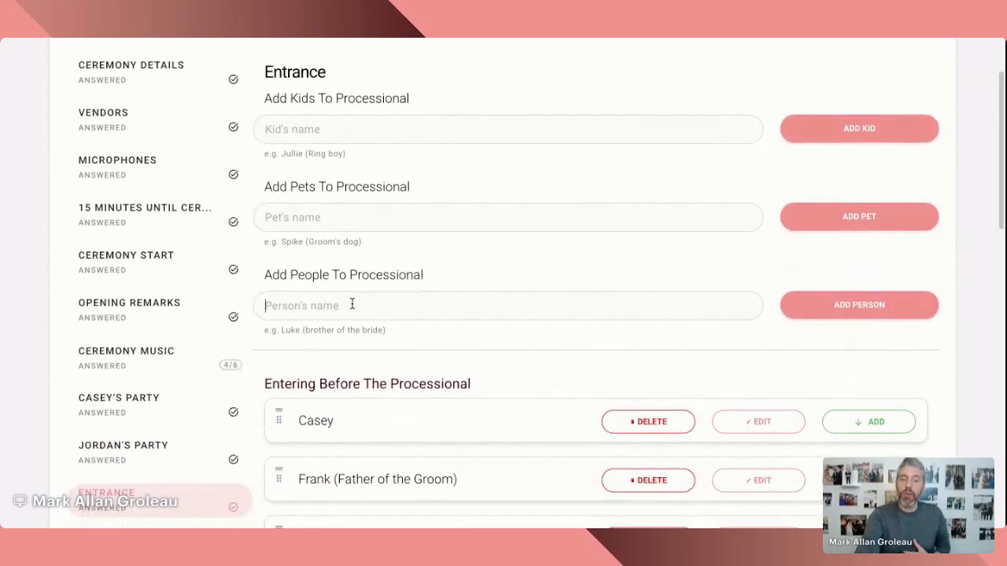
left_click(351, 305)
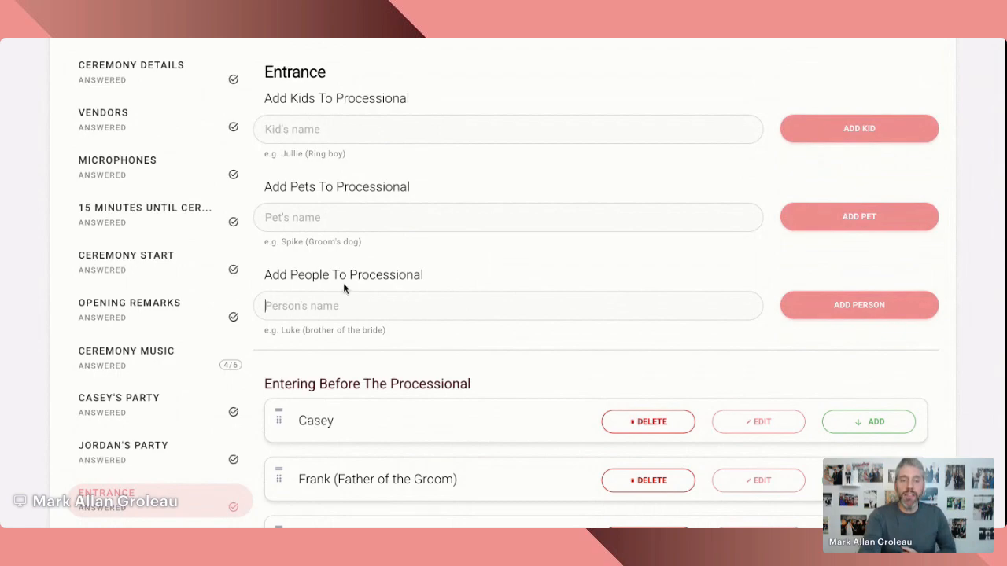
left_click_drag(364, 243, 268, 243)
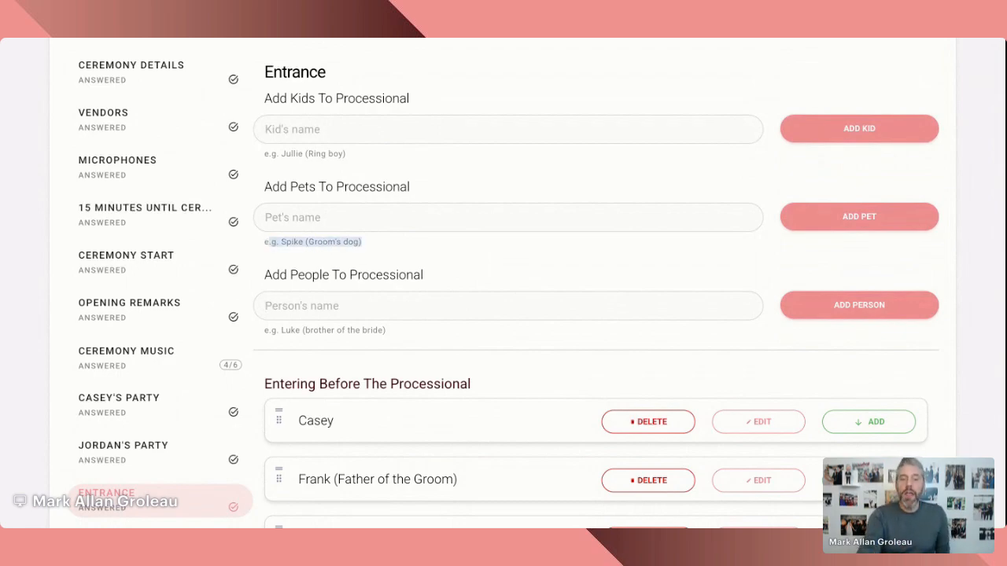
scroll(421, 261, "down", 5)
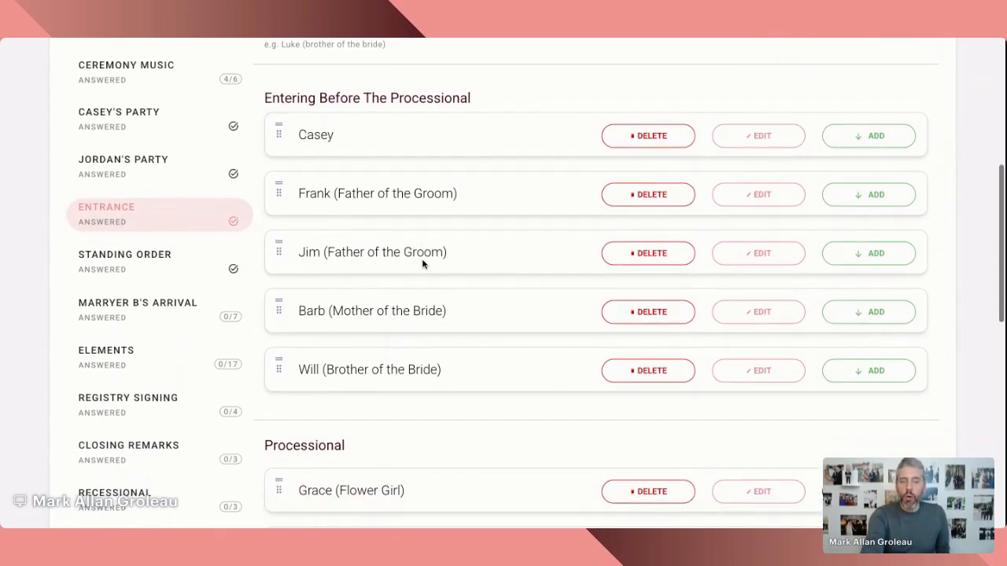
scroll(422, 264, "down", 8)
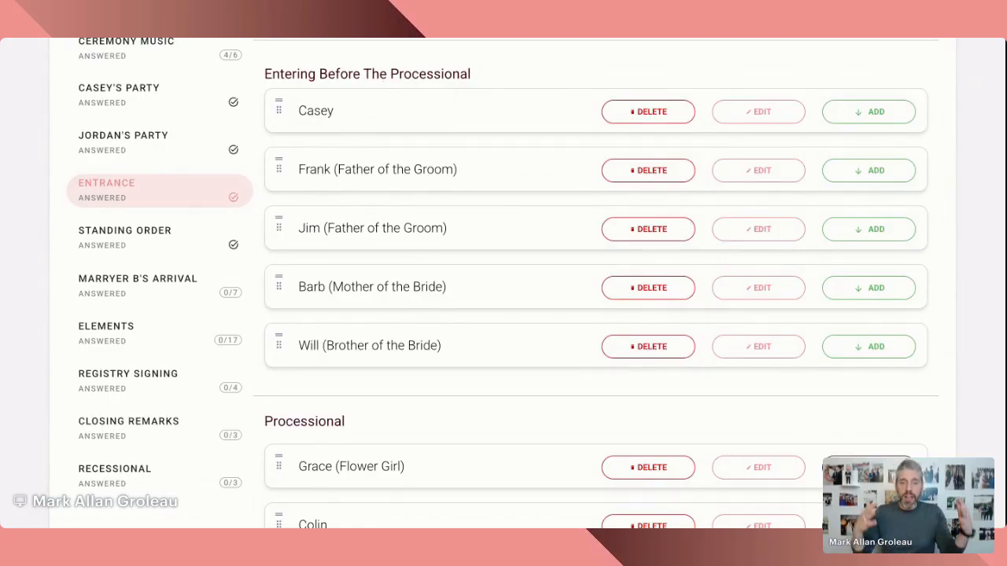
scroll(378, 165, "down", 5)
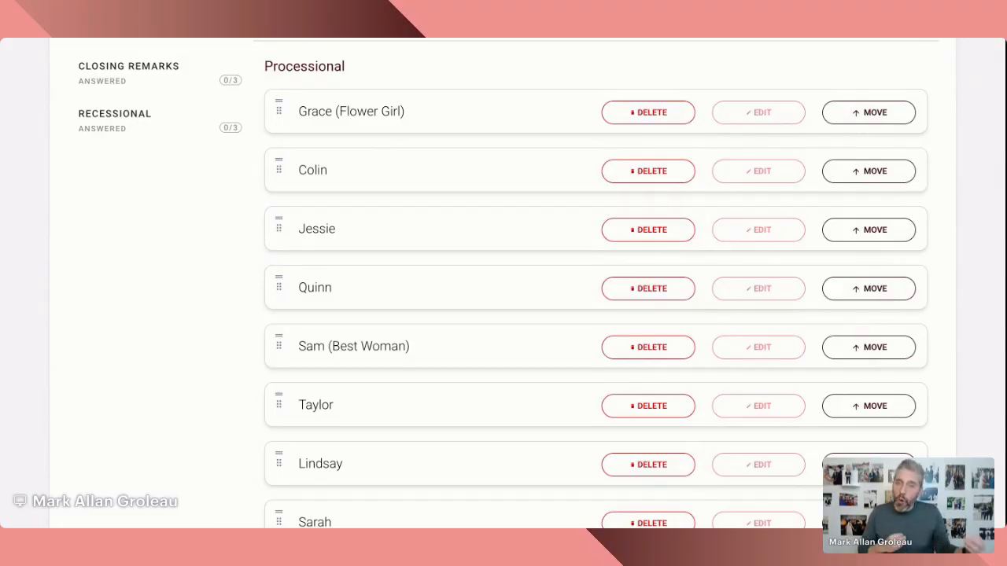
scroll(535, 283, "up", 7)
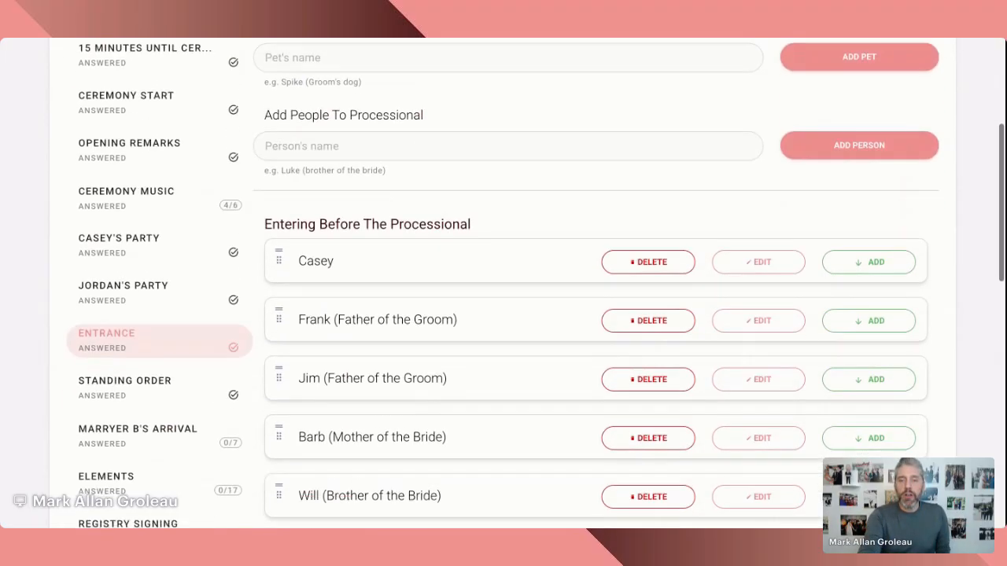
scroll(535, 283, "down", 2)
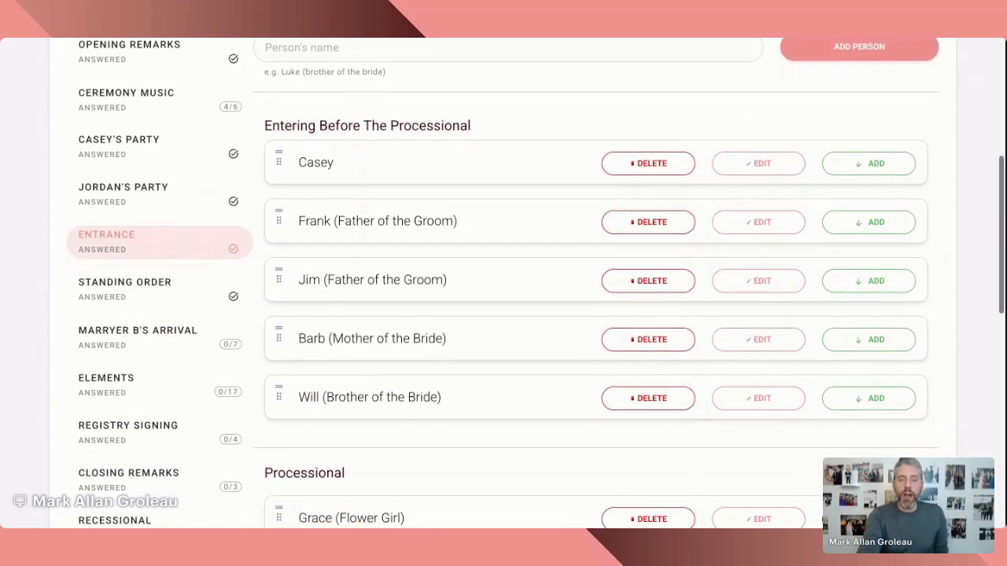
left_click(649, 164)
left_click(428, 343)
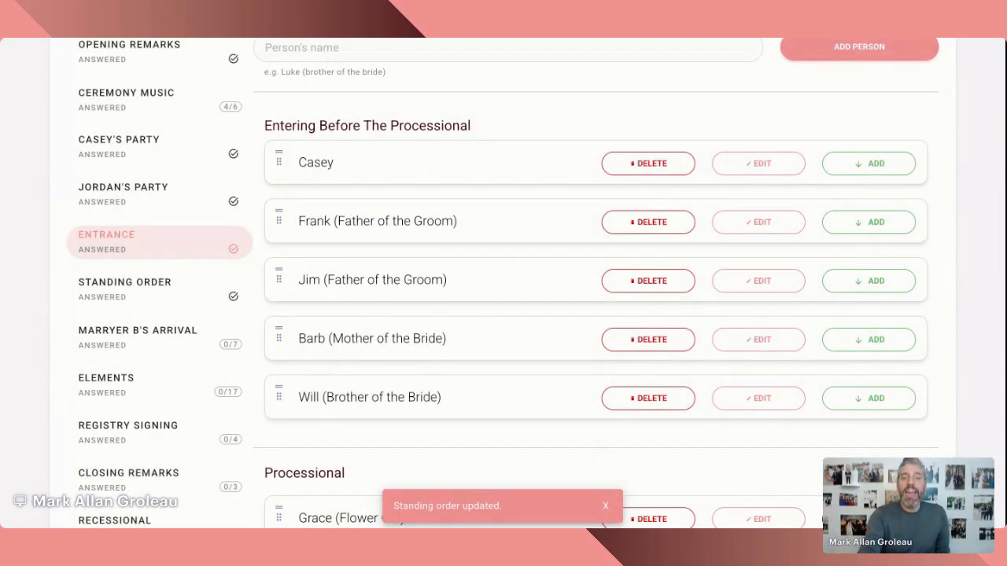
scroll(433, 307, "up", 3)
scroll(378, 271, "down", 2)
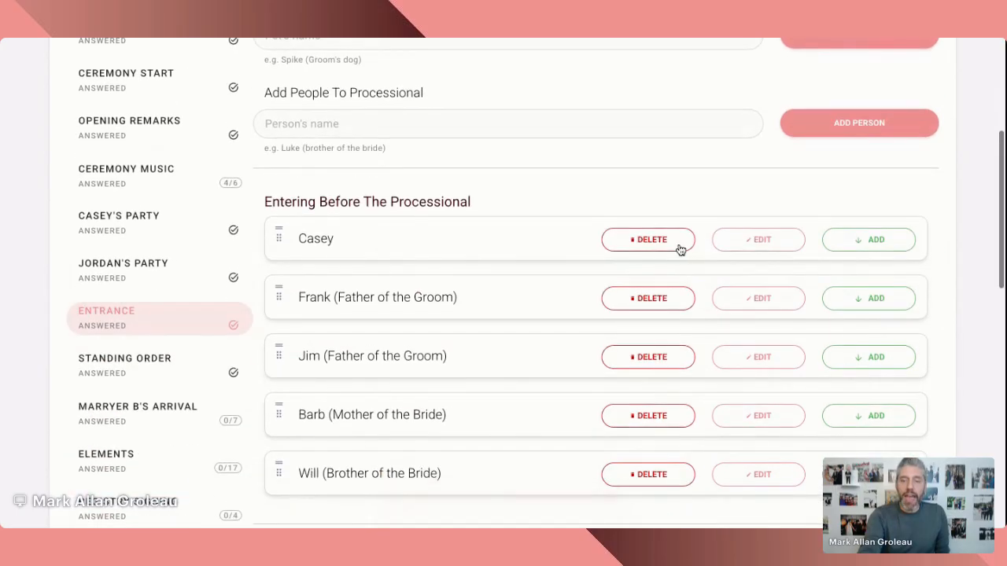
left_click(749, 241)
left_click(368, 325)
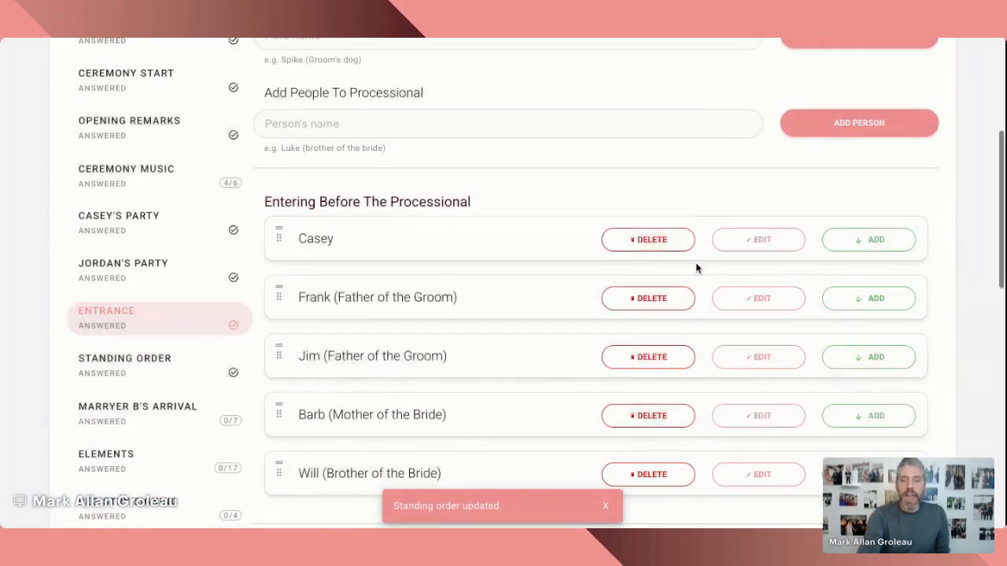
Compare the Entering Before The Processional list with the Processional list, including the actions offered for each person.
scroll(853, 244, "down", 1)
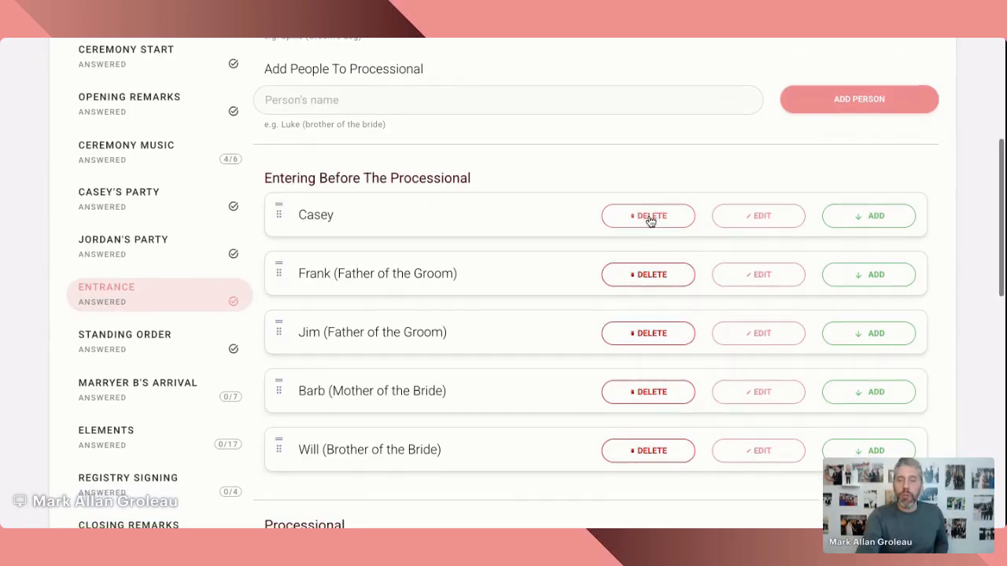
scroll(650, 218, "down", 1)
scroll(831, 207, "down", 3)
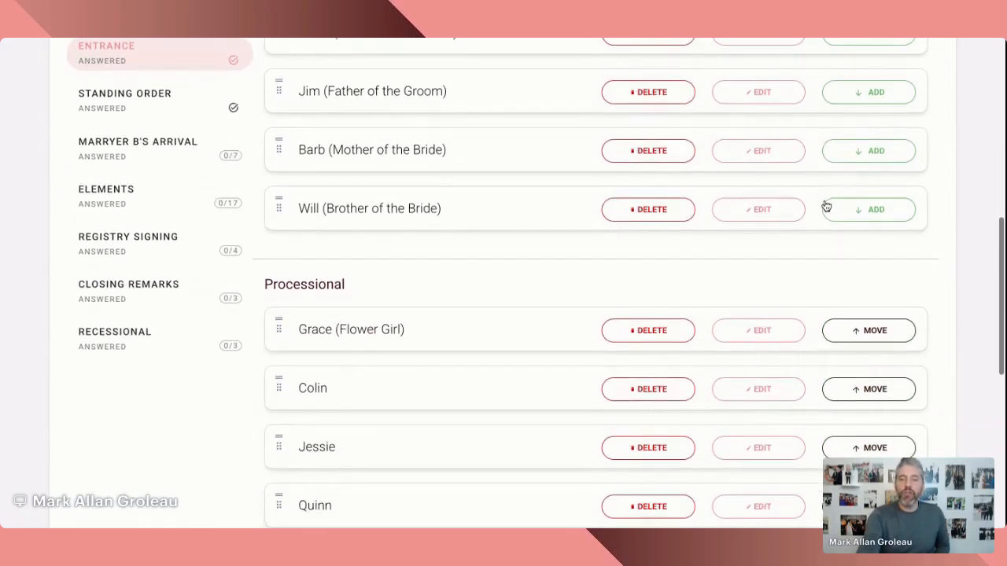
scroll(543, 294, "up", 2)
scroll(545, 294, "down", 5)
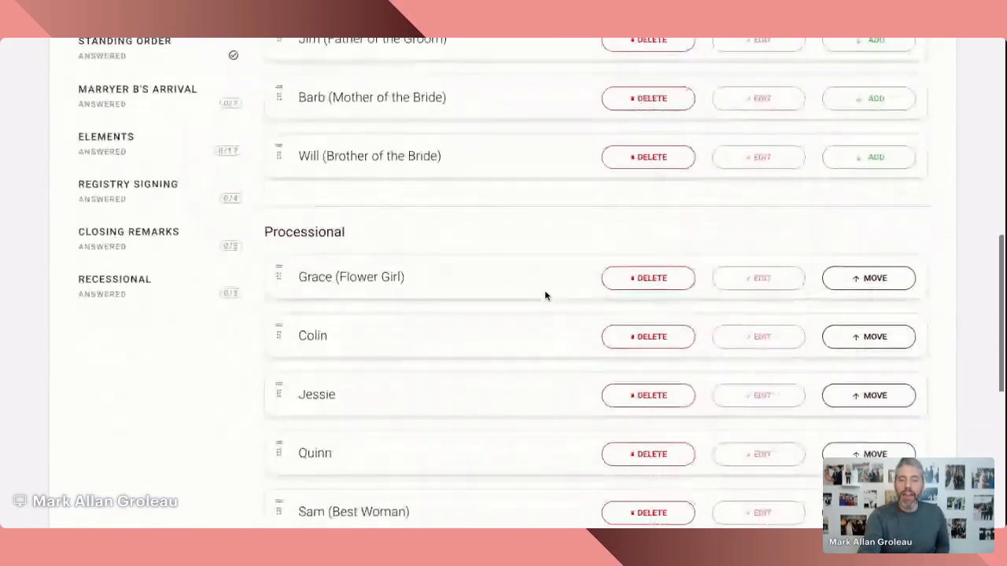
scroll(793, 446, "down", 1)
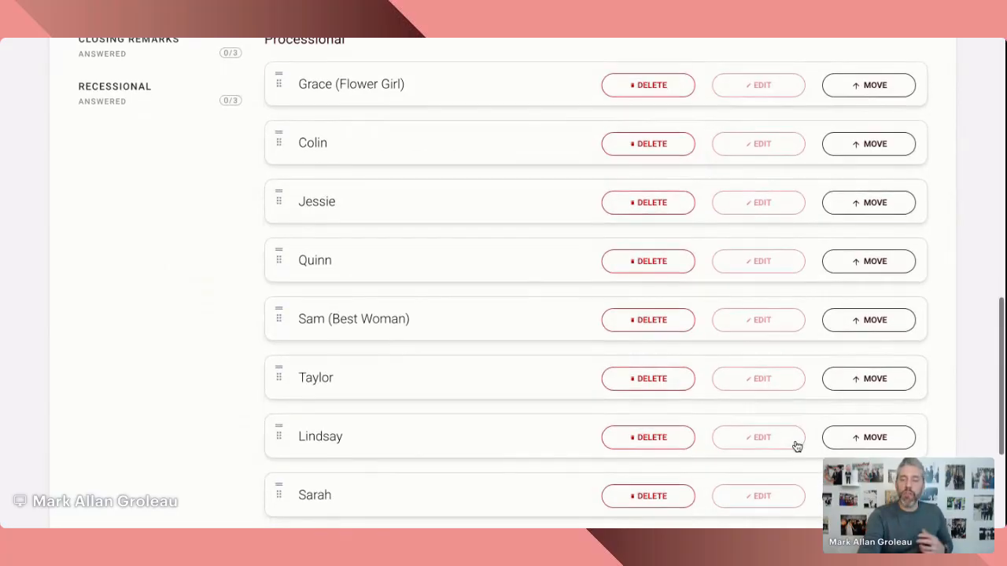
scroll(793, 445, "up", 6)
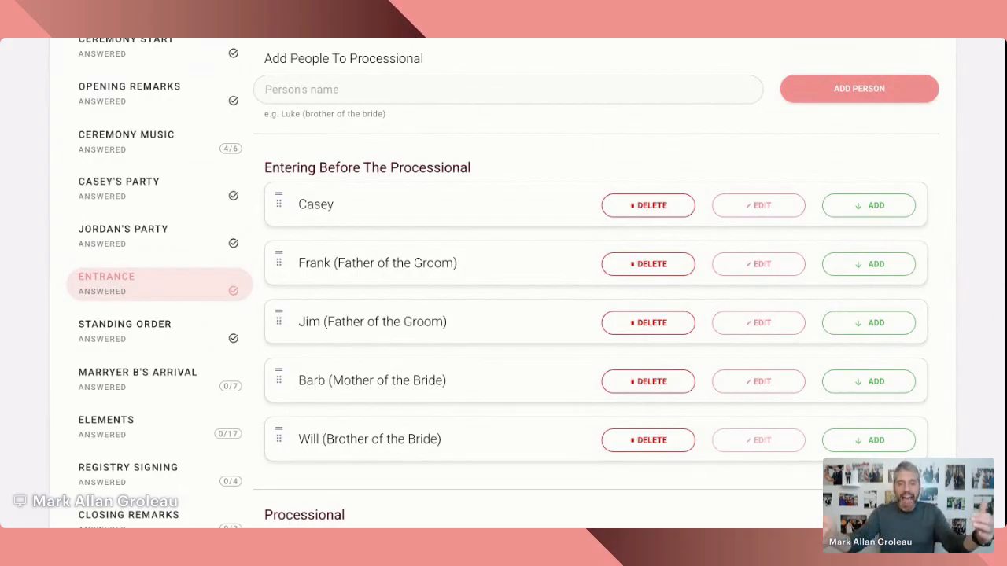
scroll(595, 283, "down", 5)
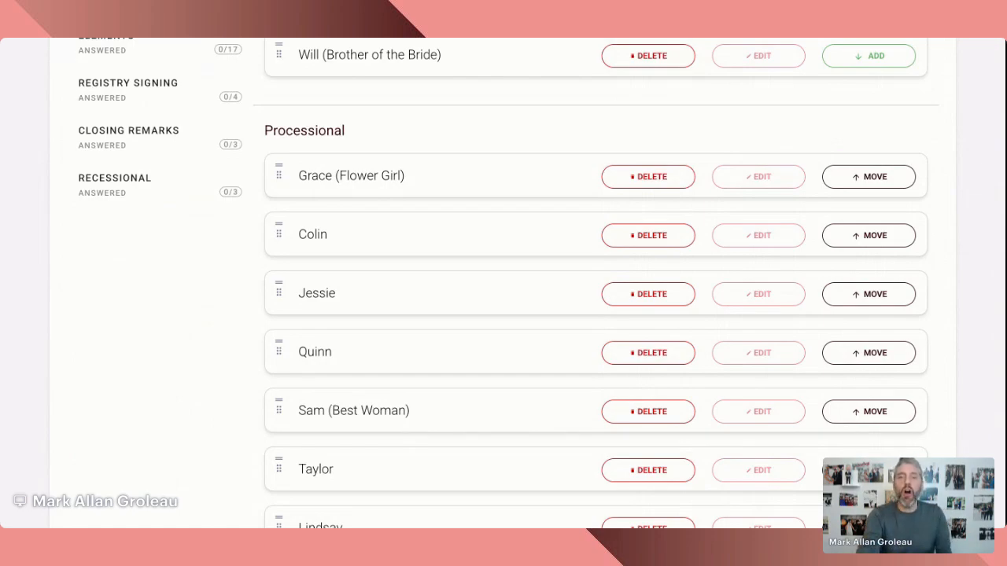
scroll(595, 283, "up", 4)
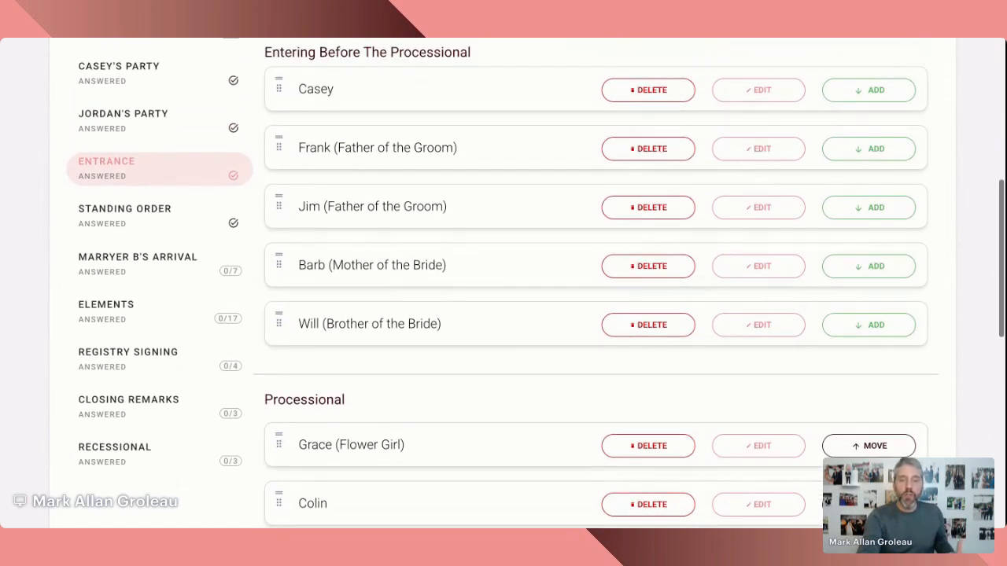
Group Marryer A with both fathers of the groom in the Entering Before The Processional list.
scroll(596, 283, "up", 1)
scroll(595, 283, "down", 1)
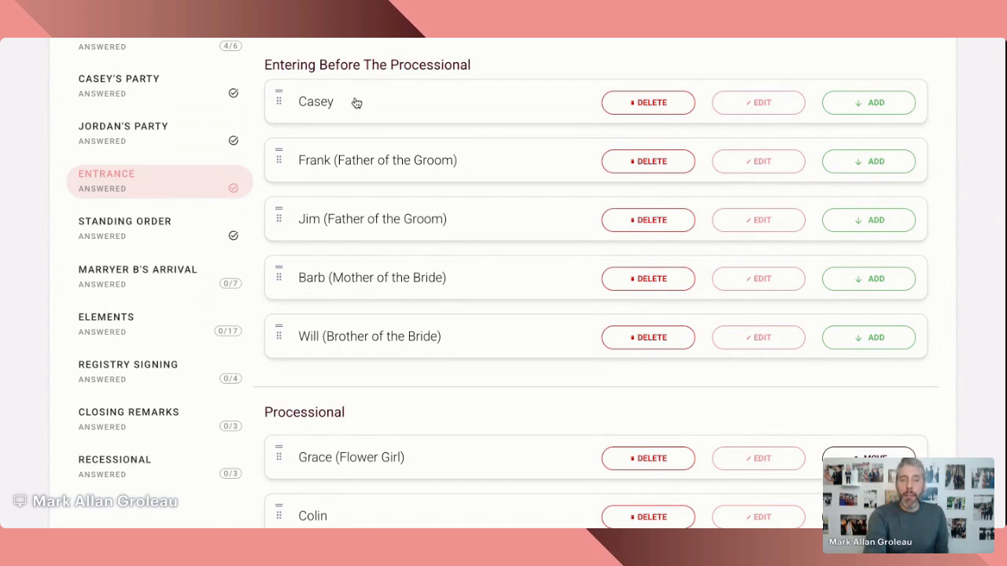
left_click_drag(353, 101, 355, 101)
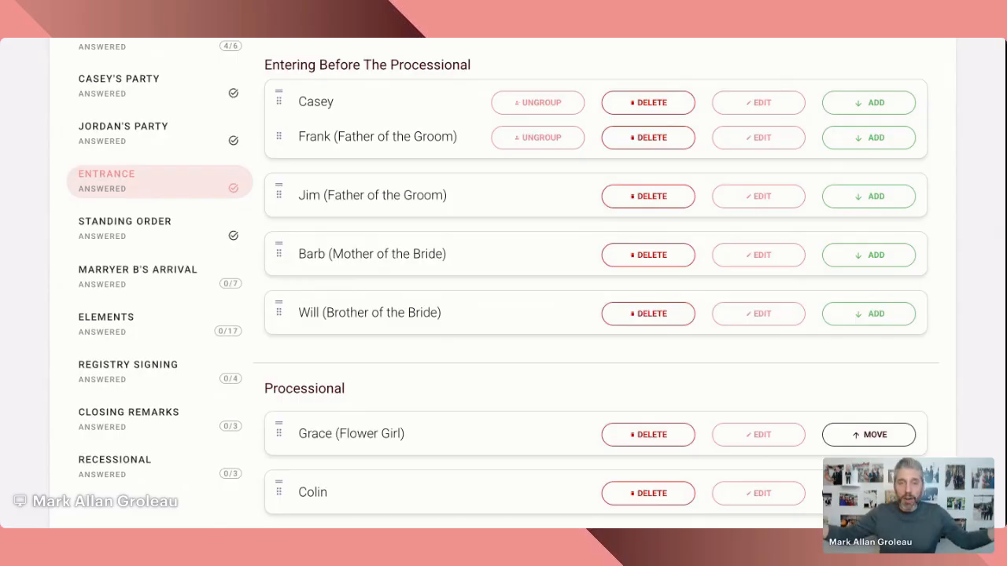
left_click_drag(400, 194, 395, 152)
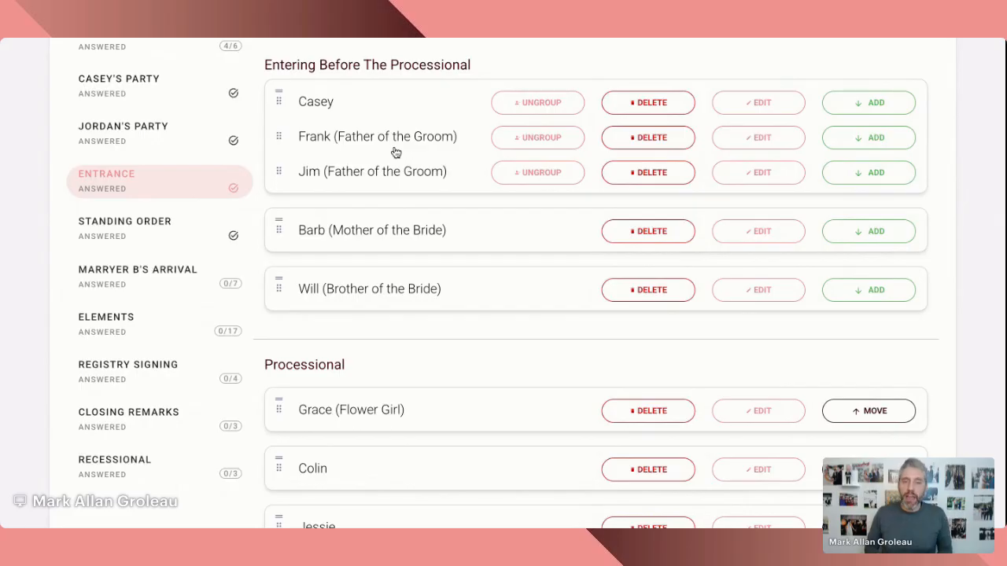
Ungroup Marryer A and regroup them last, behind the two fathers of the groom.
scroll(403, 187, "up", 1)
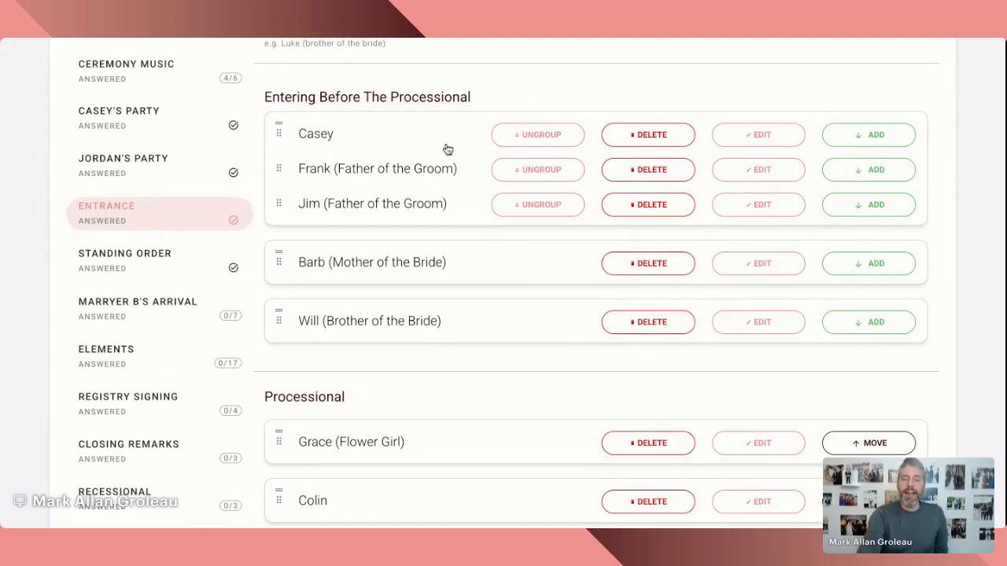
left_click(535, 137)
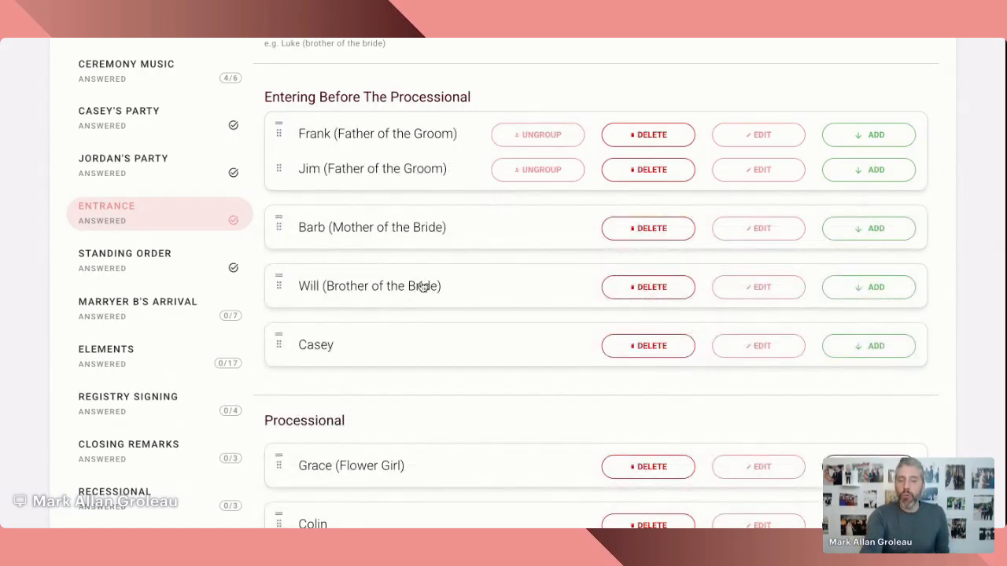
left_click_drag(426, 353, 426, 192)
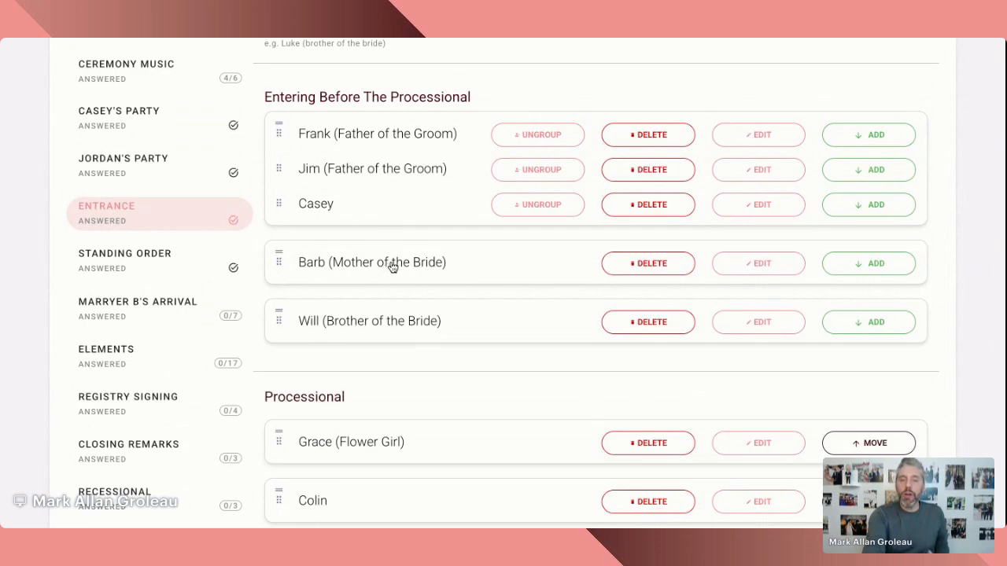
Group the mother of the bride with the brother of the bride so they enter together before the processional.
left_click_drag(390, 263, 391, 308)
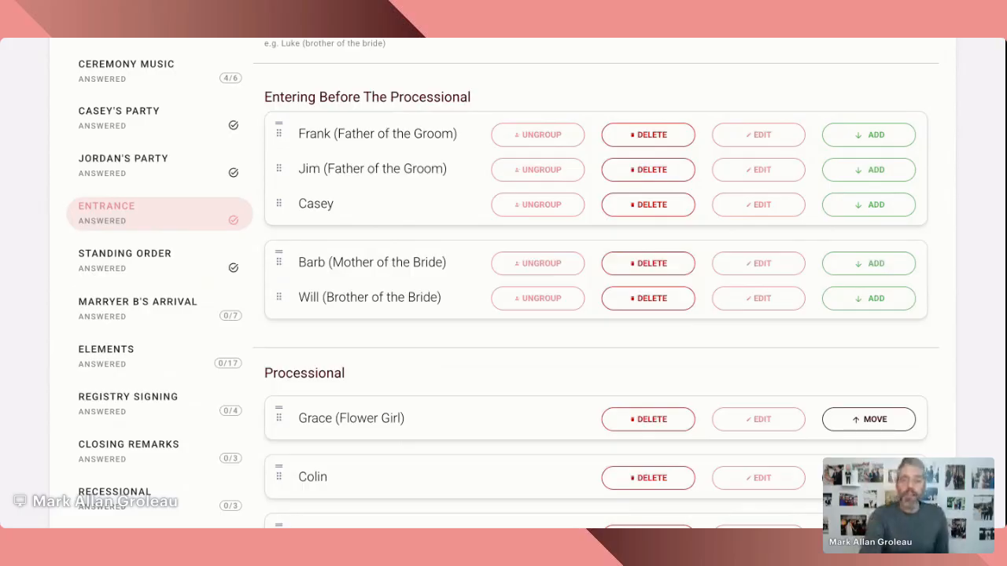
scroll(595, 314, "down", 4)
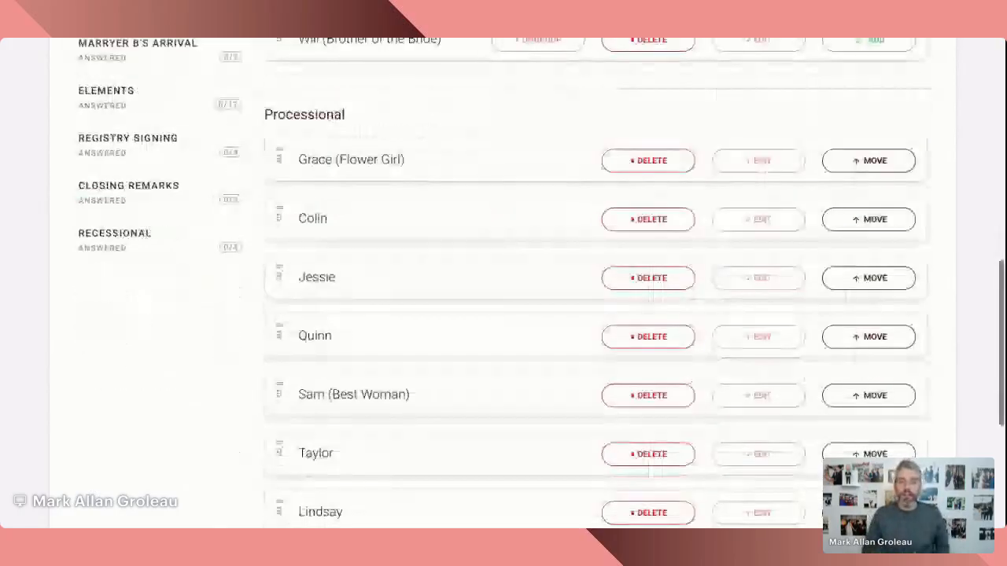
scroll(595, 315, "down", 1)
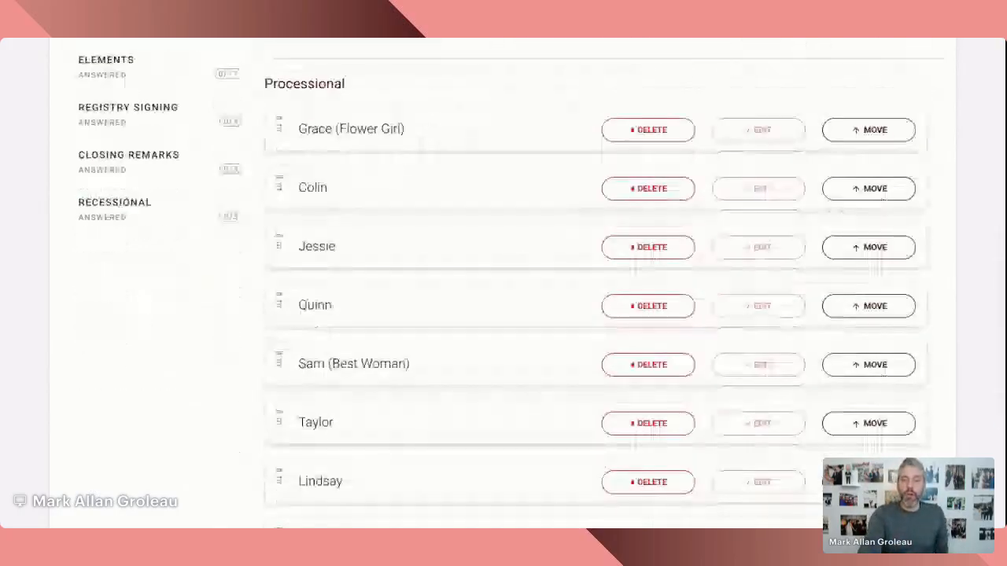
scroll(595, 314, "down", 1)
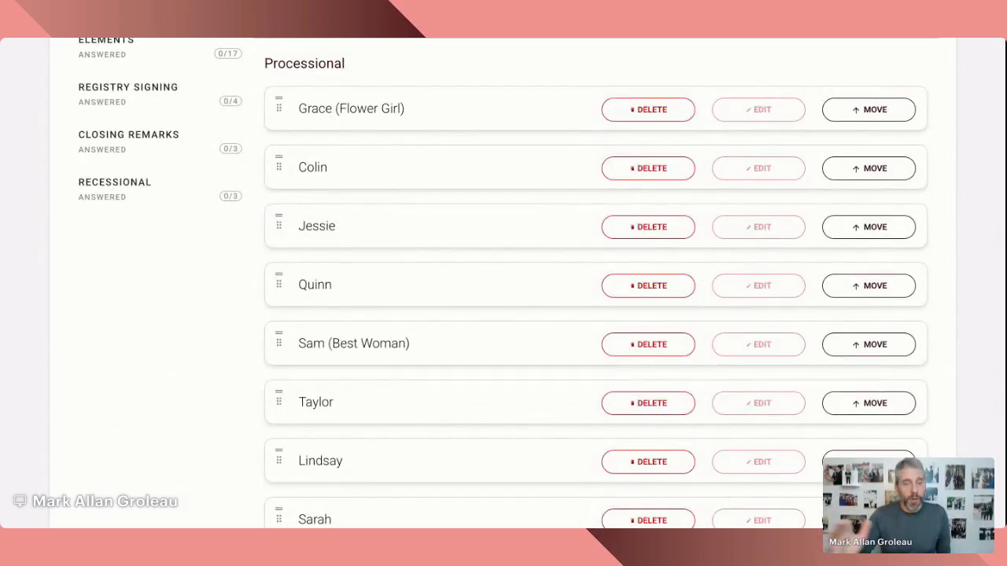
Review the order of people in the Processional list against the groups in the Entering Before The Processional list.
scroll(596, 283, "up", 3)
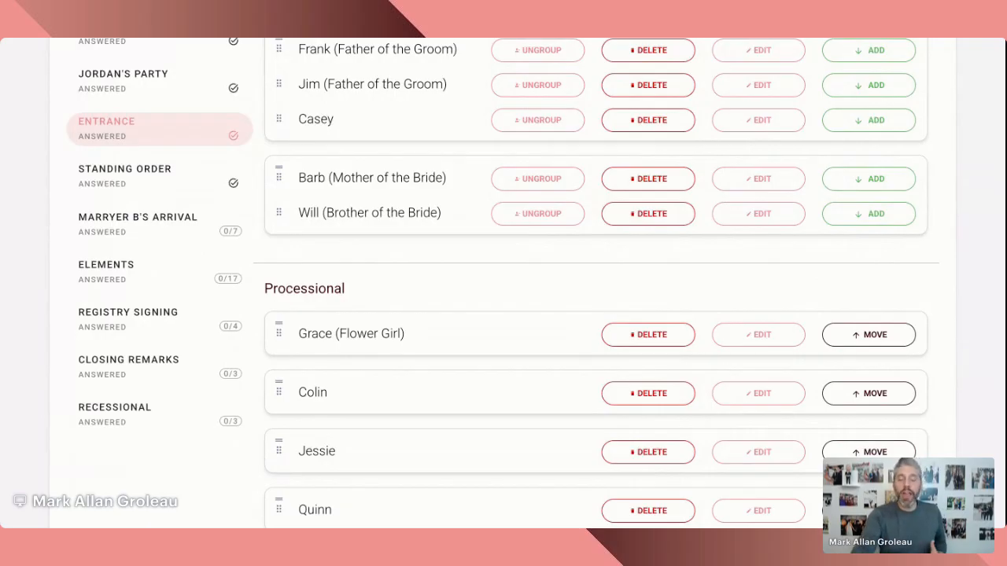
scroll(596, 283, "down", 2)
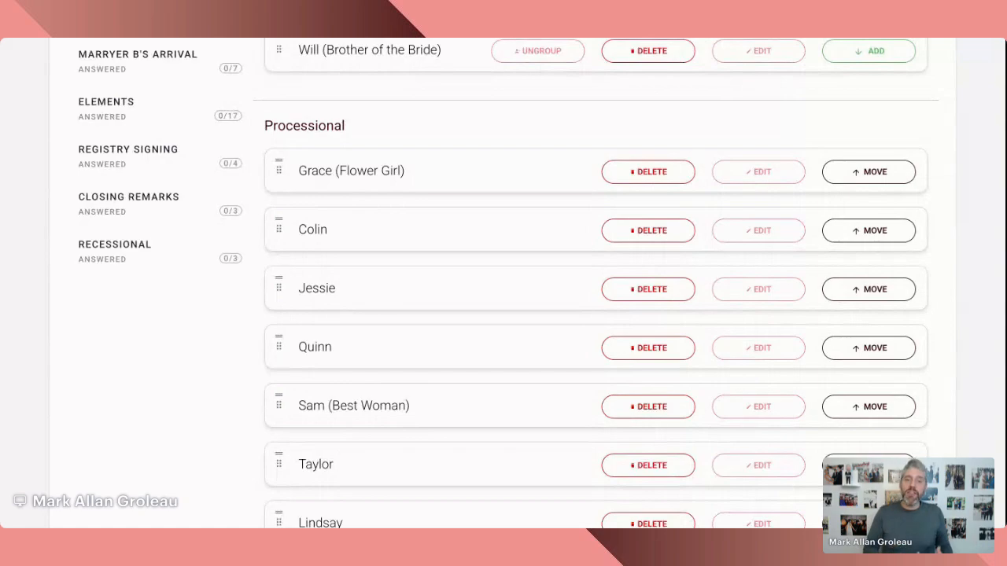
scroll(596, 283, "down", 3)
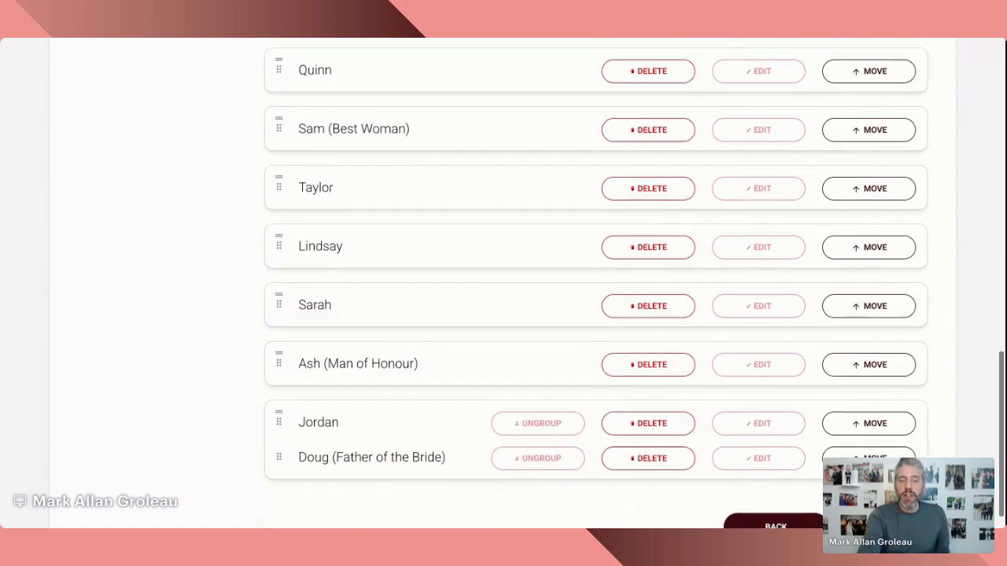
scroll(595, 284, "up", 2)
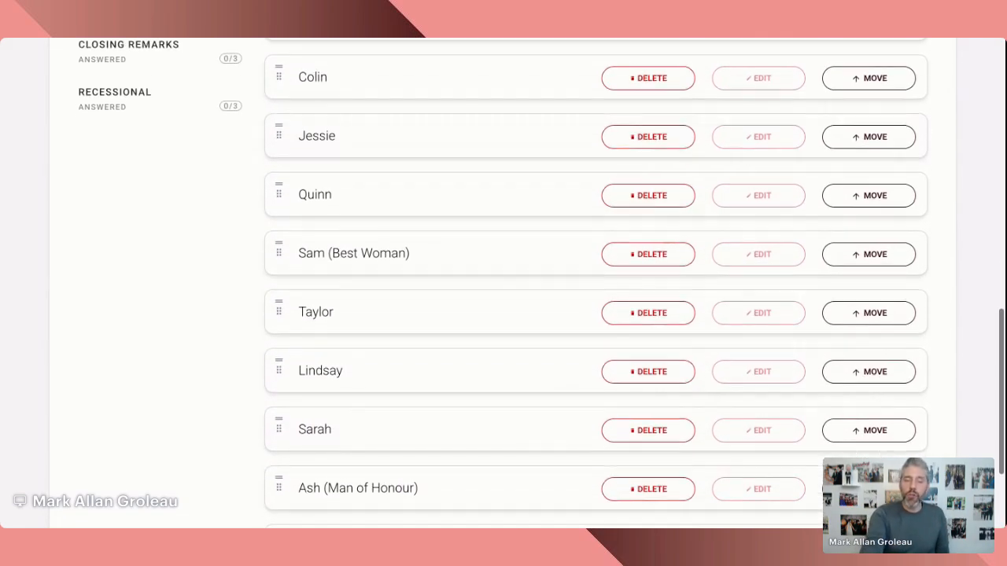
scroll(595, 283, "down", 1)
scroll(356, 188, "down", 1)
scroll(357, 187, "up", 3)
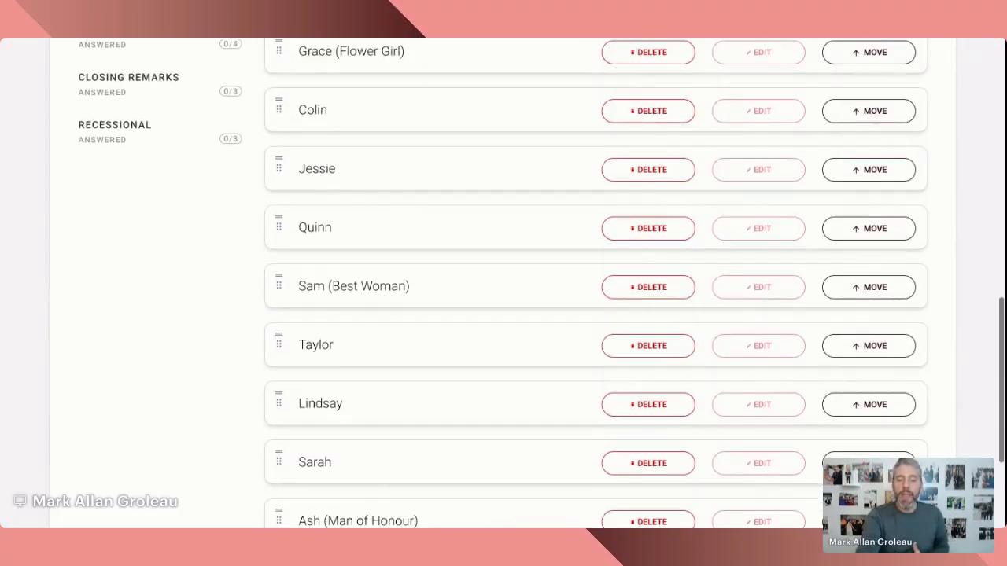
scroll(357, 188, "down", 1)
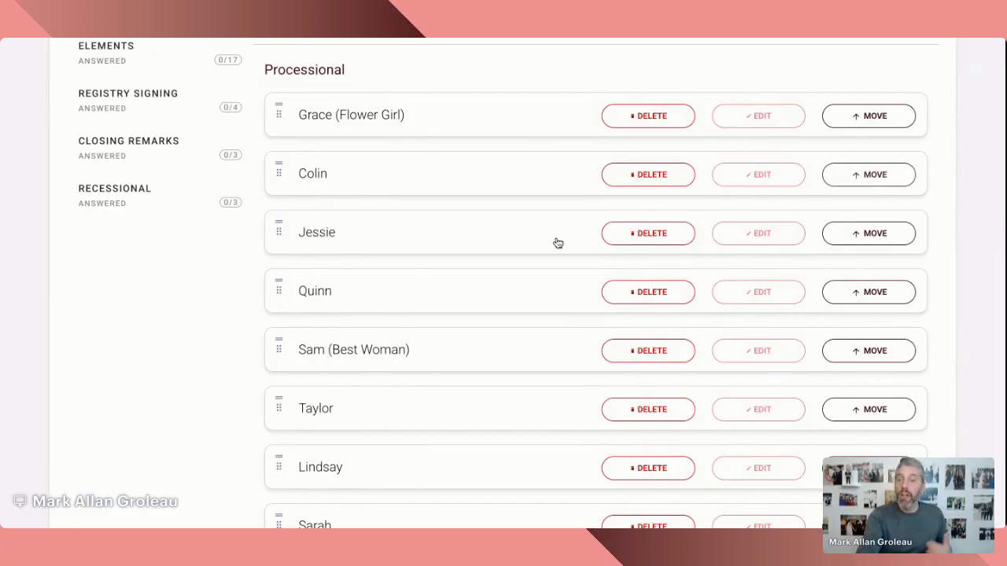
scroll(555, 241, "down", 2)
scroll(286, 211, "down", 2)
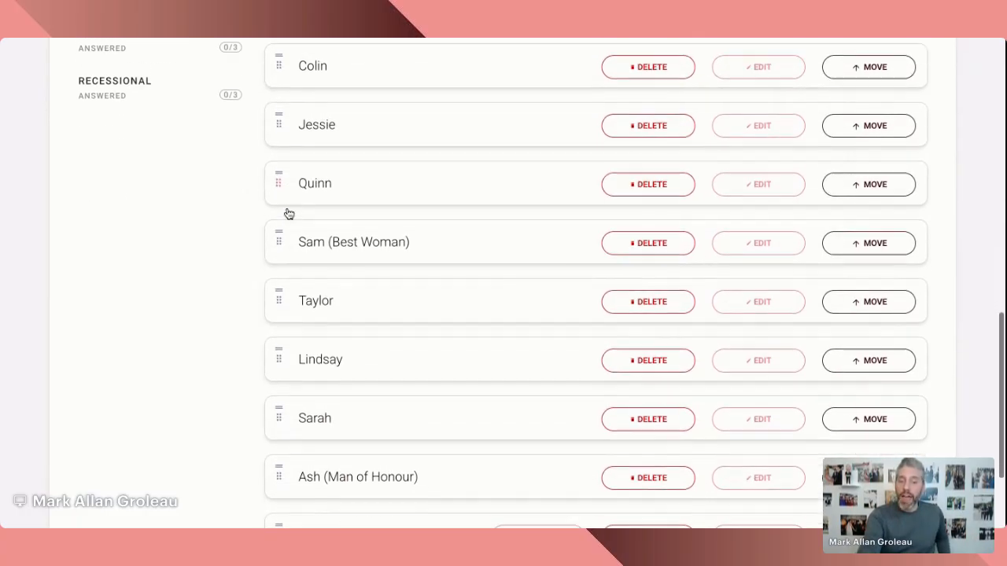
scroll(288, 214, "up", 2)
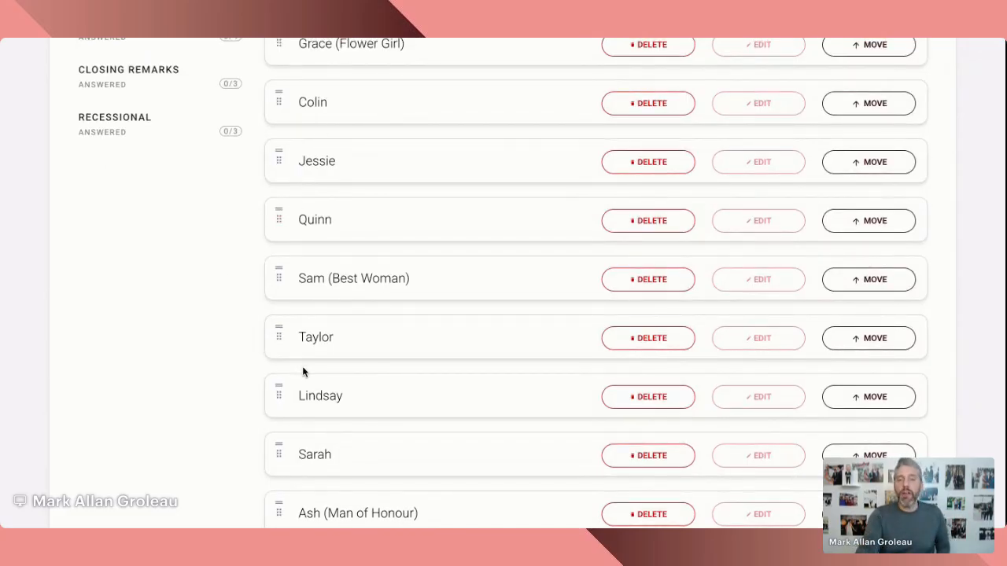
scroll(302, 370, "up", 2)
scroll(493, 381, "down", 3)
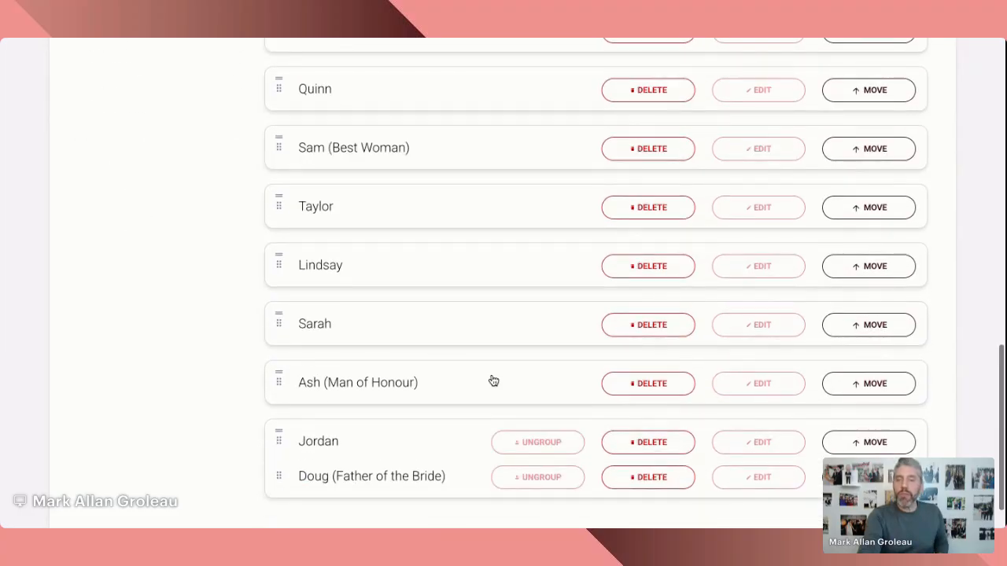
scroll(494, 381, "up", 5)
scroll(535, 283, "up", 3)
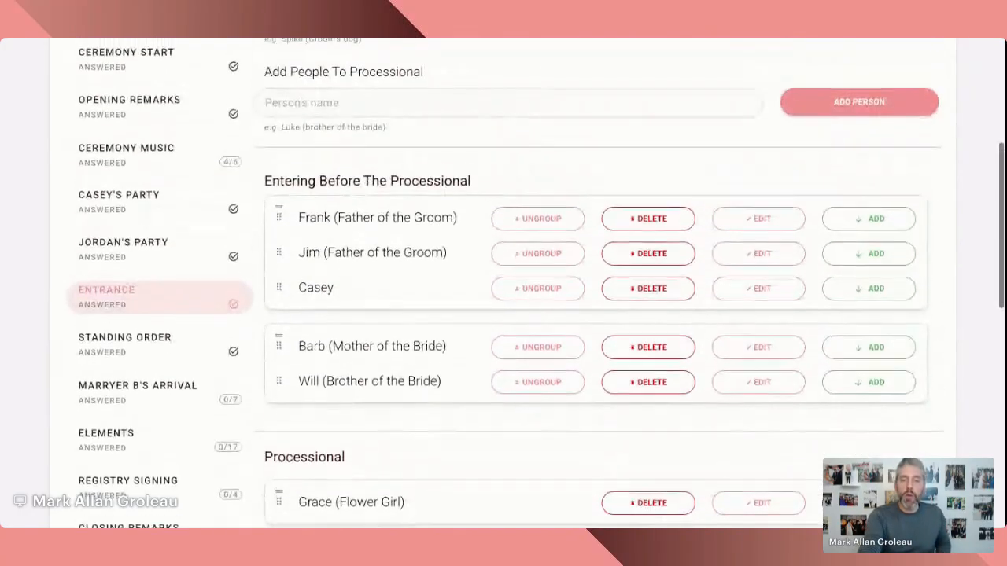
Transfer Marryer A's four attendants, including the Best Woman, from the Processional list to the Entering Before The Processional list.
scroll(535, 283, "down", 4)
scroll(536, 283, "down", 1)
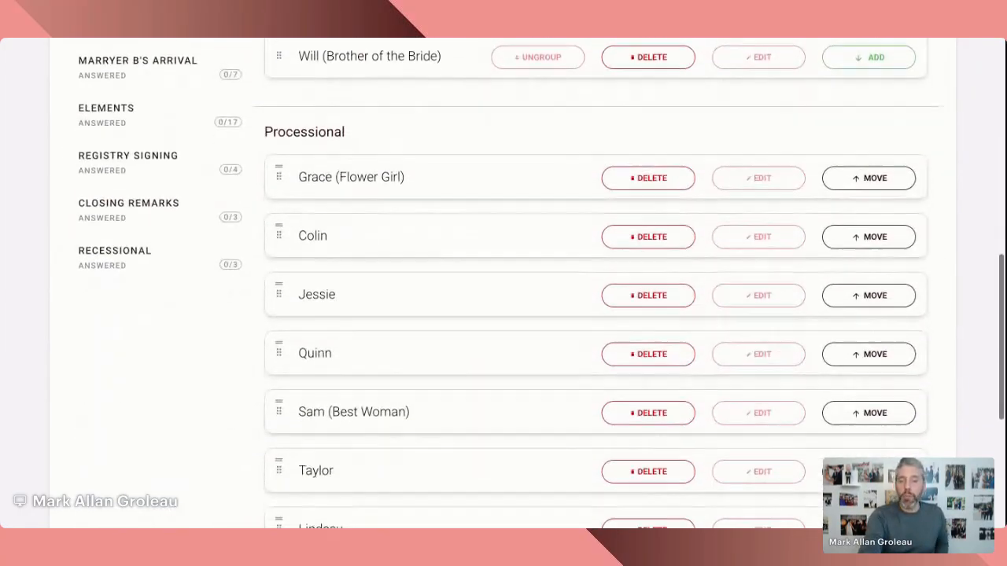
left_click(865, 219)
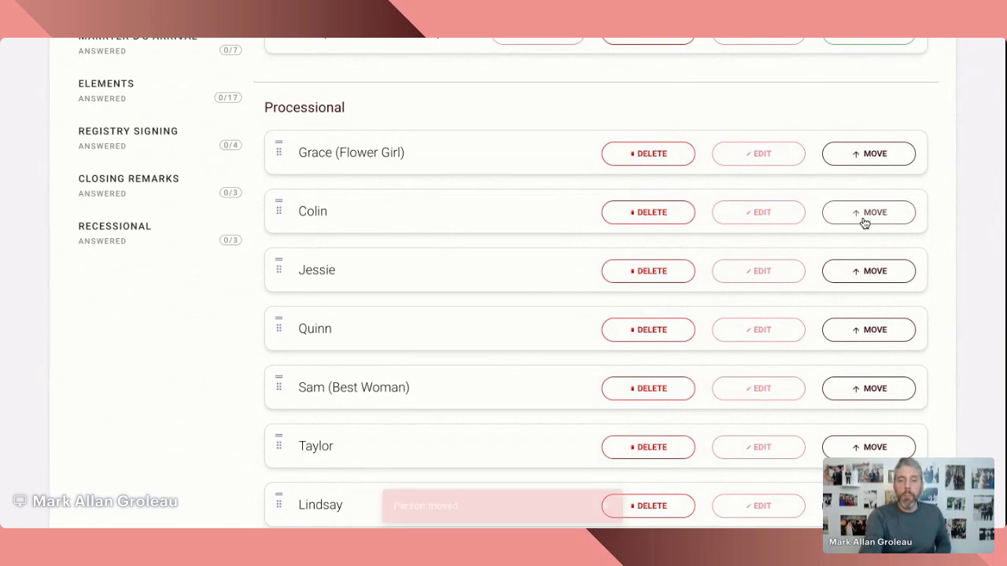
left_click(866, 272)
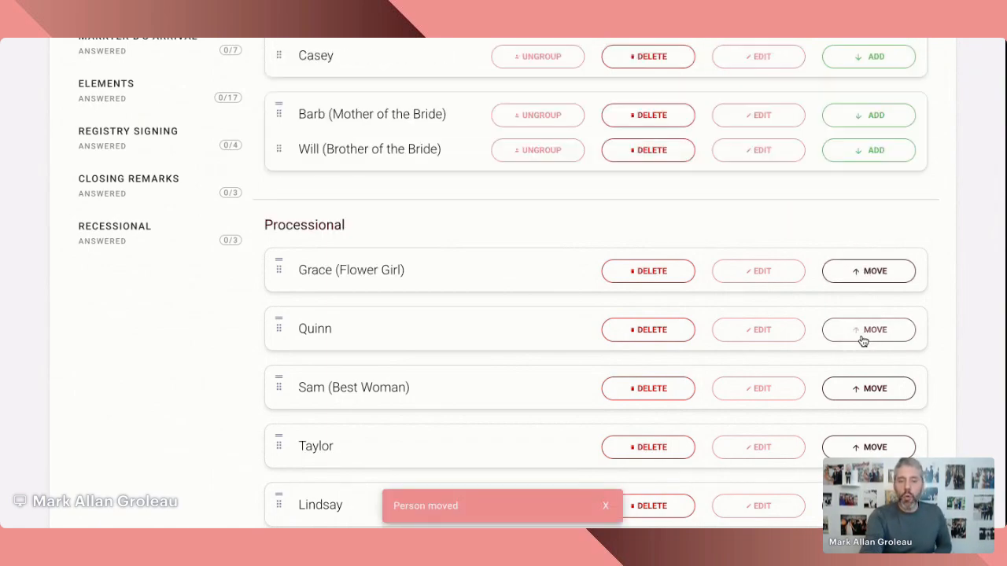
left_click(865, 333)
left_click(871, 393)
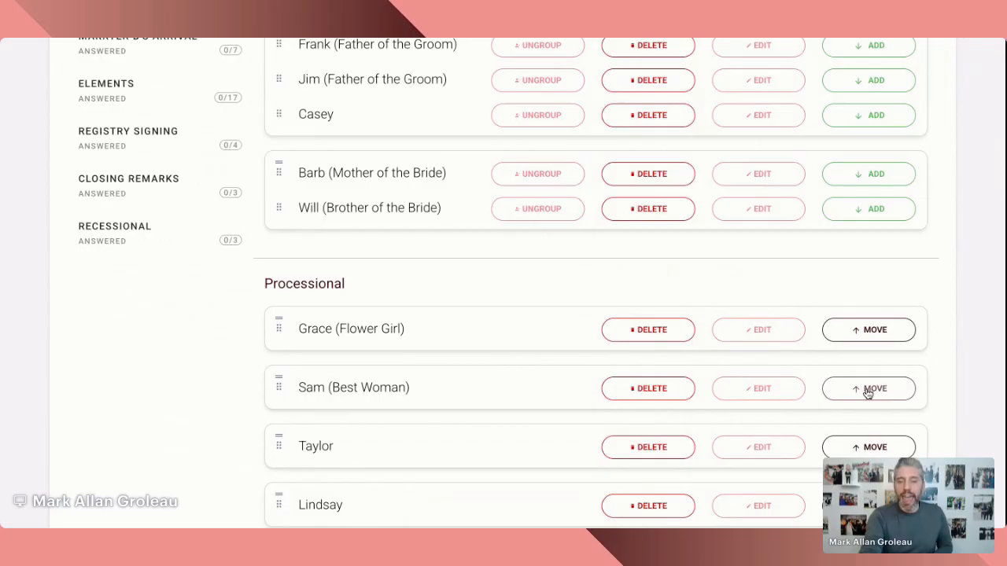
Place Marryer A's third-listed attendant ahead of the second in the Entering Before The Processional list.
scroll(468, 226, "up", 4)
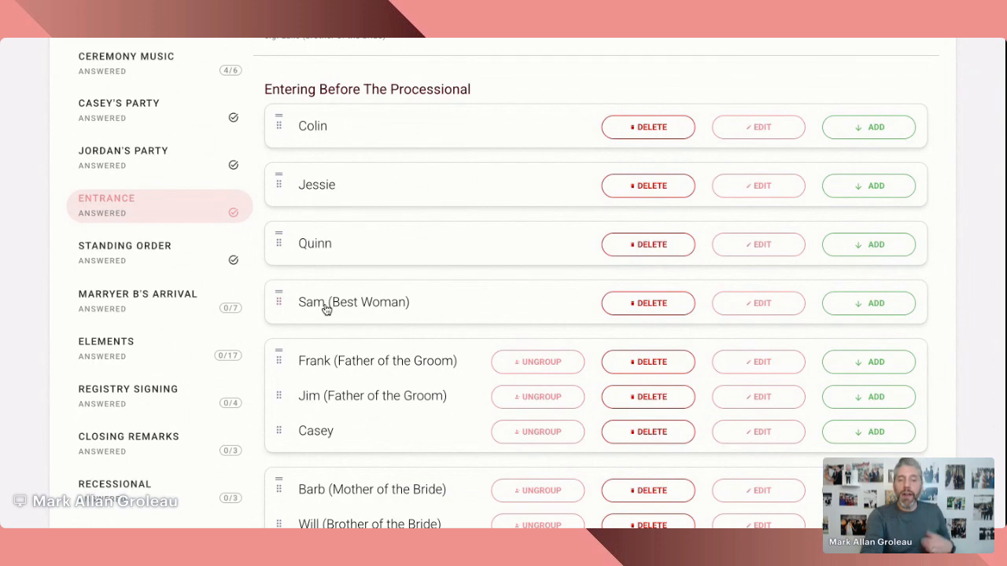
left_click_drag(326, 310, 332, 166)
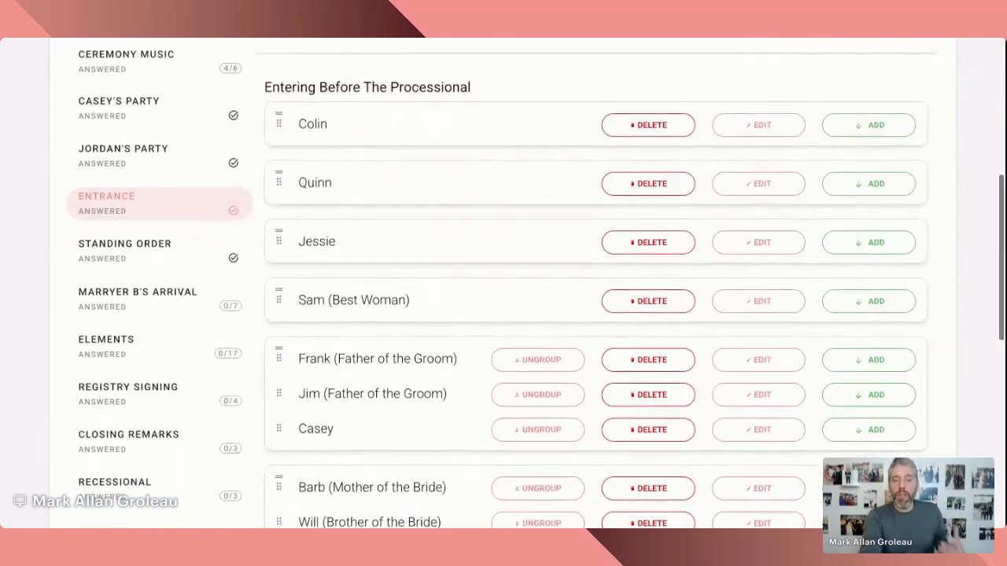
scroll(244, 42, "up", 1)
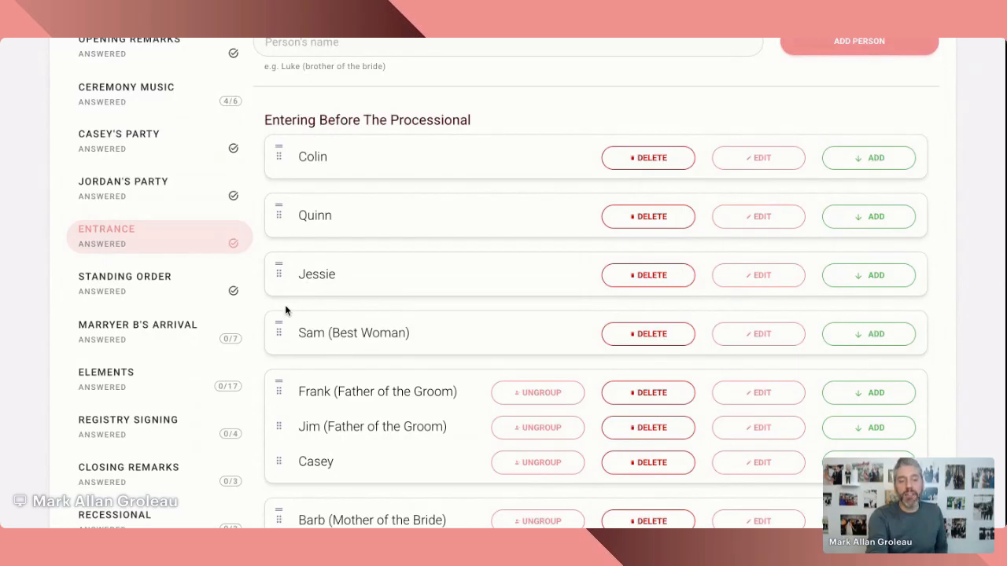
Ungroup the Best Woman from the attendant she is paired with and place her first in the Entering Before The Processional list.
left_click_drag(420, 344, 423, 344)
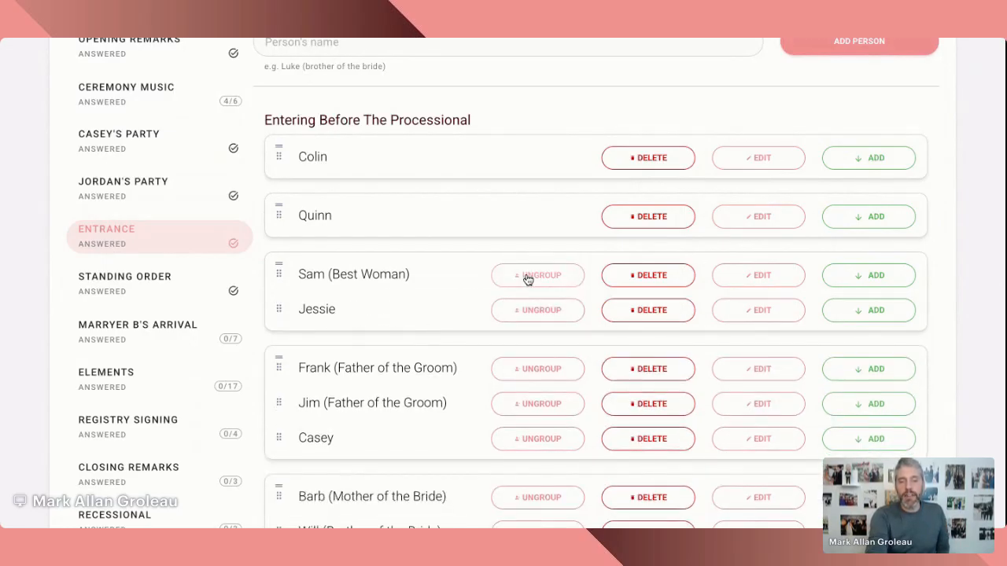
left_click(528, 279)
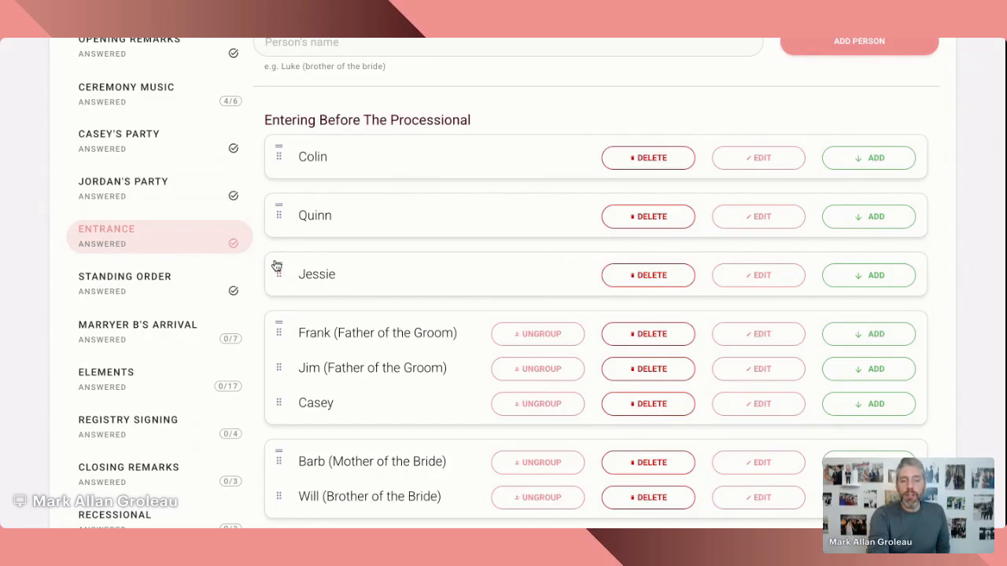
scroll(285, 295, "down", 3)
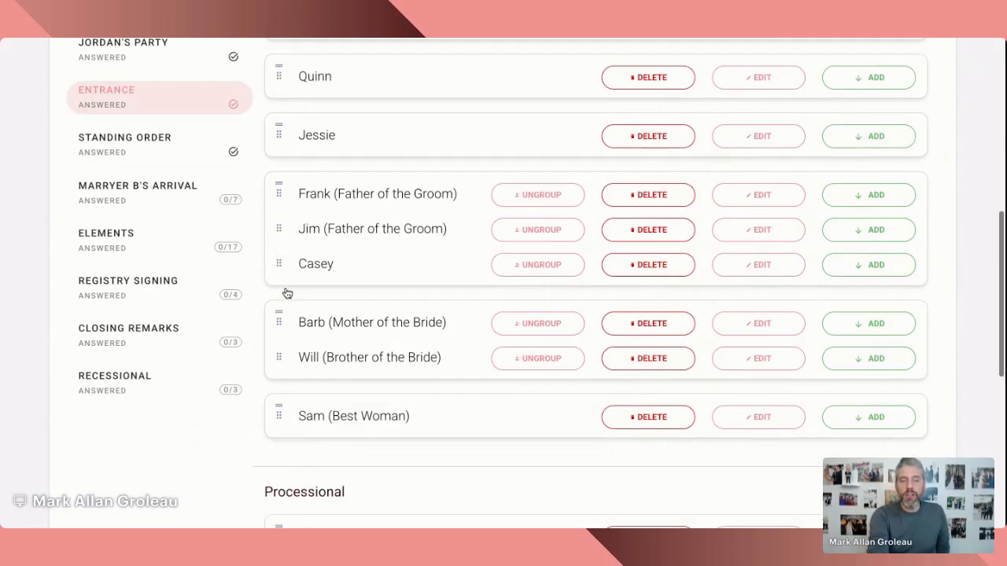
left_click_drag(279, 354, 279, 77)
scroll(278, 355, "up", 3)
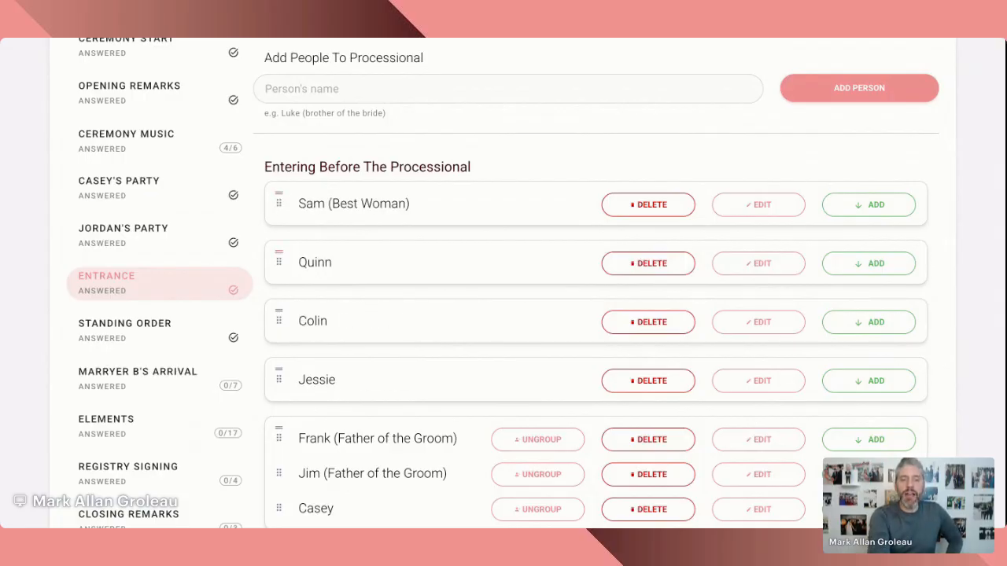
Reorder the attendants so the one listed third enters directly behind the Best Woman, before the processional.
left_click_drag(278, 320, 279, 203)
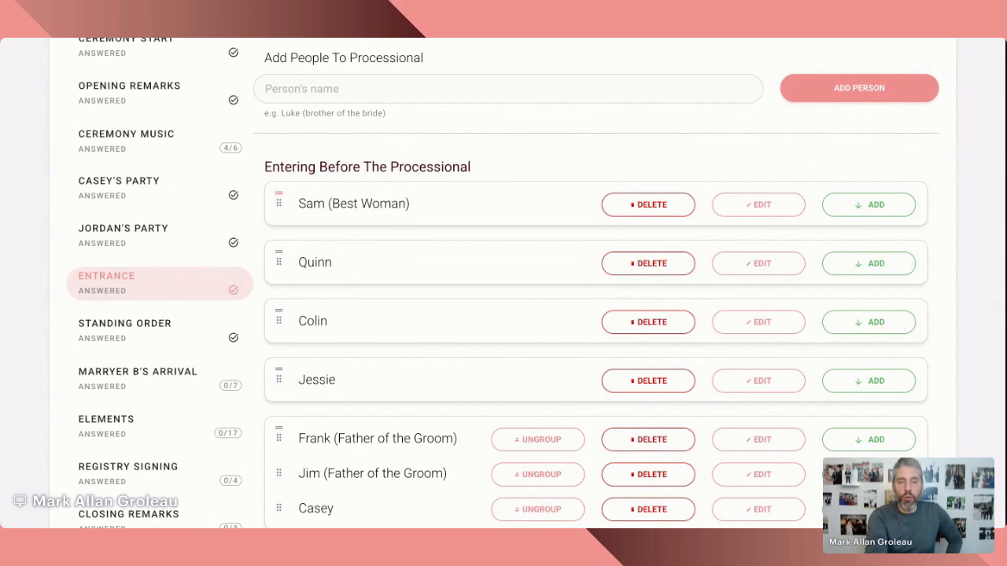
left_click(280, 311)
scroll(285, 310, "up", 1)
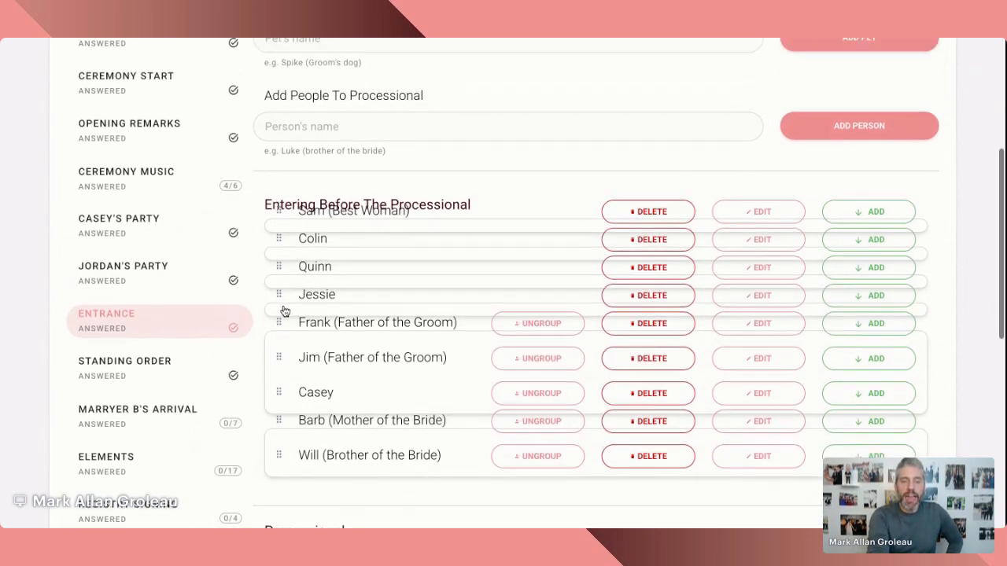
scroll(313, 306, "down", 1)
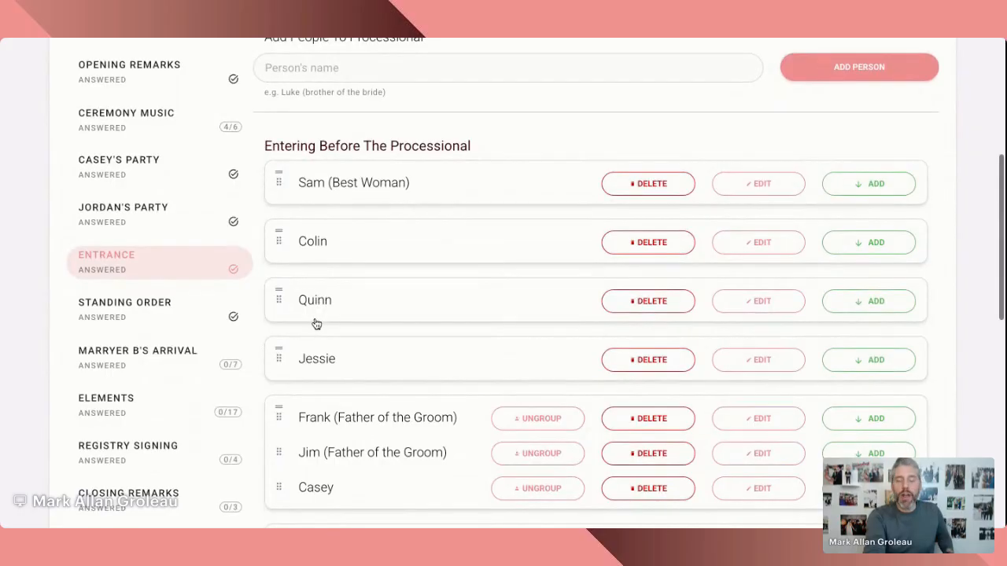
Shift the attendant listed right behind the Flower Girl to directly ahead of the Man of Honour in the Processional list.
scroll(315, 324, "down", 5)
scroll(315, 323, "up", 2)
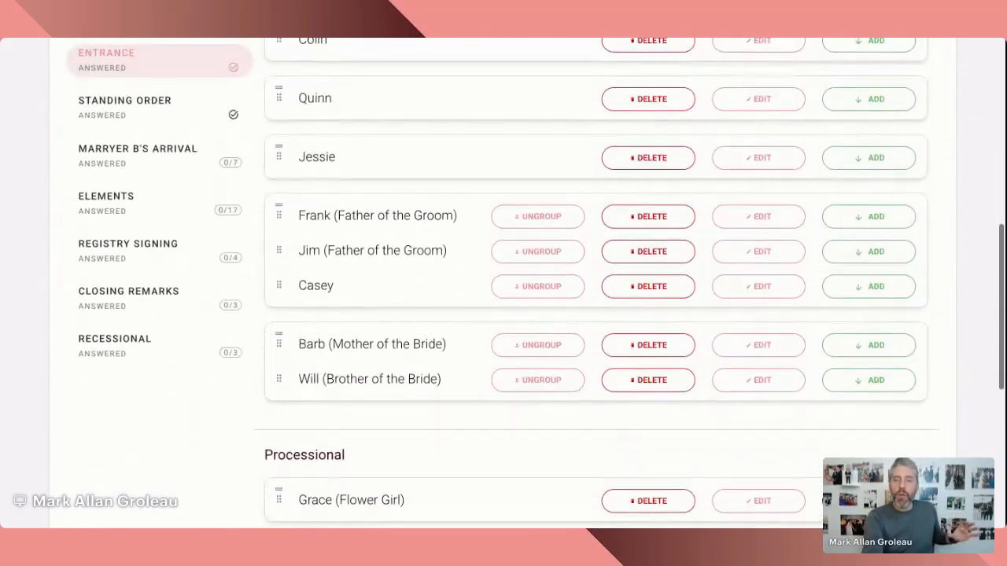
scroll(315, 323, "down", 5)
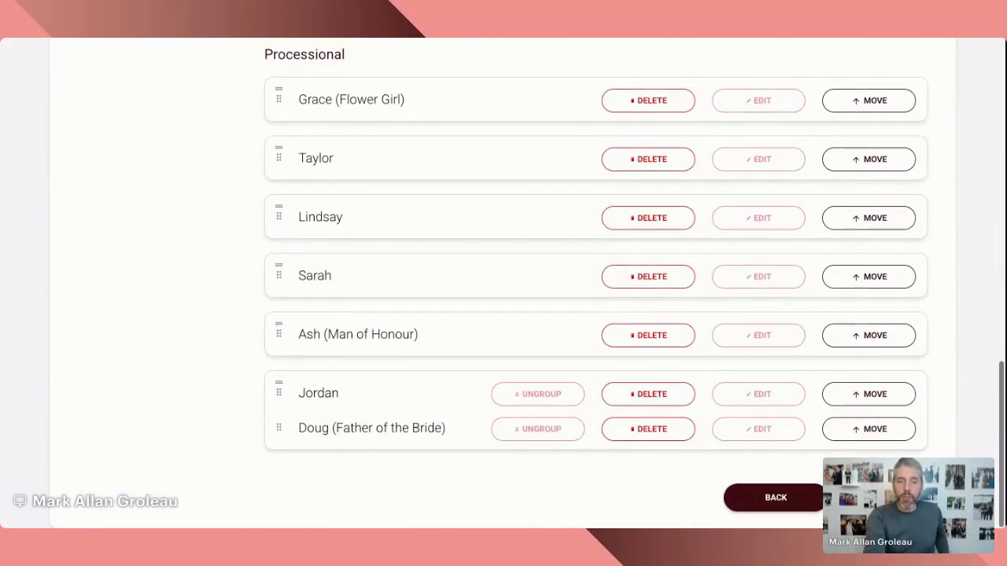
left_click_drag(280, 149, 279, 269)
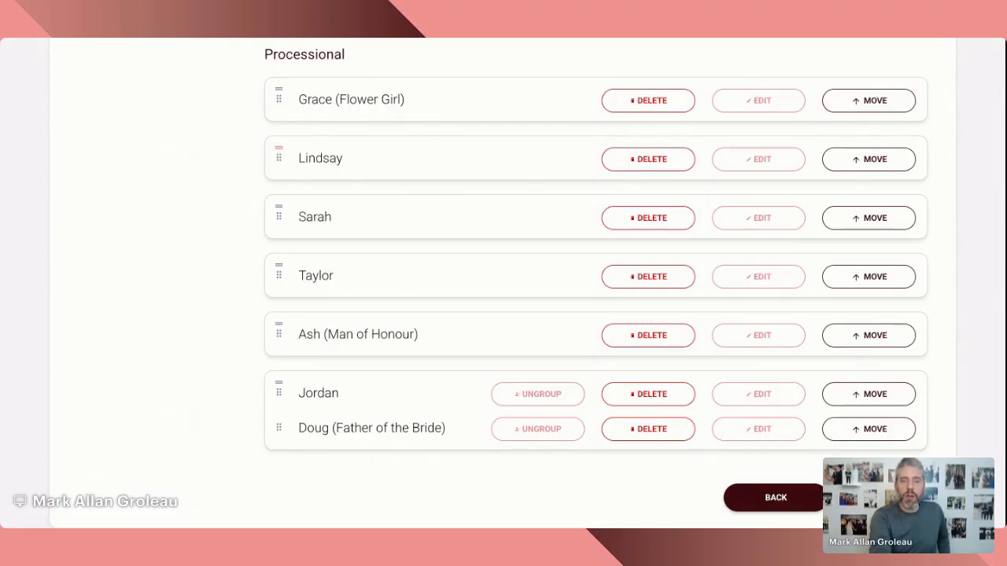
scroll(339, 289, "down", 1)
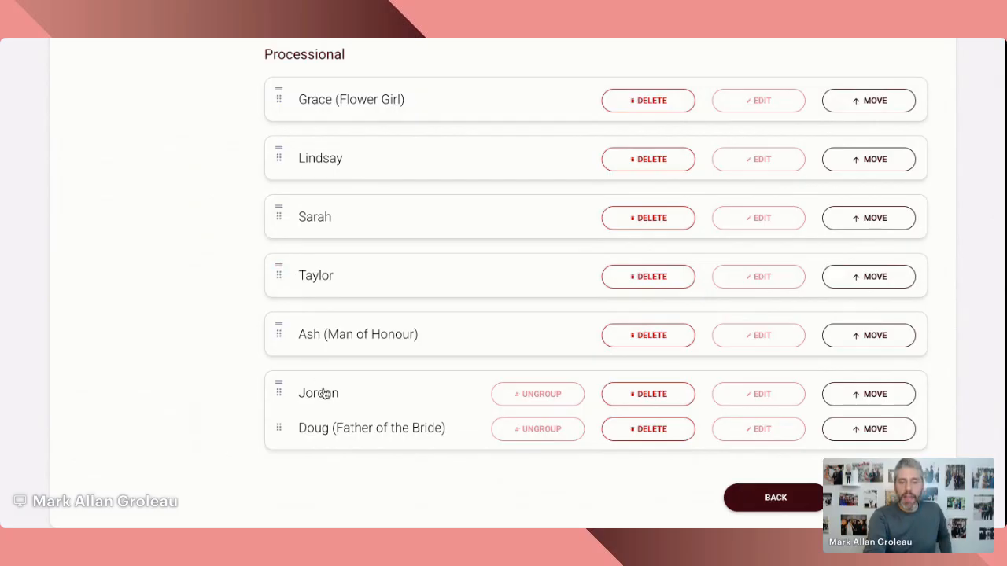
scroll(362, 417, "down", 1)
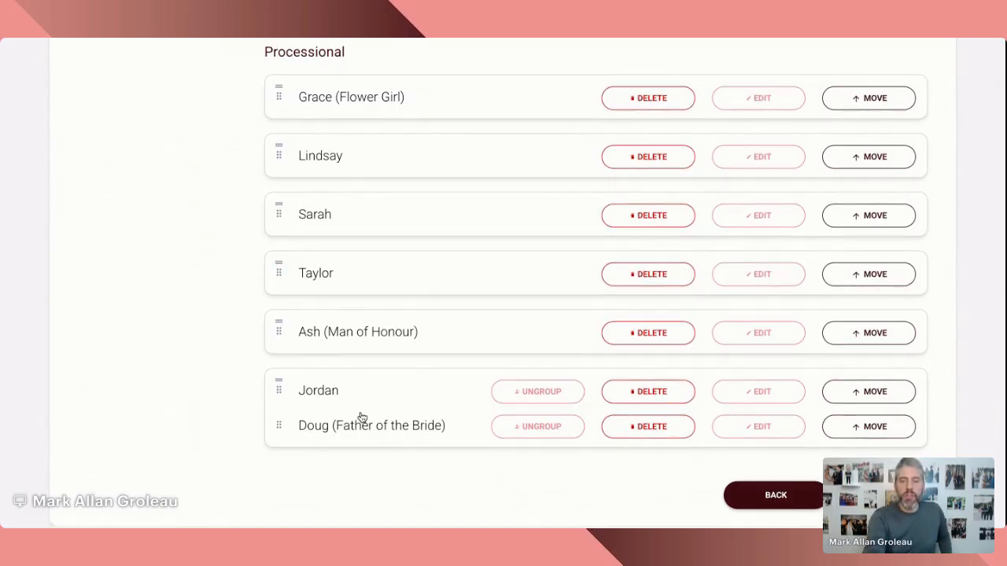
Check the final order of both entrance lists and continue to the Standing Order section.
scroll(362, 417, "up", 10)
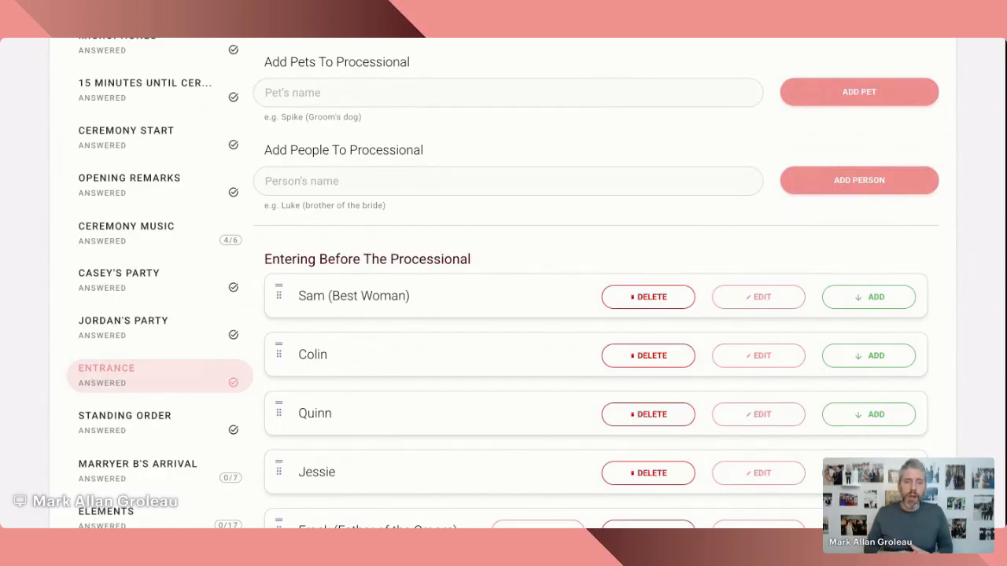
scroll(598, 314, "down", 2)
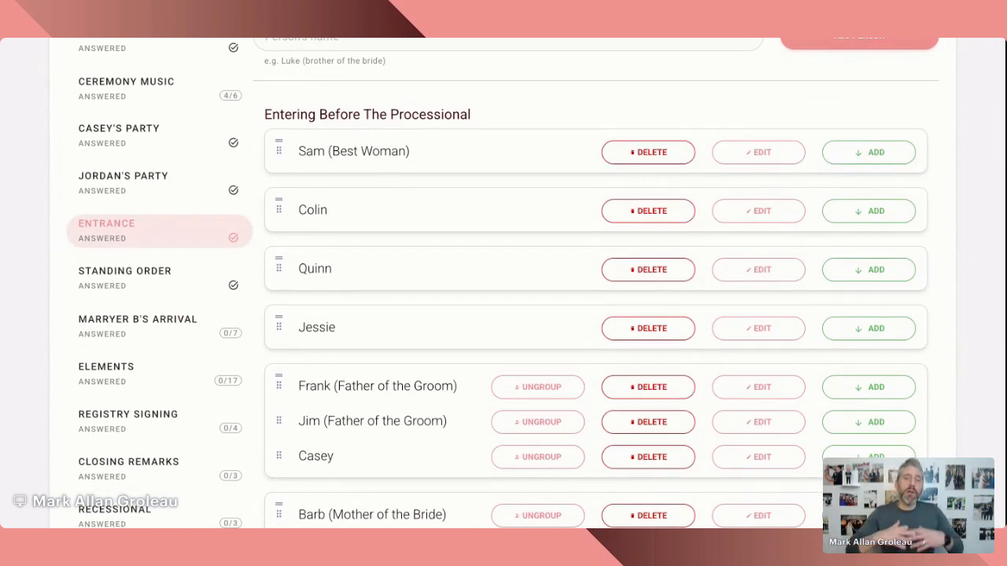
scroll(569, 319, "down", 2)
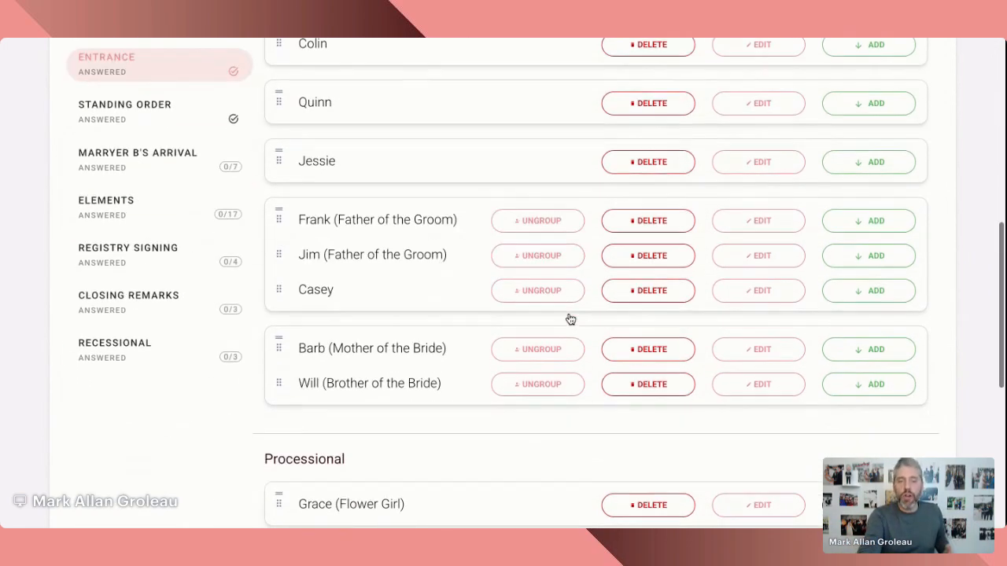
scroll(570, 319, "down", 3)
scroll(570, 320, "down", 3)
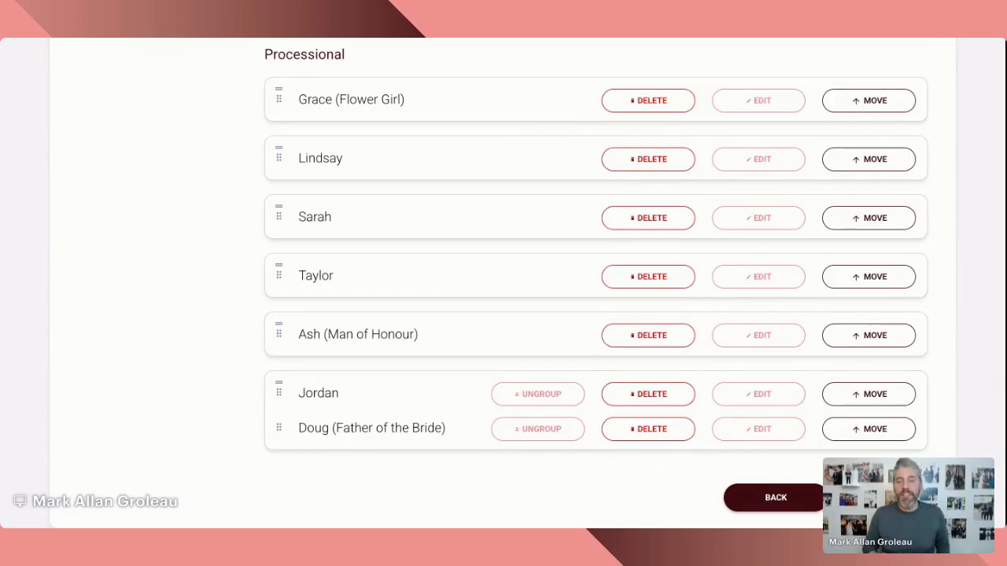
left_click(875, 498)
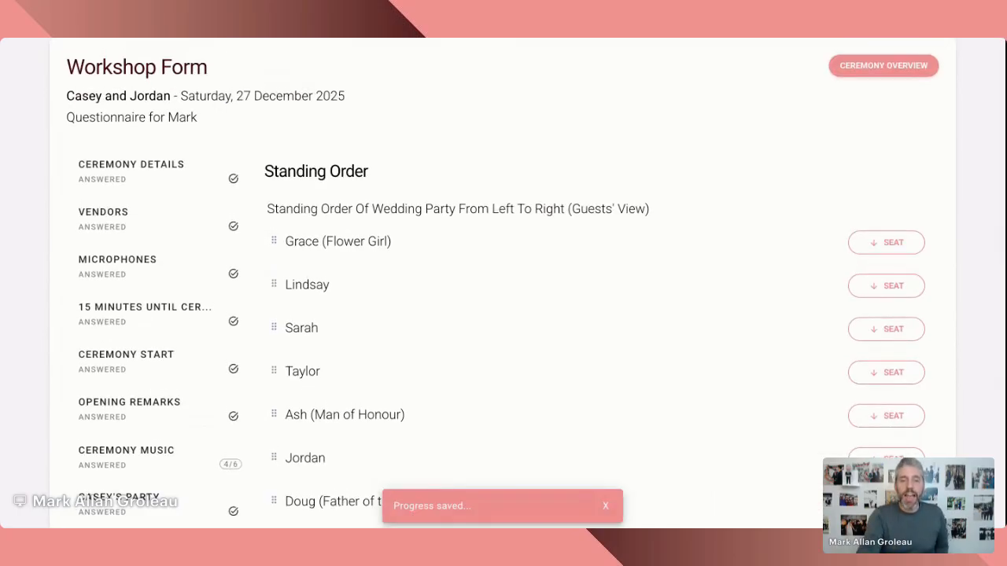
scroll(535, 283, "down", 2)
scroll(535, 284, "up", 2)
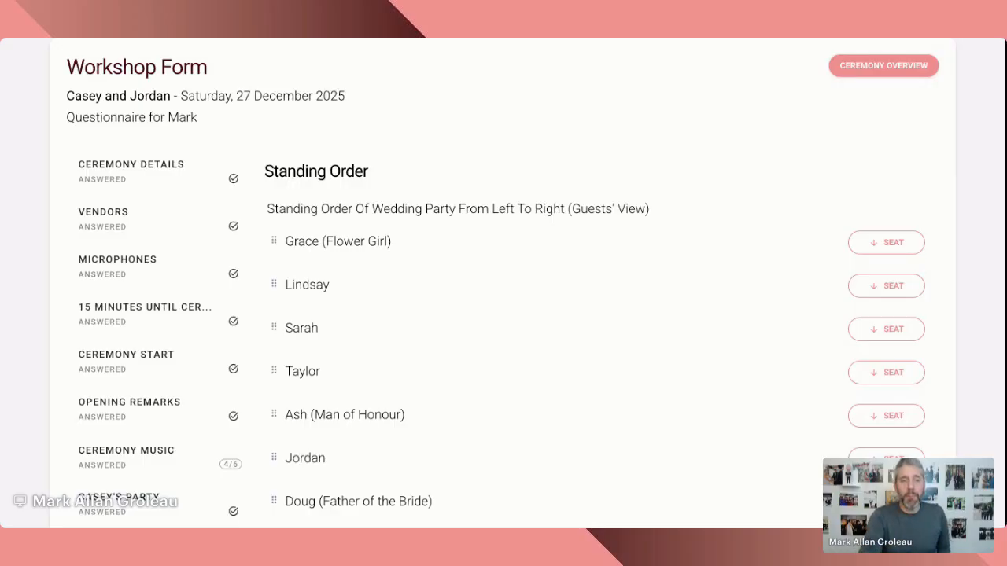
Move the Flower Girl out of the wedding party's standing order so she is seated after entering.
scroll(503, 314, "down", 1)
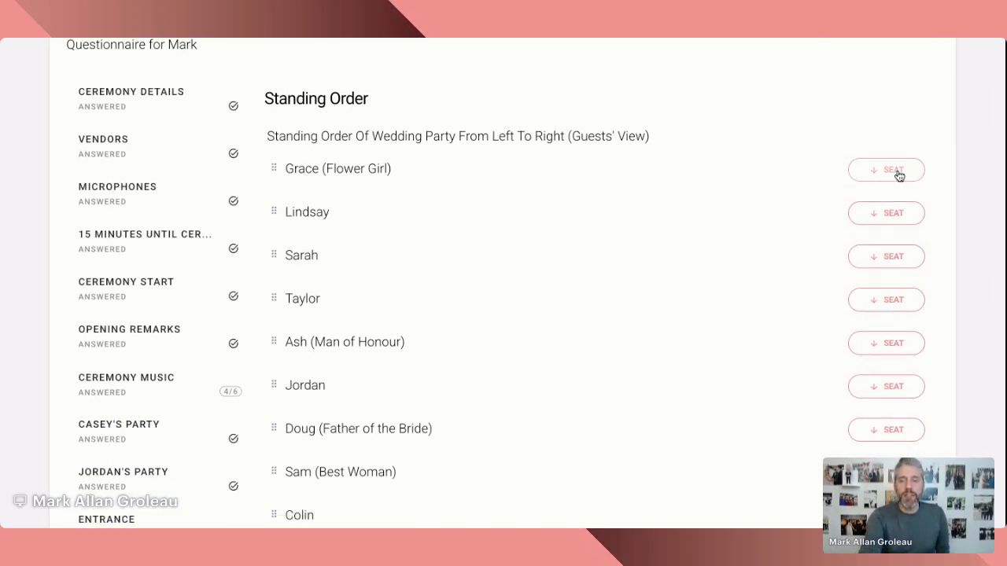
scroll(873, 189, "down", 1)
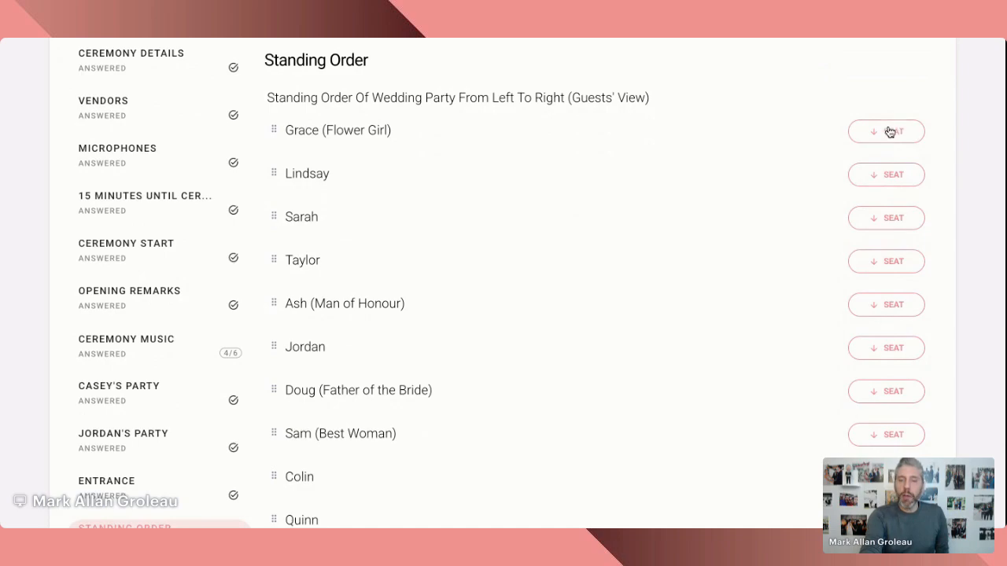
scroll(869, 271, "down", 2)
scroll(869, 286, "up", 4)
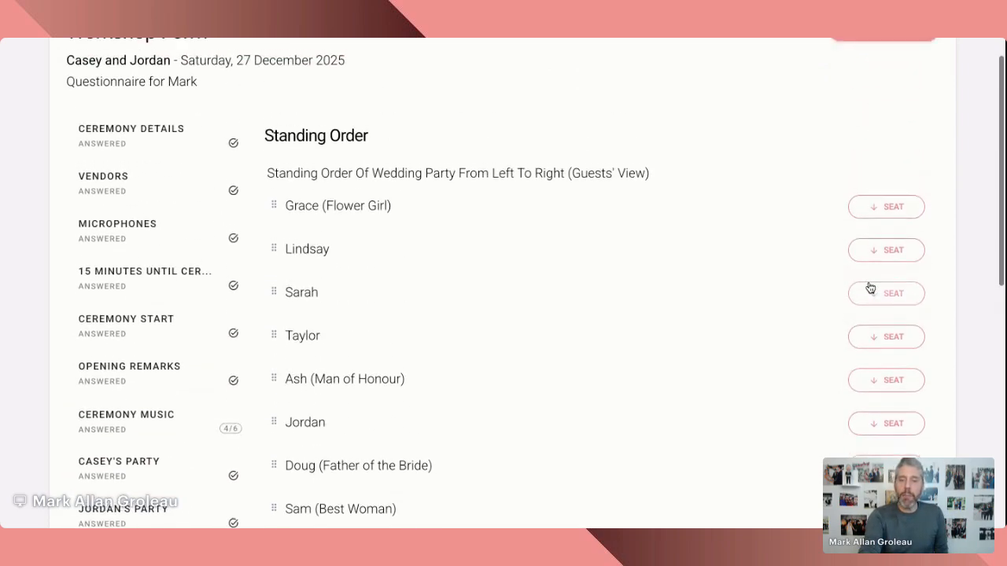
left_click(883, 182)
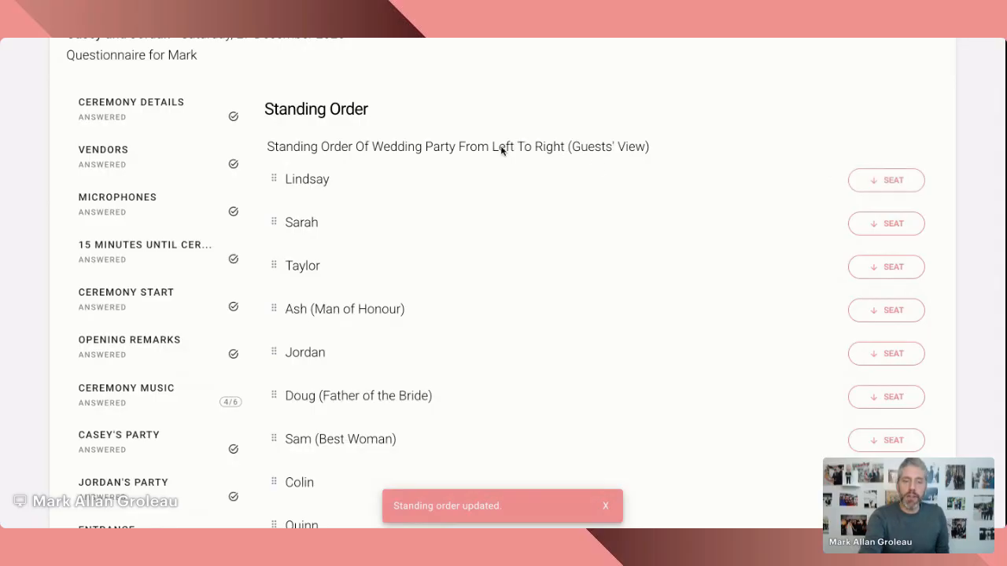
Move the Father of the Bride from the standing order to the Entering But Seated list.
scroll(306, 197, "down", 1)
scroll(305, 197, "down", 1)
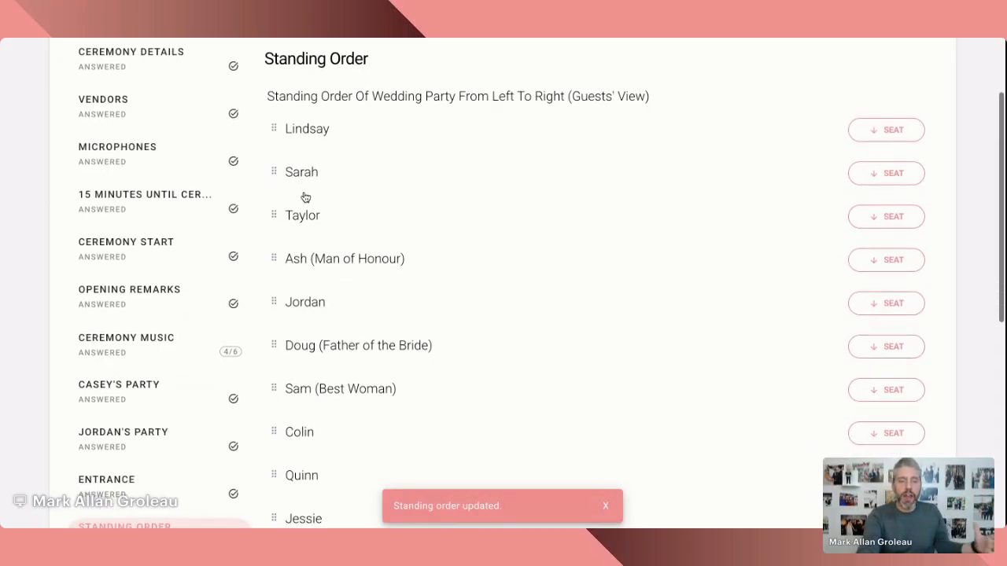
scroll(326, 263, "down", 1)
scroll(326, 263, "down", 2)
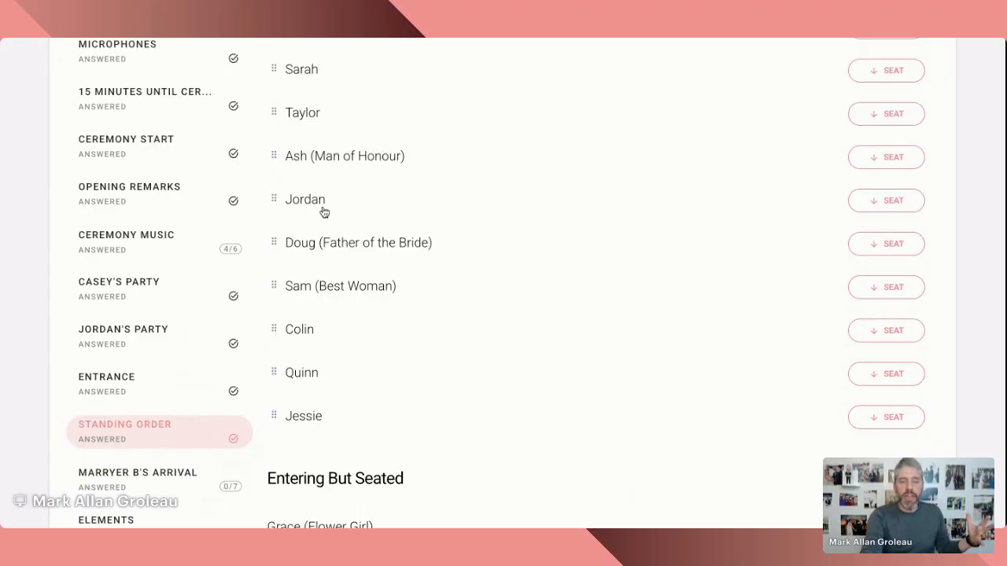
left_click(895, 246)
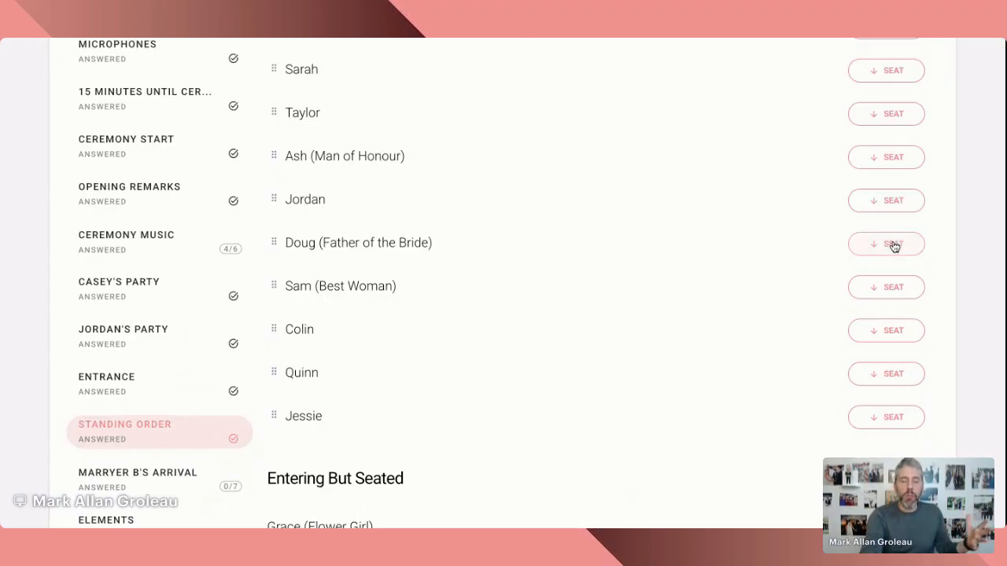
Move the marryer listed just above the Mother of the Bride from Entering But Seated into the standing order.
scroll(588, 252, "down", 1)
scroll(589, 252, "down", 1)
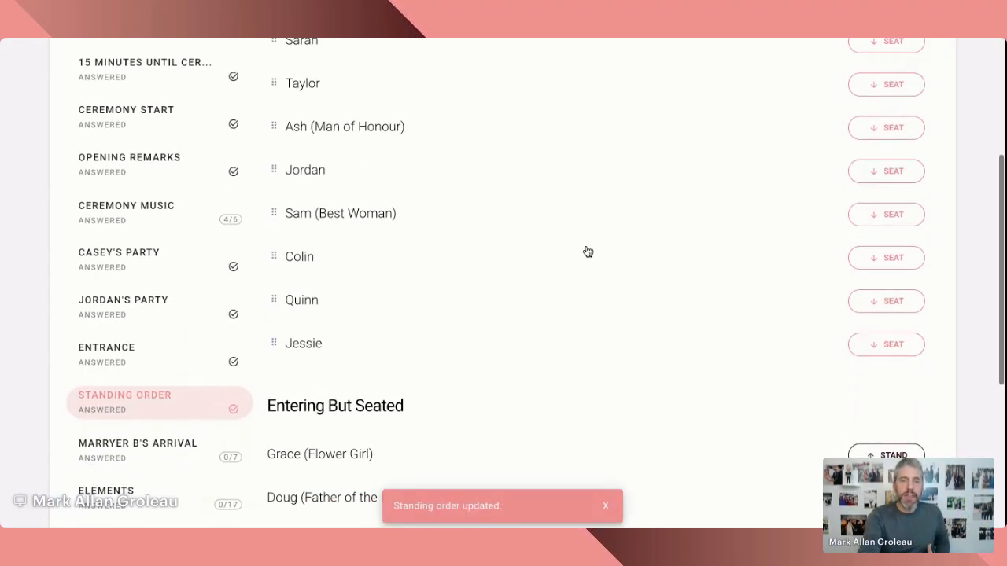
scroll(586, 252, "down", 1)
scroll(315, 190, "down", 5)
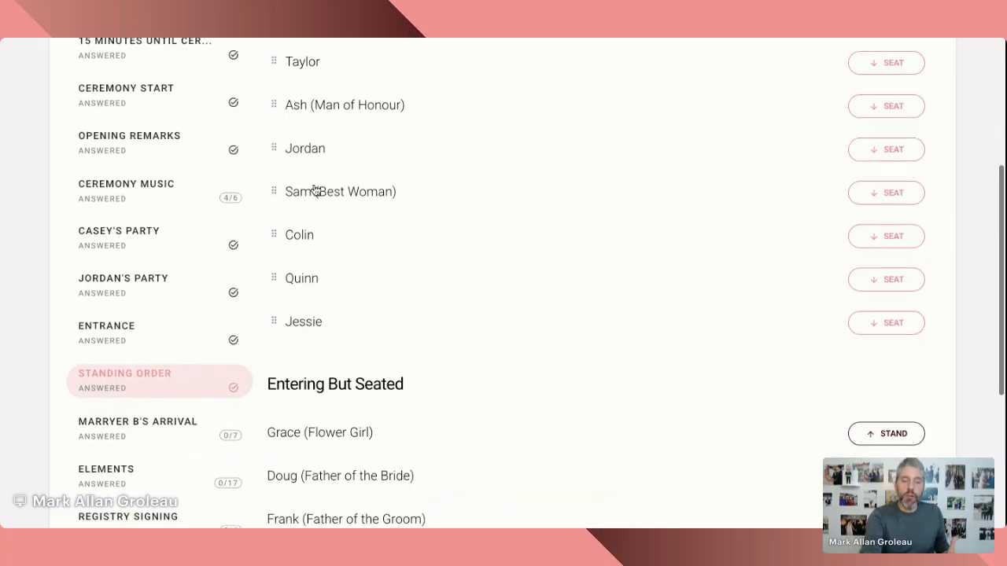
scroll(315, 191, "down", 2)
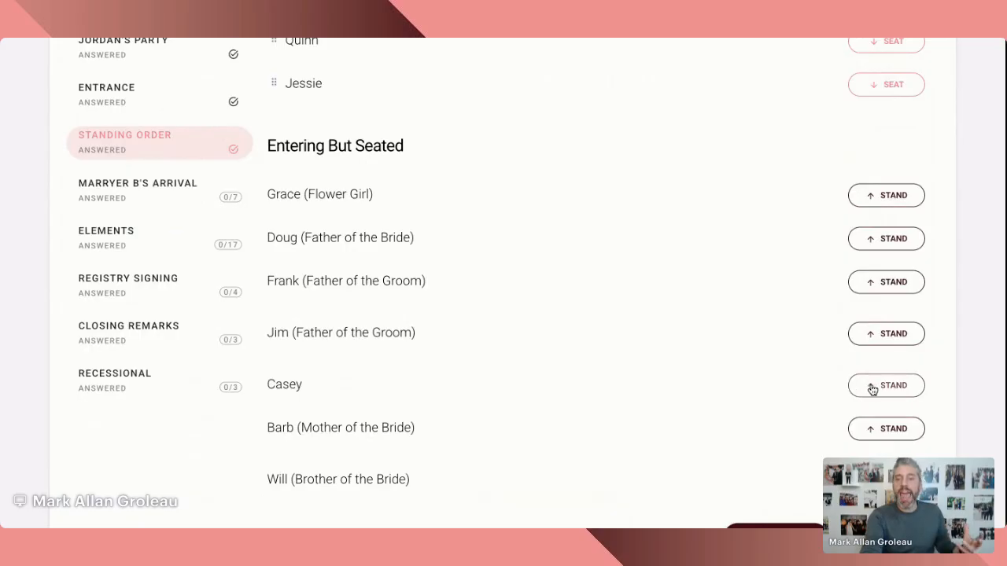
left_click(873, 386)
Place the newly added marryer directly before the Best Woman in the standing order, beside the other marryer.
scroll(665, 183, "up", 4)
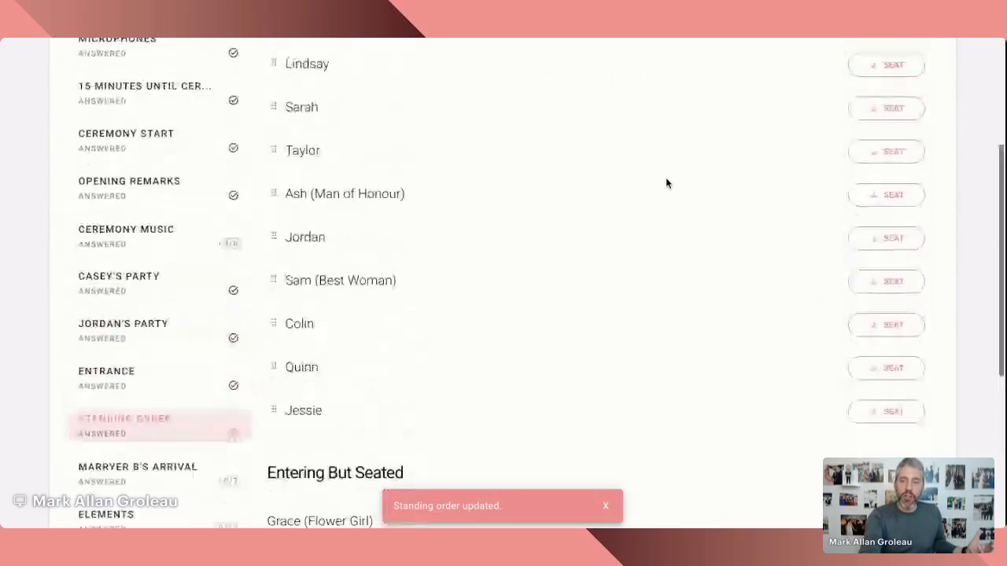
scroll(760, 288, "down", 1)
scroll(759, 289, "up", 3)
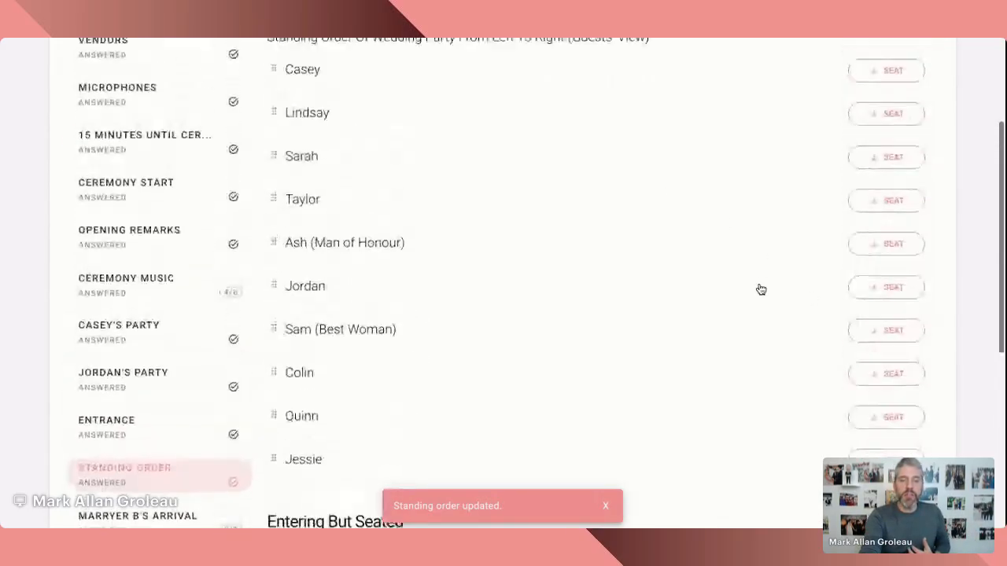
scroll(758, 288, "down", 2)
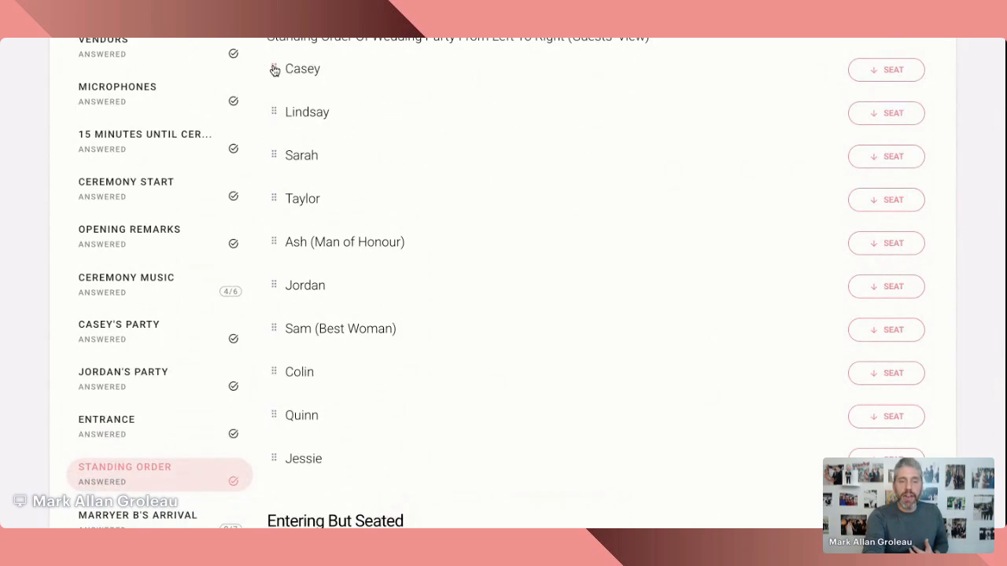
left_click_drag(275, 69, 277, 241)
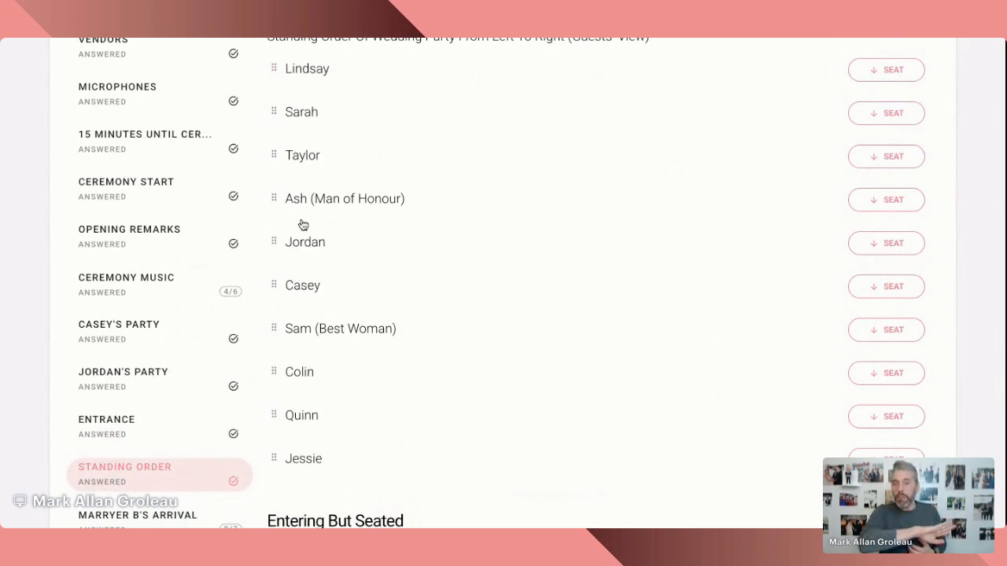
Review the standing and Entering But Seated lists and continue to the Marryer B's Arrival section.
scroll(285, 257, "down", 1)
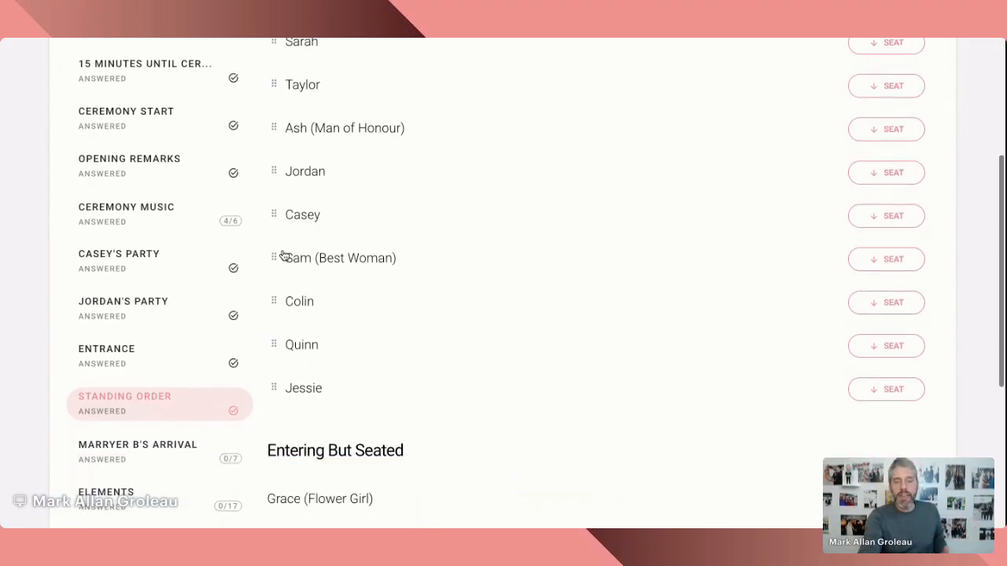
scroll(343, 406, "down", 1)
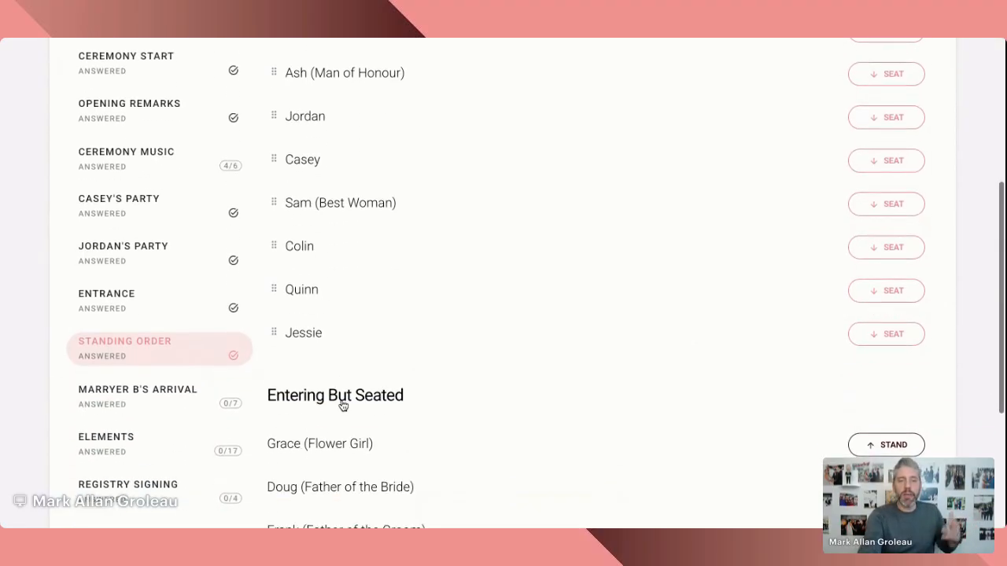
scroll(342, 405, "up", 2)
scroll(342, 405, "down", 4)
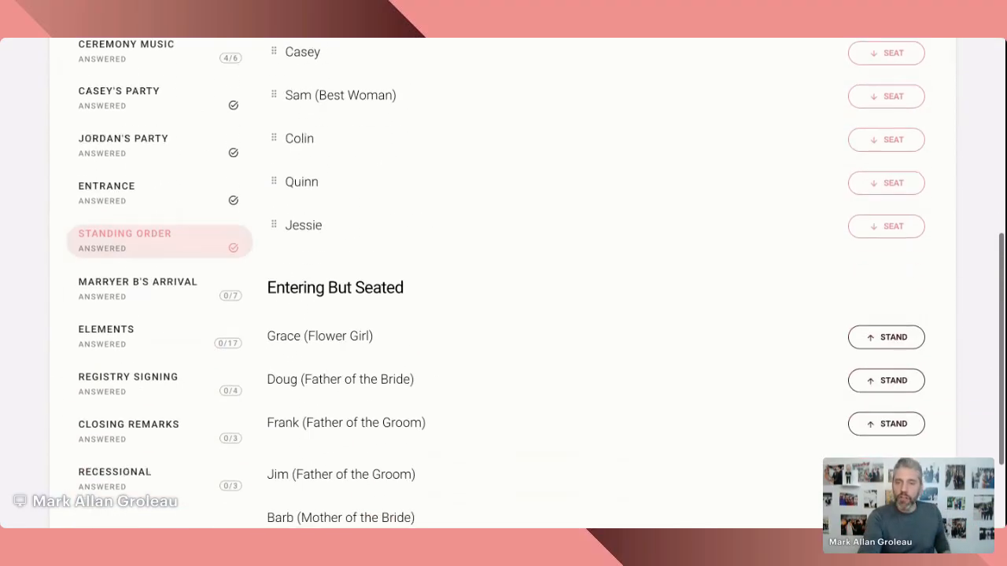
scroll(488, 283, "down", 2)
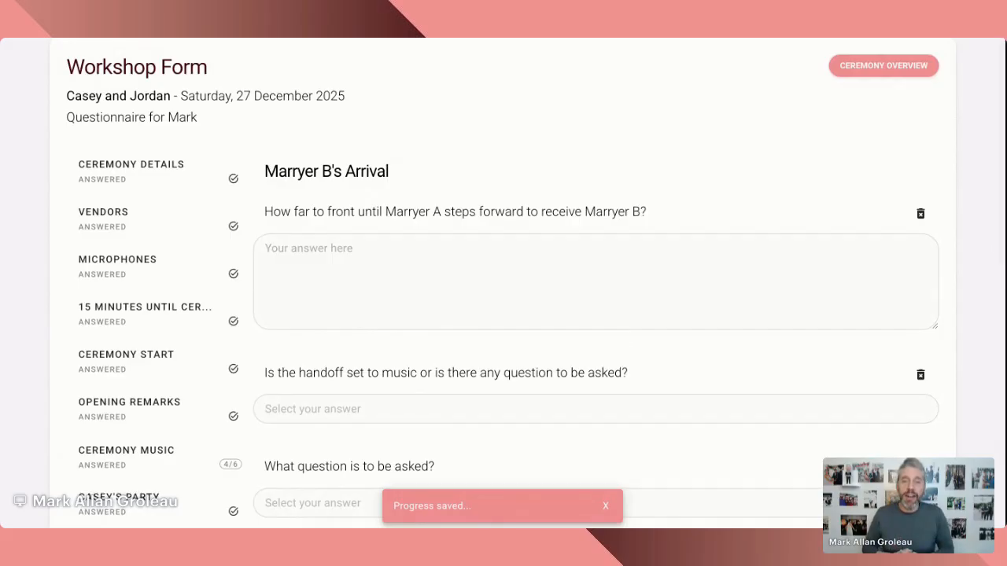
Answer "front row" for how far to the front Marryer A steps forward to receive Marryer B.
scroll(550, 315, "down", 1)
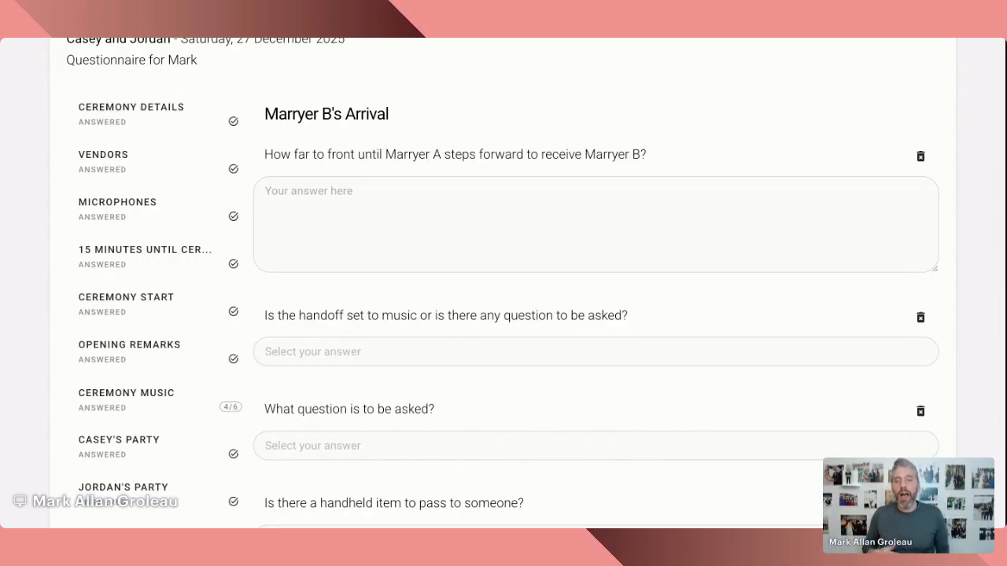
scroll(367, 195, "down", 1)
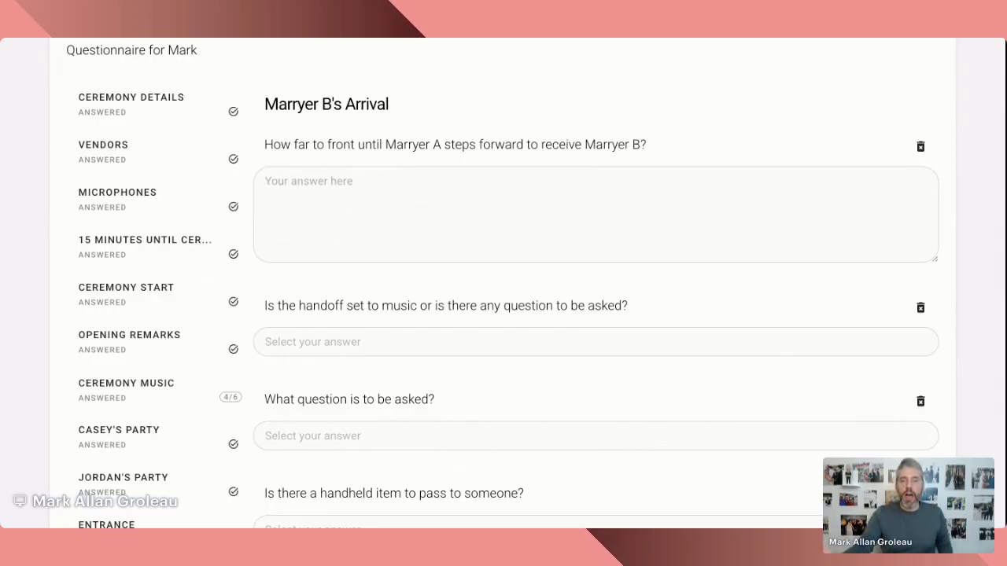
type("front row")
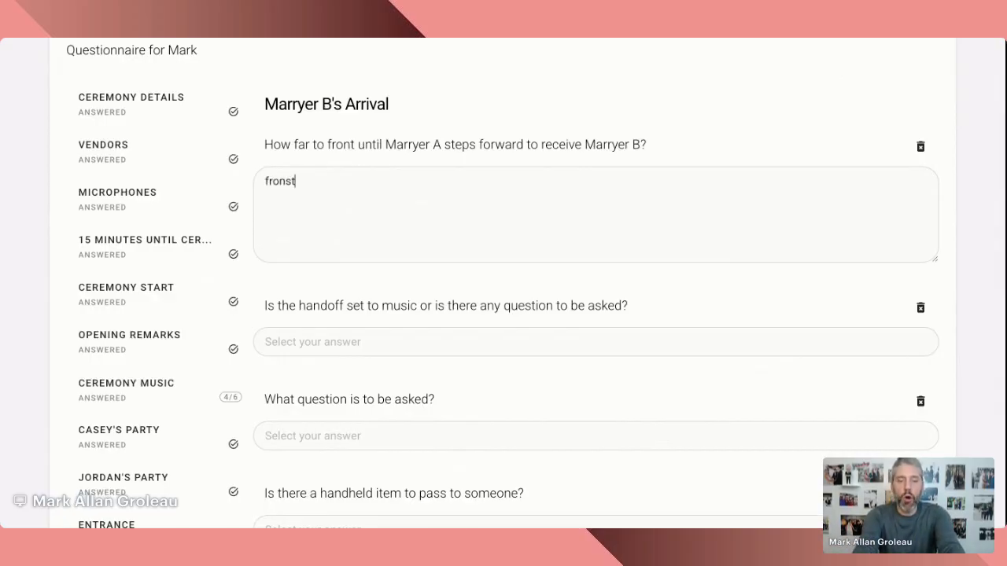
key("ctrl+a")
Set the handoff to Question and choose "[Escort name...], do you stand here in support of [Marryer B]'s marriage to [Marryer A] today?".
scroll(330, 214, "down", 1)
left_click(330, 233)
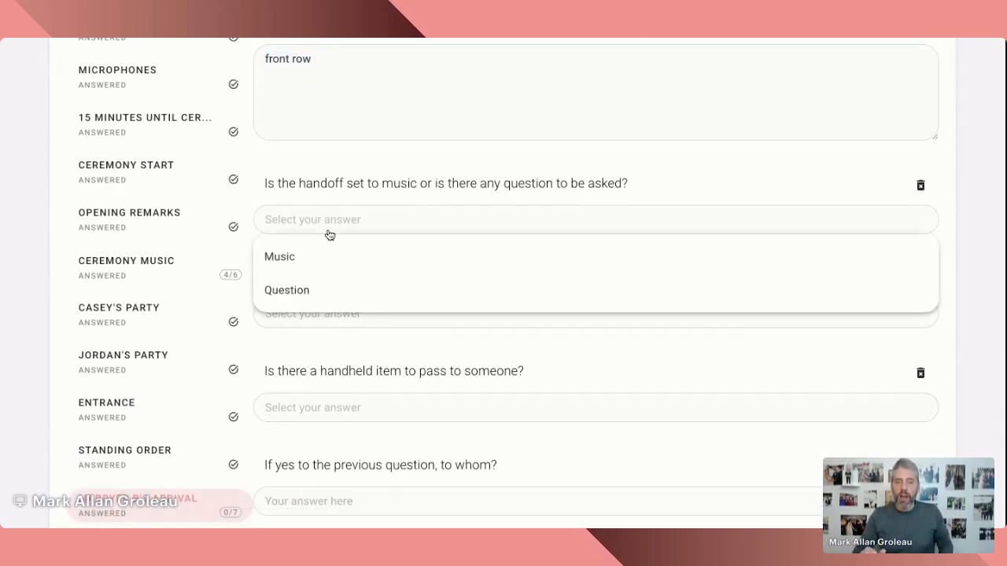
left_click(304, 296)
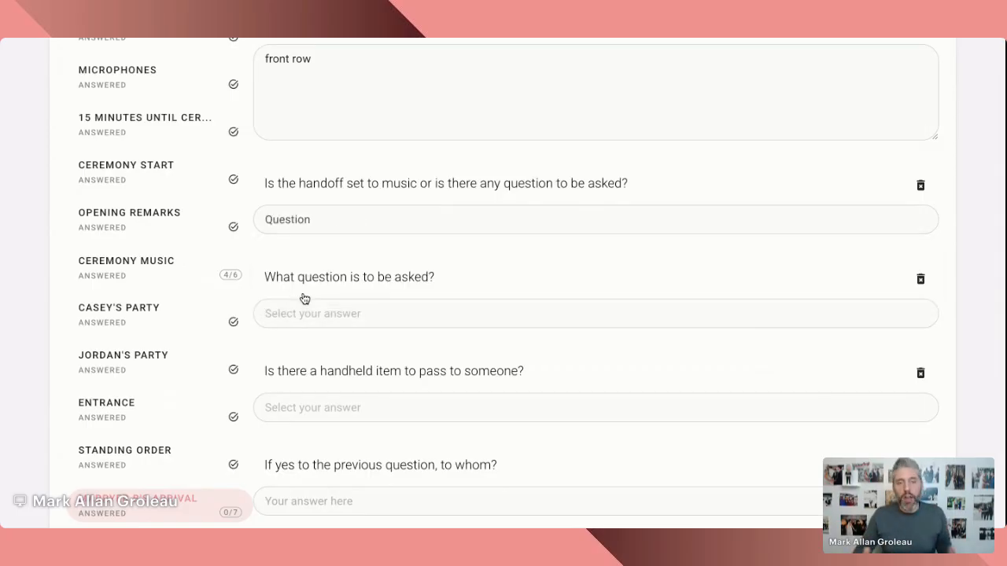
scroll(343, 288, "down", 1)
left_click(341, 290)
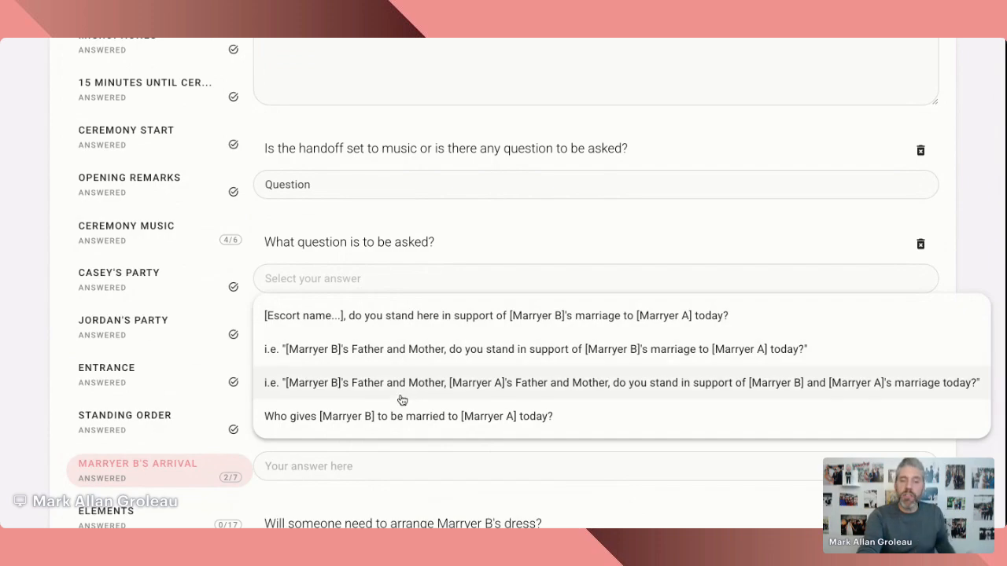
left_click(418, 316)
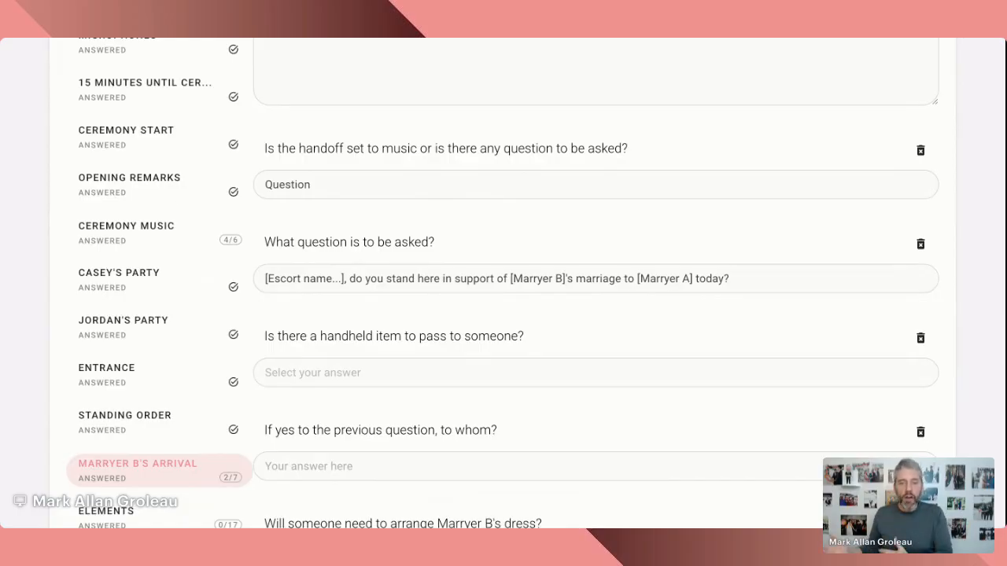
Answer Yes to passing a handheld item to someone and enter the Man of Honour's first name as the recipient.
scroll(501, 237, "down", 1)
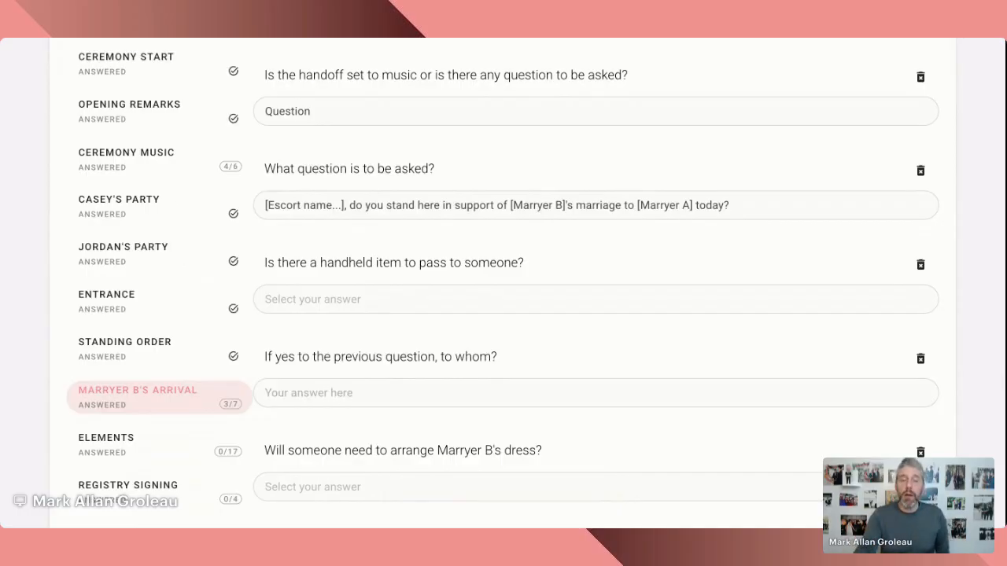
scroll(369, 254, "down", 1)
left_click(353, 265)
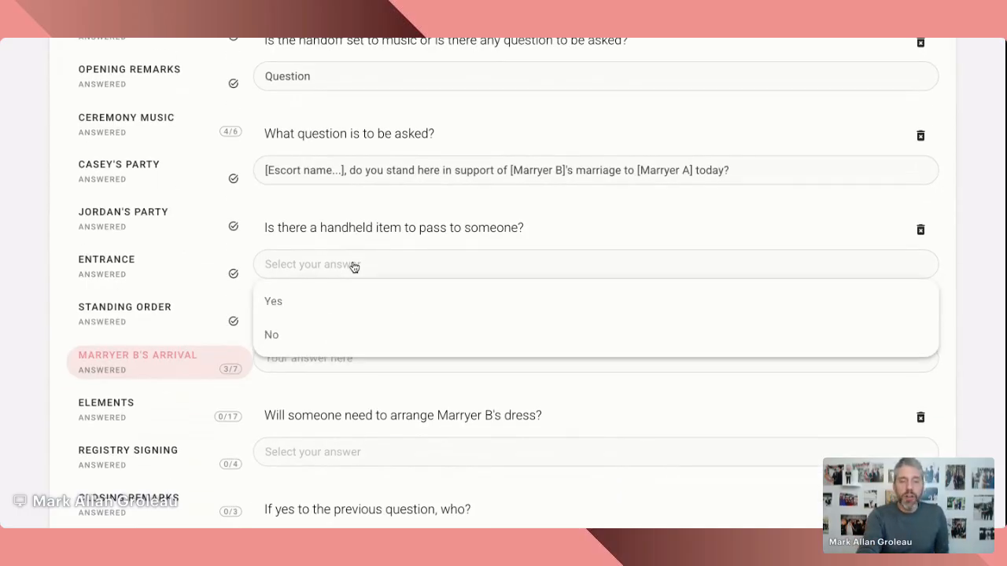
left_click(317, 303)
scroll(401, 293, "down", 1)
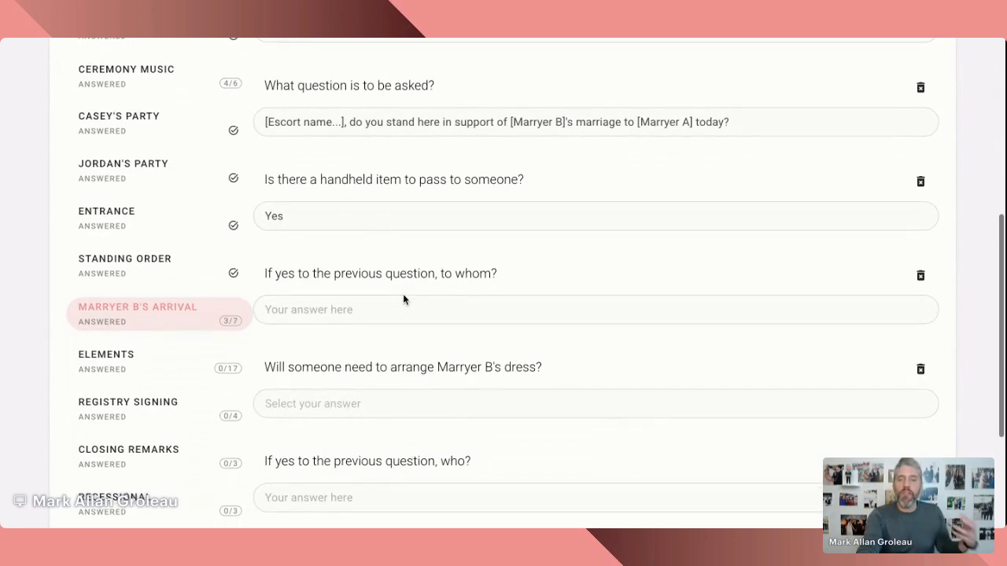
scroll(402, 299, "down", 2)
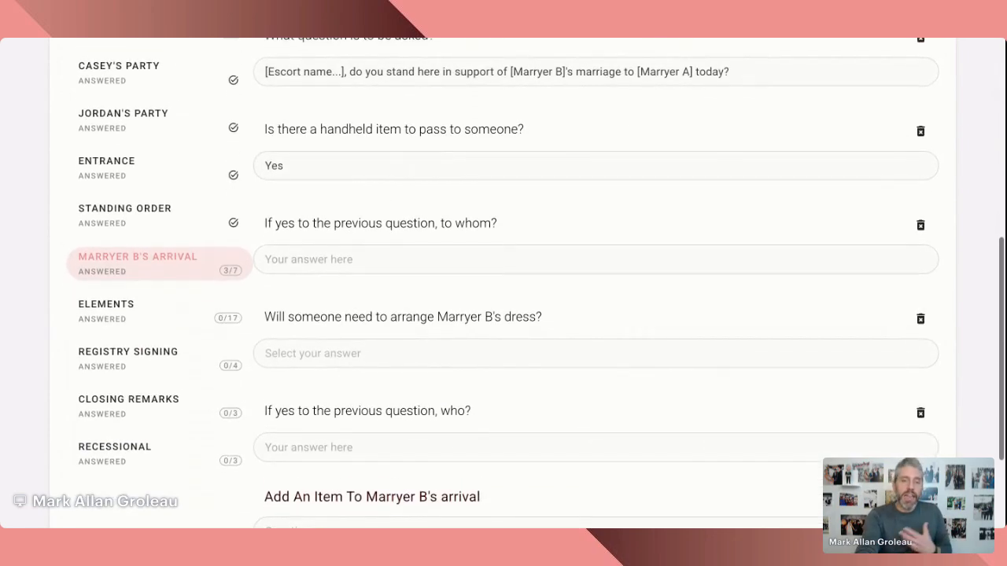
scroll(358, 273, "up", 1)
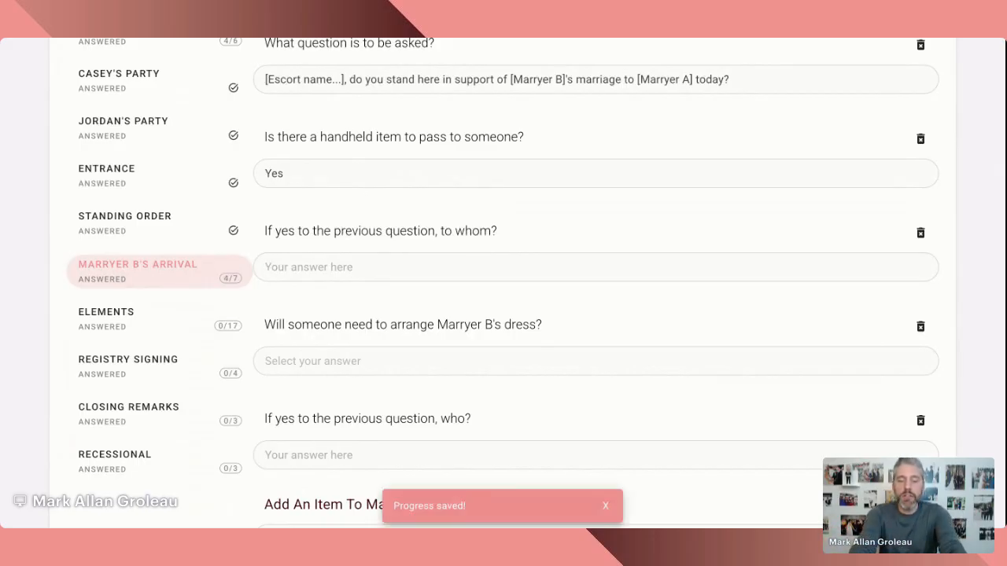
type("Ash")
Answer Yes to someone arranging Marryer B's dress and enter the Man of Honour's first name as that person.
scroll(364, 262, "down", 2)
left_click(391, 248)
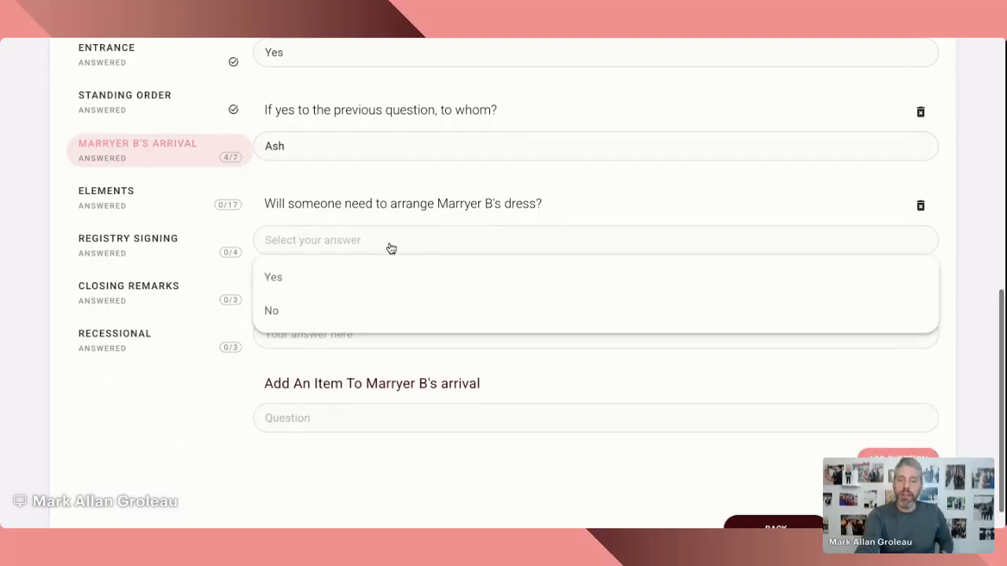
left_click(349, 280)
left_click(335, 336)
type("A")
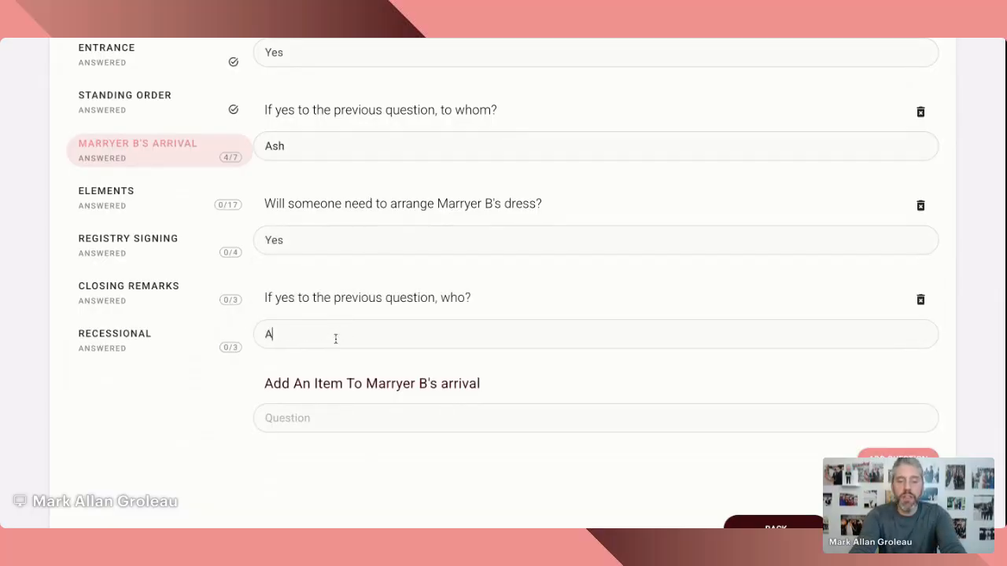
type("sh")
Continue to the Elements section and answer Yes to acknowledging a significant family member who has passed away.
scroll(456, 322, "down", 1)
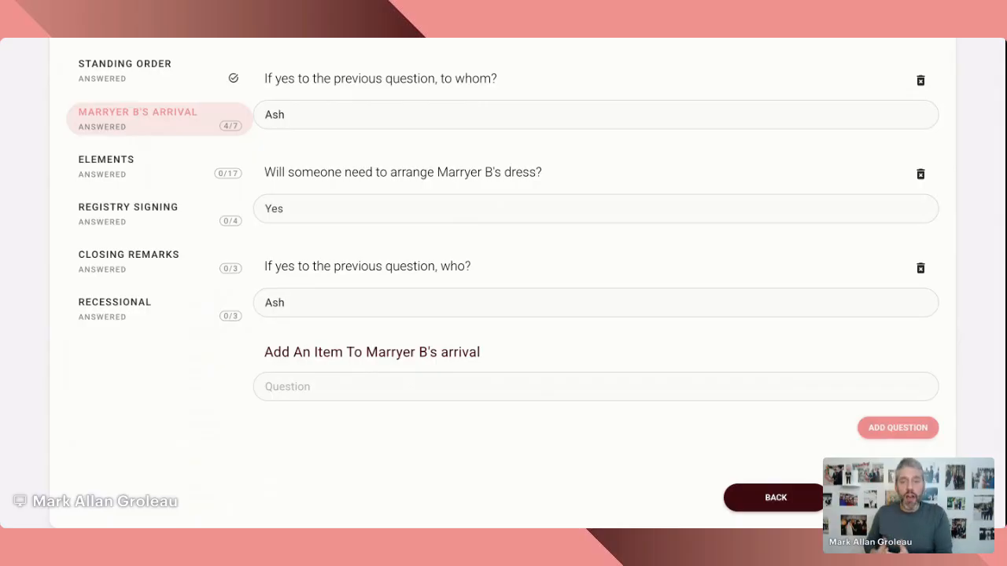
left_click(886, 498)
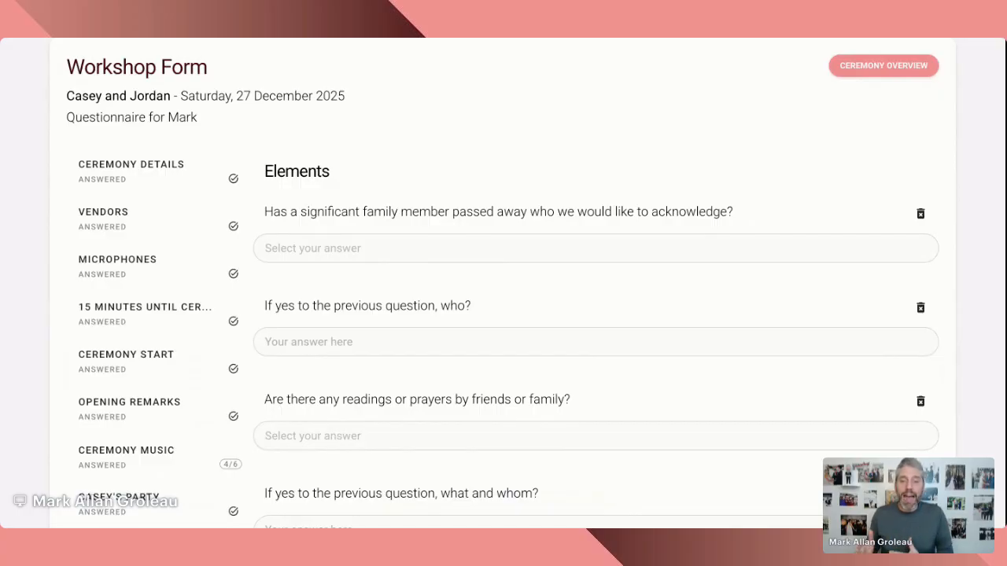
left_click(384, 248)
left_click(386, 293)
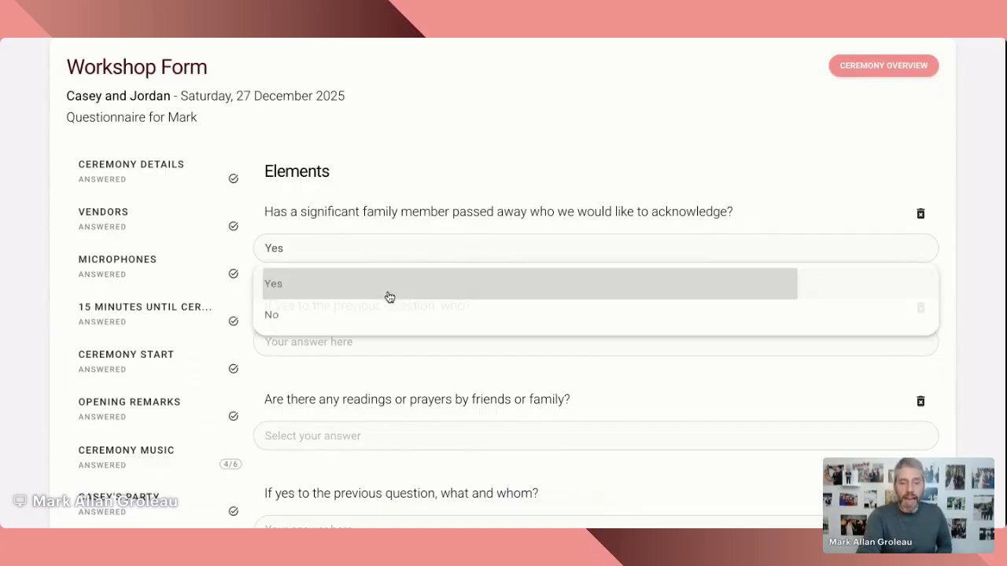
Enter the grandfather's name as the deceased family member to acknowledge.
left_click(381, 352)
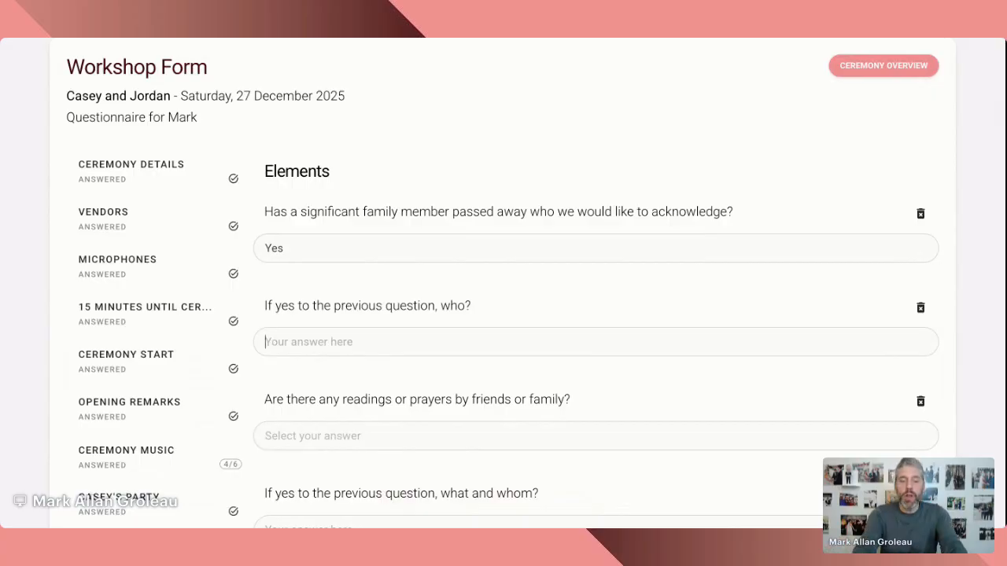
type("Gr")
scroll(346, 340, "down", 1)
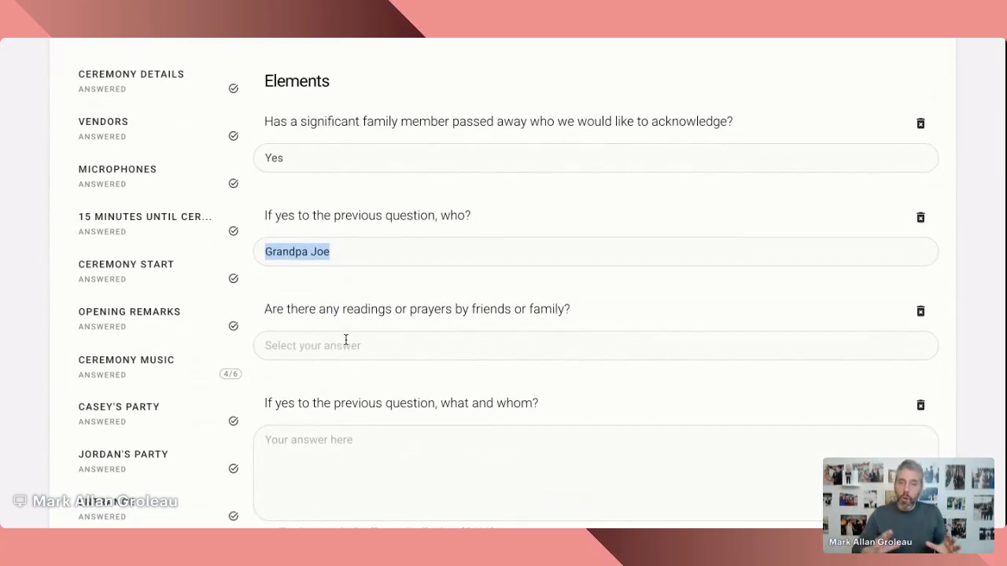
Answer Yes to having readings or prayers by friends or family.
scroll(432, 350, "down", 1)
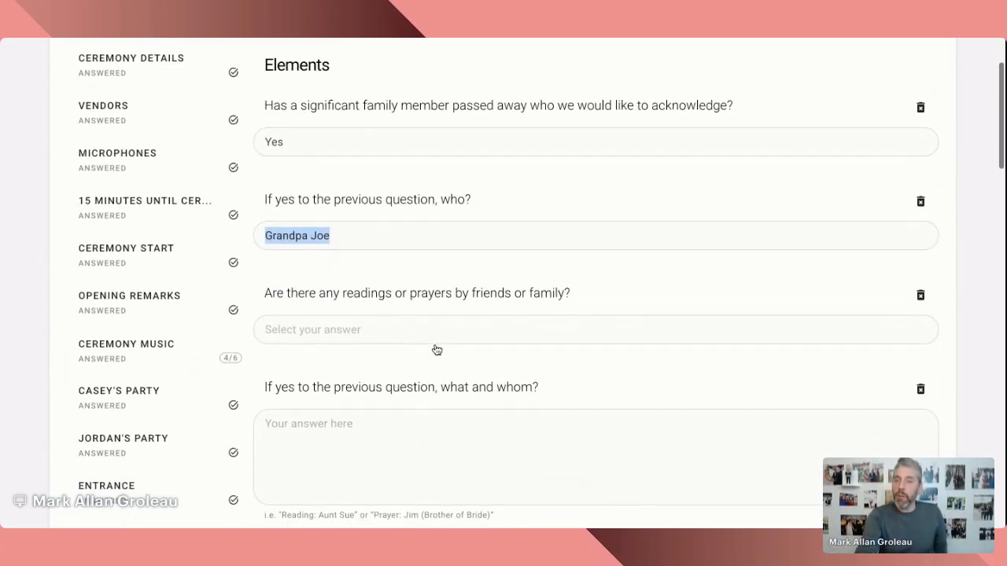
left_click(361, 329)
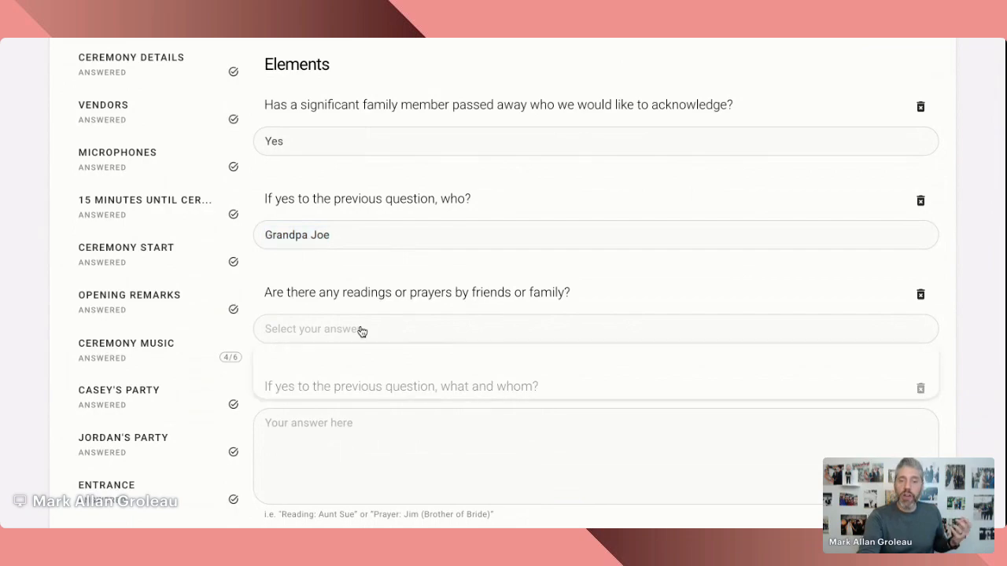
left_click(350, 351)
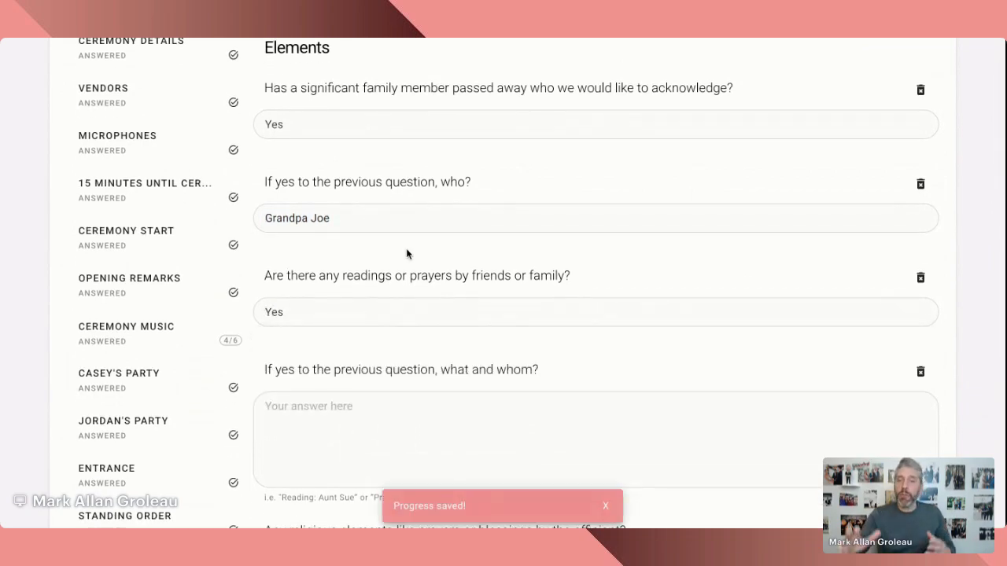
left_click(350, 324)
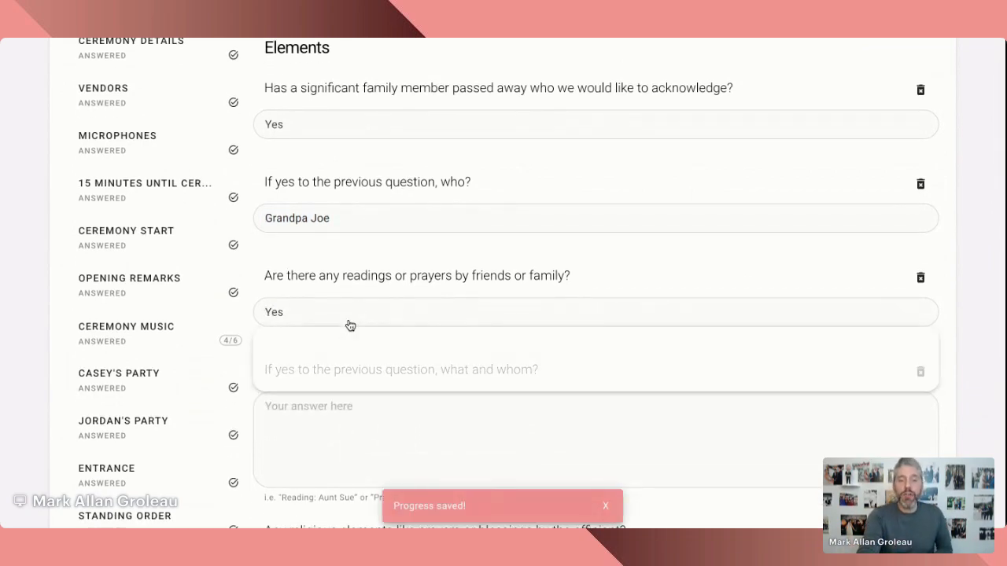
left_click(326, 384)
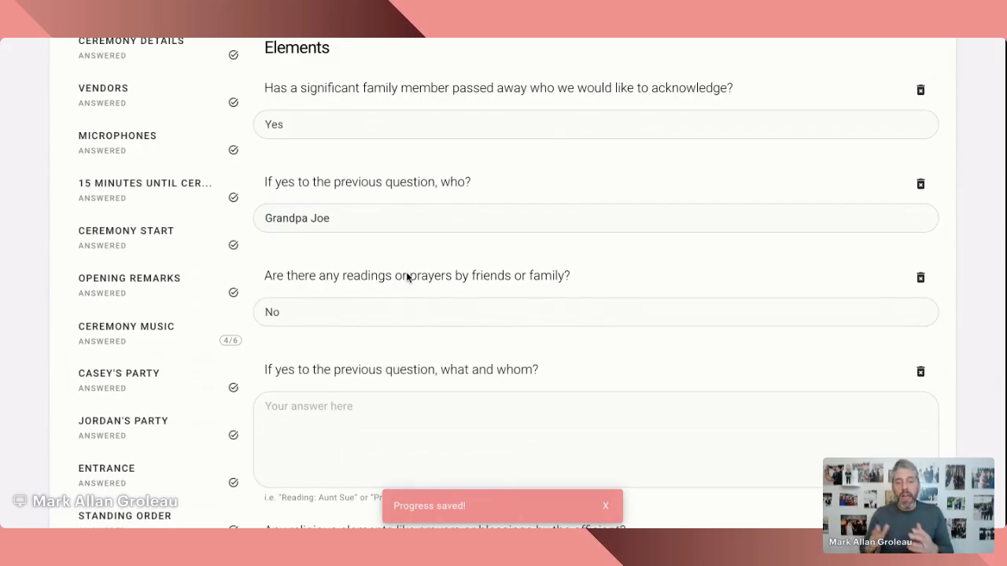
left_click(369, 315)
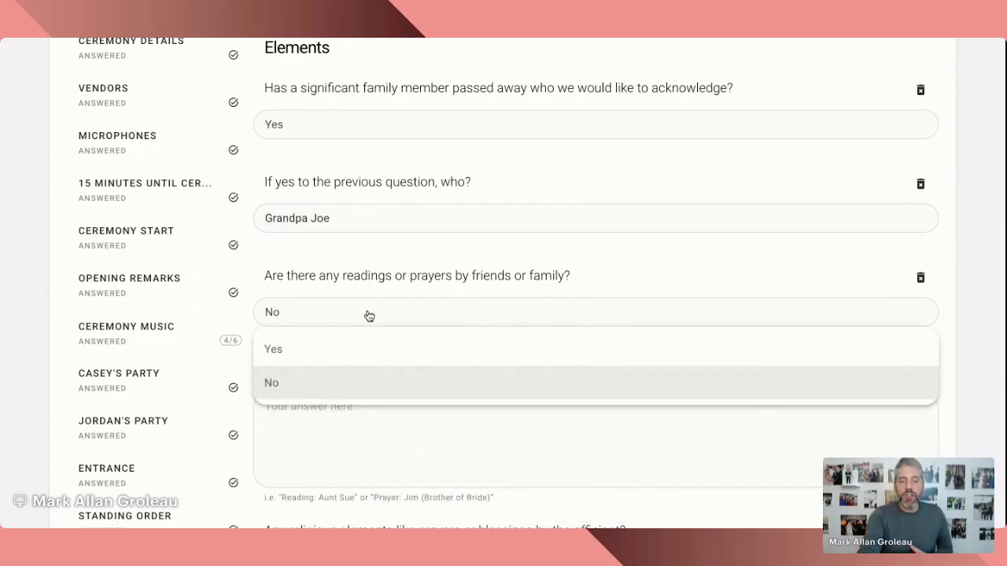
left_click(346, 343)
Enter the aunt's name as the person giving the reading or prayer.
scroll(414, 318, "down", 1)
scroll(414, 318, "down", 1)
left_click(402, 355)
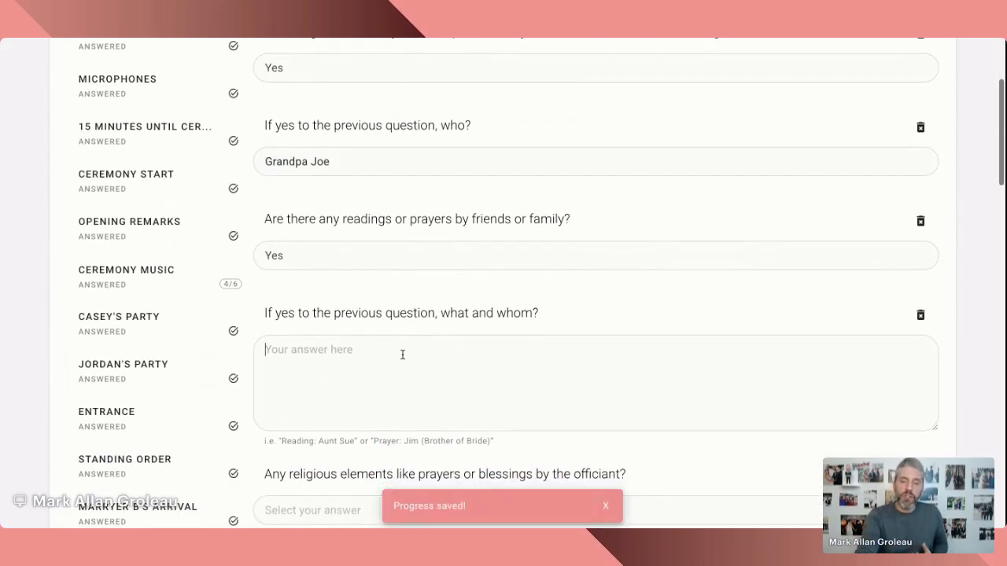
type("Aunt Sara")
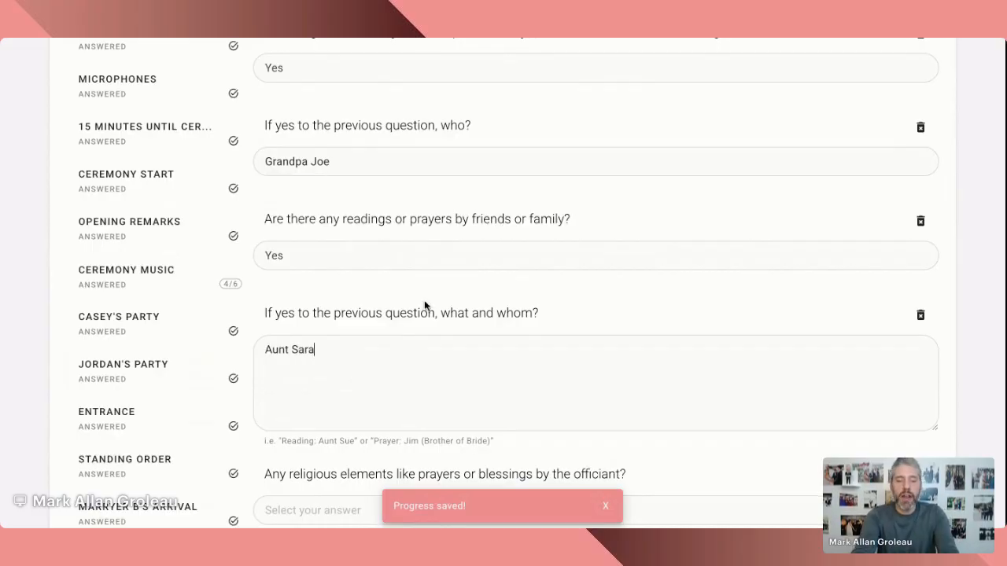
Answer Yes to religious elements by the officiant and describe them as "a blessing".
scroll(425, 306, "down", 3)
left_click(347, 310)
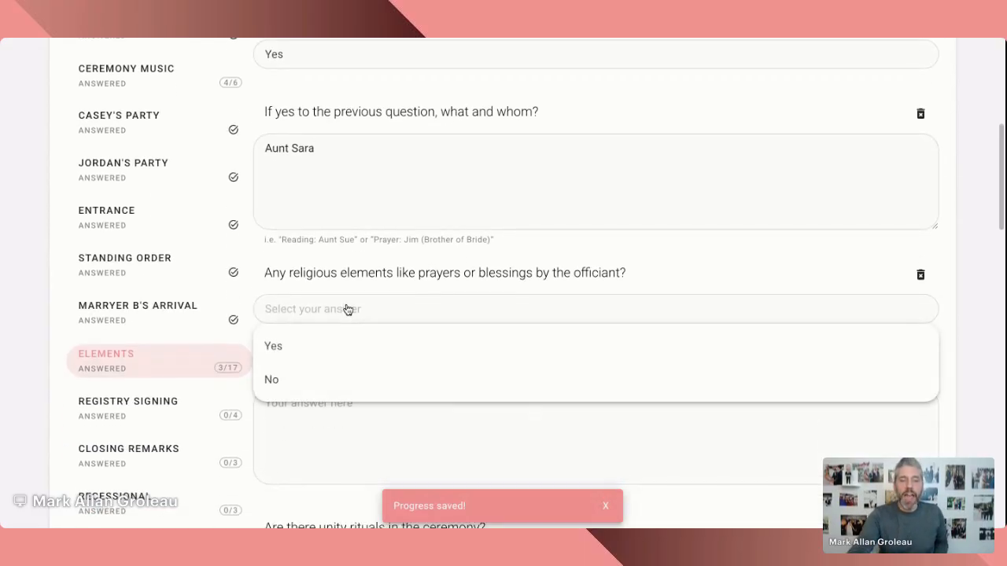
left_click(354, 348)
scroll(387, 339, "down", 1)
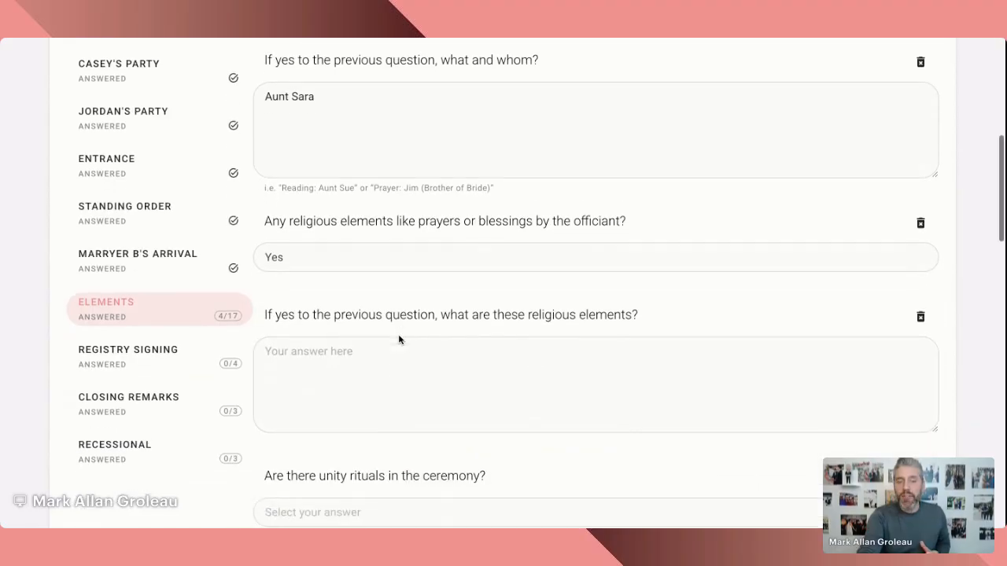
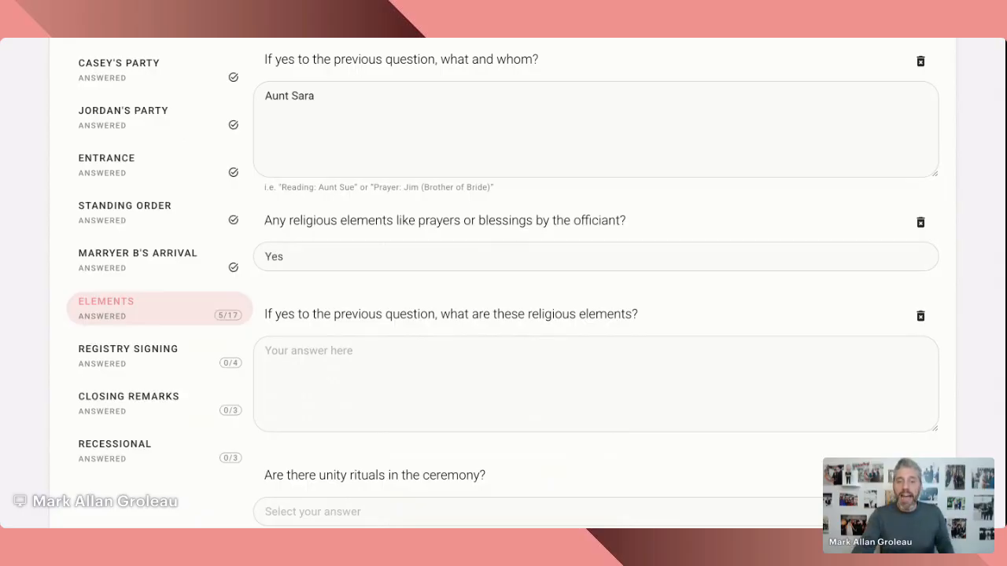
left_click(364, 376)
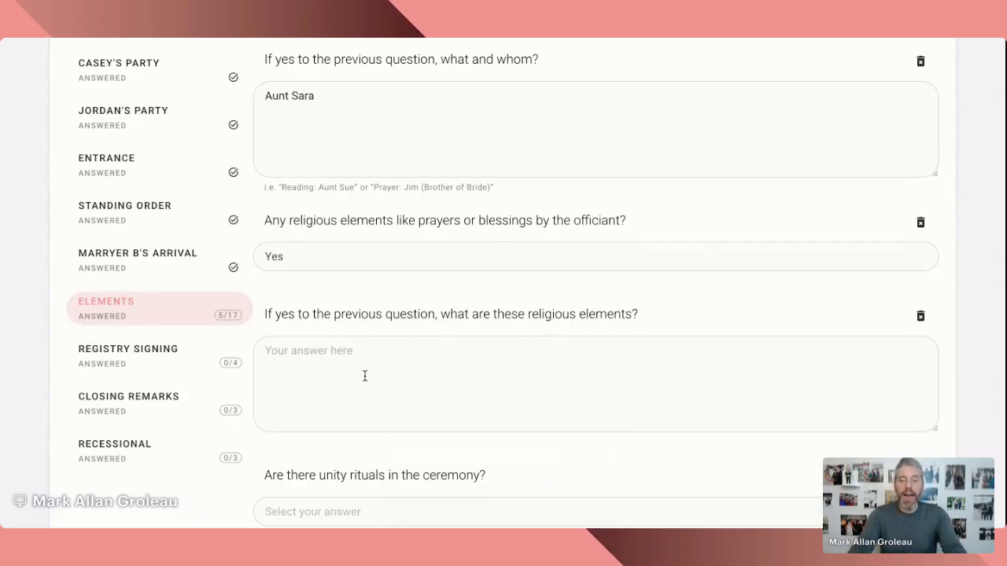
type("a blessing")
Answer Yes to unity rituals in the ceremony and enter "sand mixing" as the ritual.
scroll(503, 314, "down", 3)
left_click(380, 324)
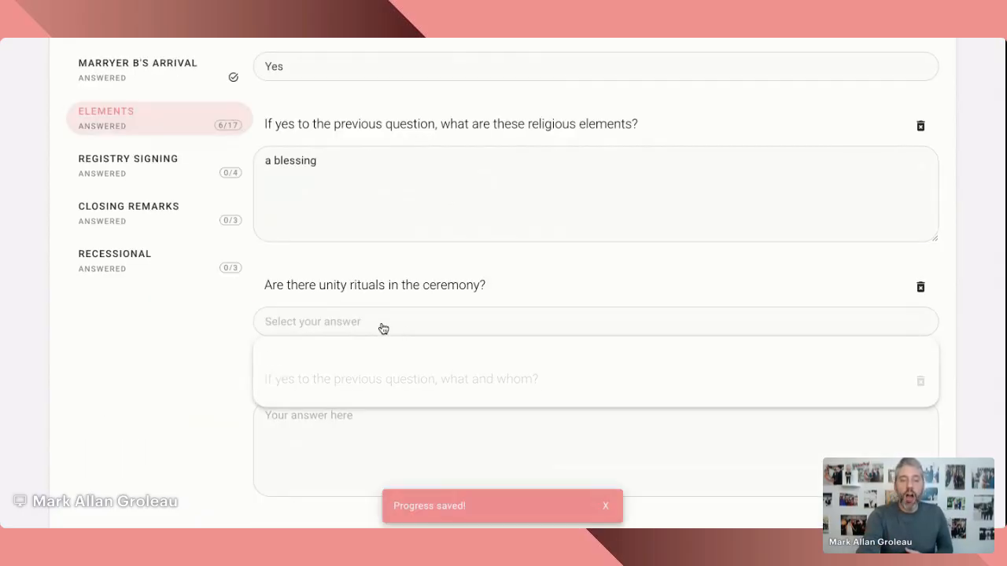
left_click(323, 289)
scroll(364, 352, "down", 1)
left_click(362, 354)
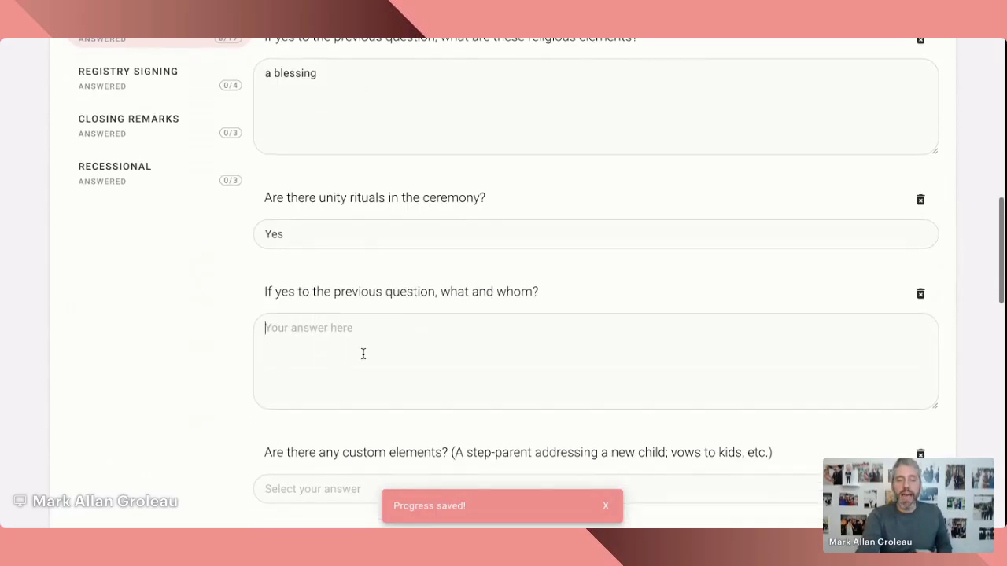
type("sand muzing")
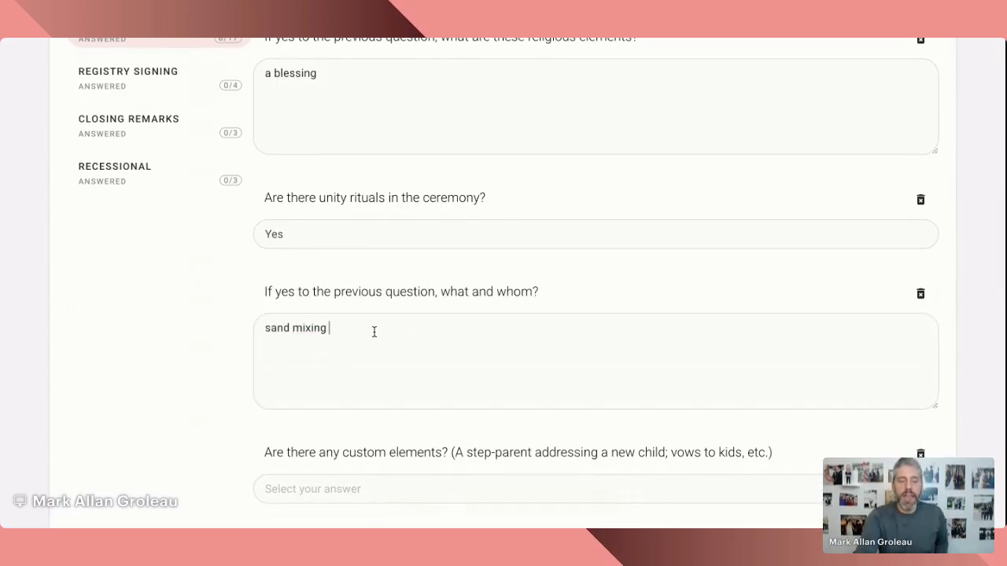
Answer No to having any custom elements in the ceremony.
scroll(386, 341, "down", 4)
scroll(383, 354, "down", 1)
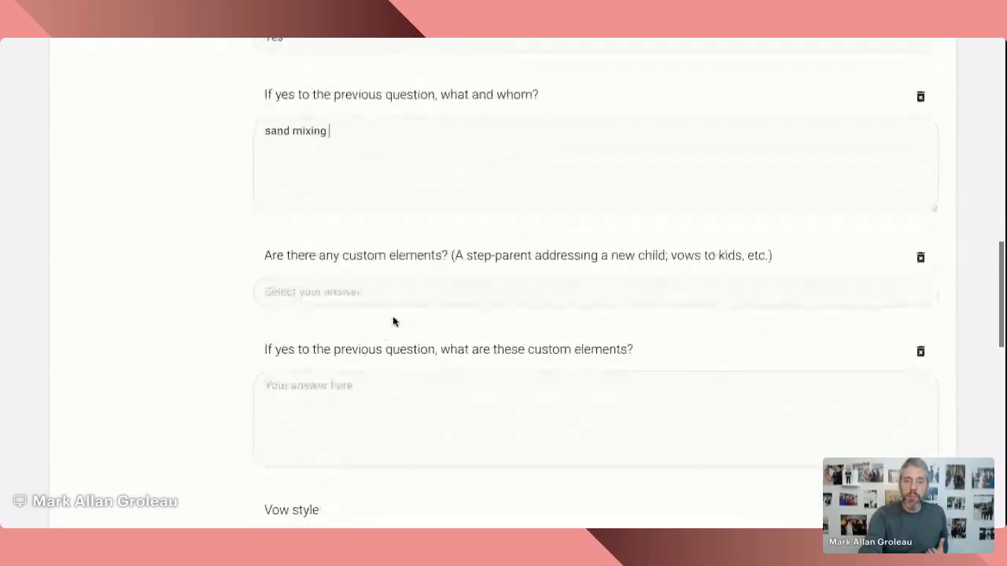
left_click(402, 295)
scroll(307, 283, "down", 1)
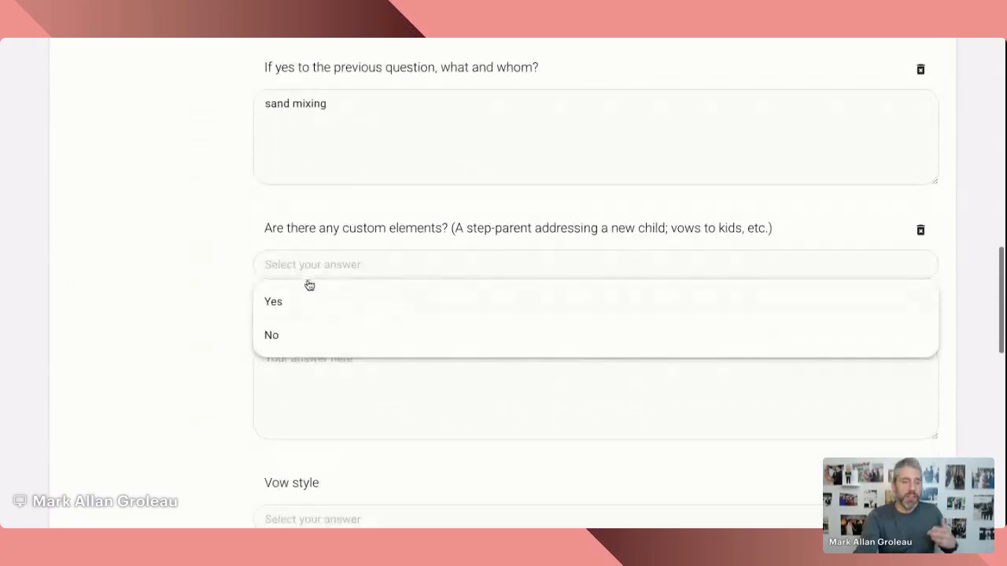
left_click(297, 337)
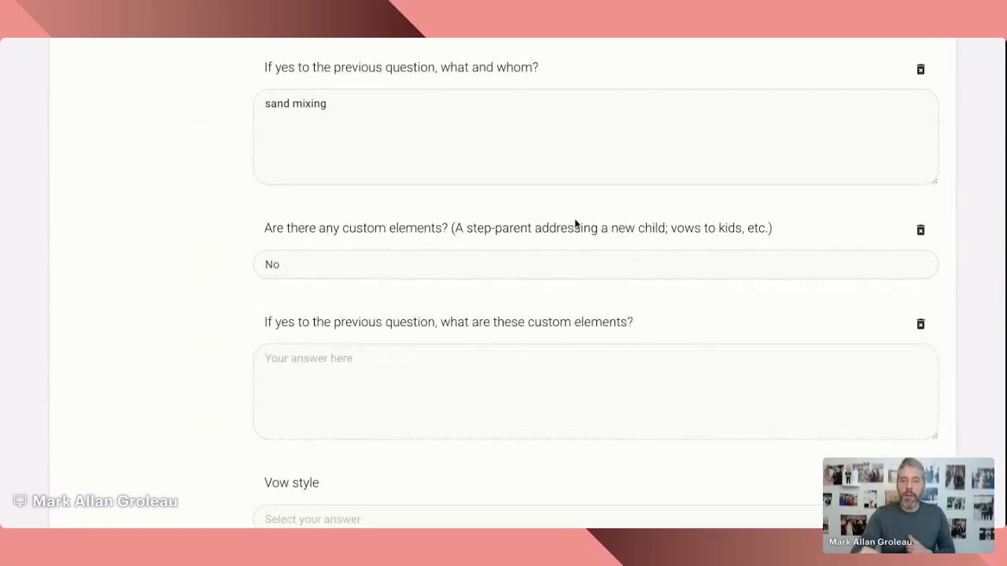
scroll(589, 224, "down", 2)
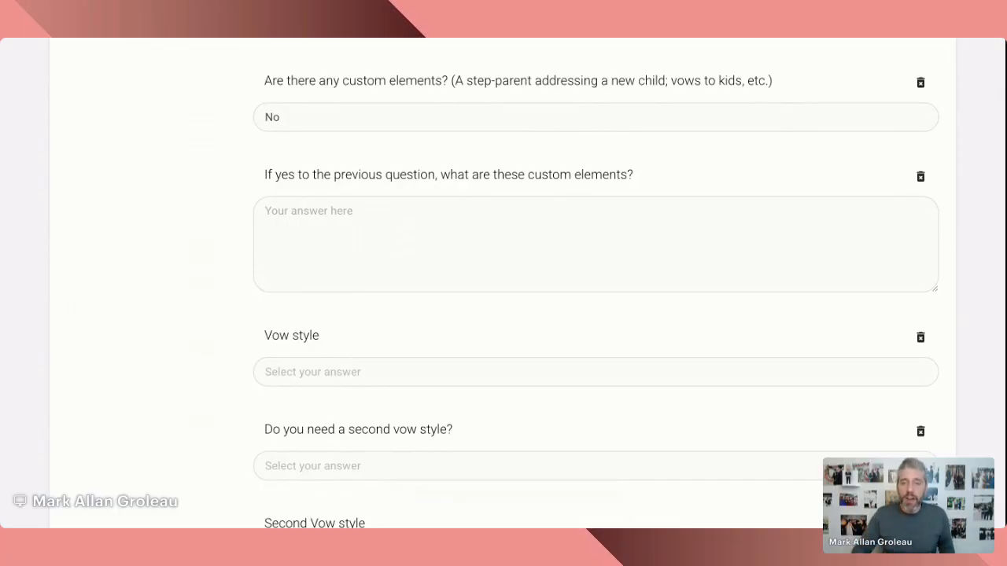
left_click(920, 83)
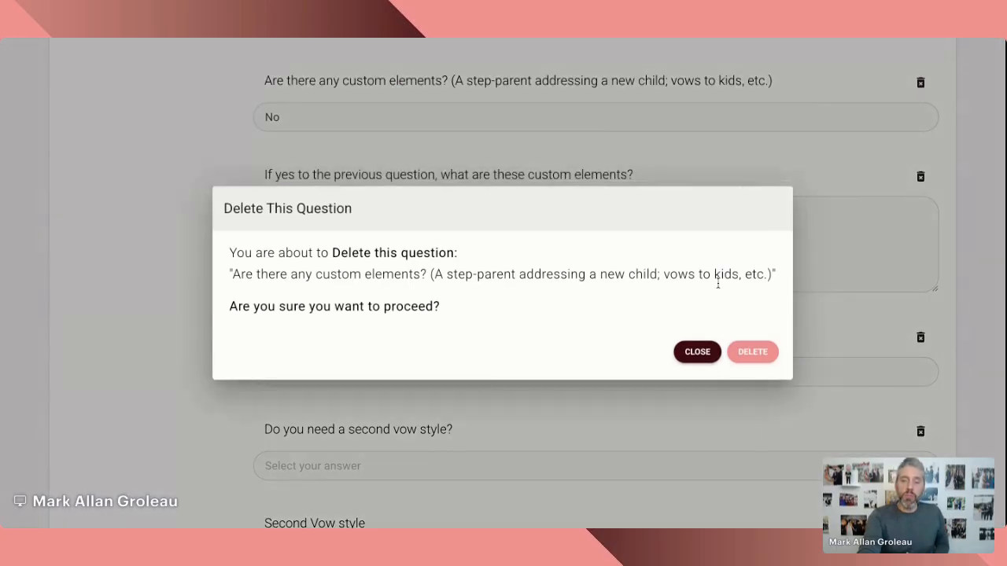
left_click(699, 355)
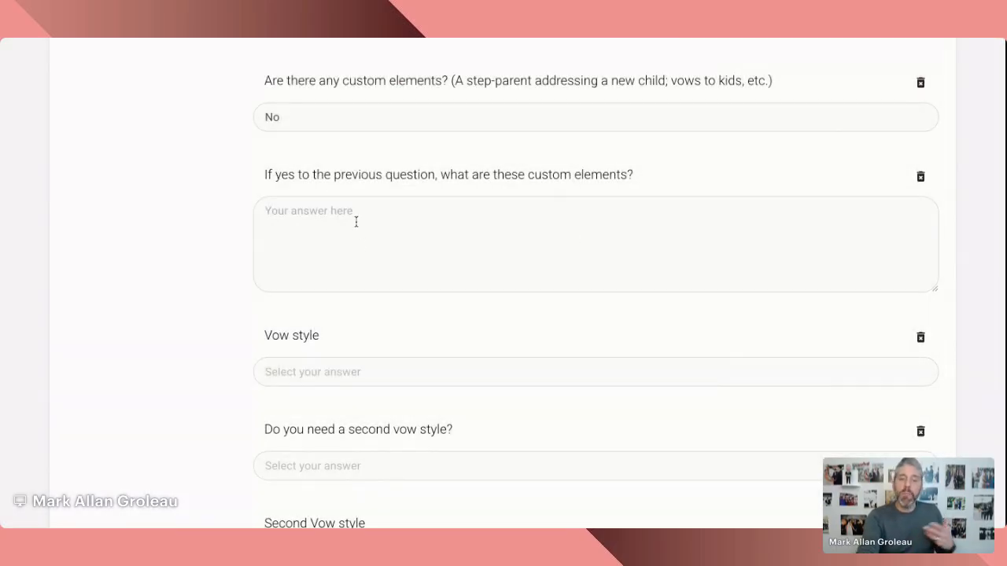
Set the vow style to "Write/read your own".
scroll(440, 258, "down", 2)
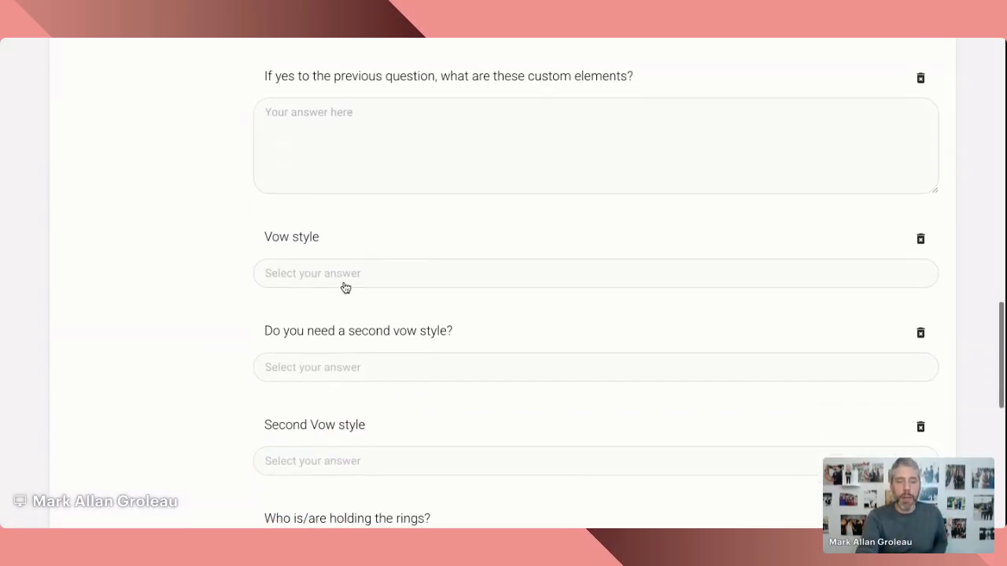
scroll(345, 288, "down", 1)
left_click(314, 232)
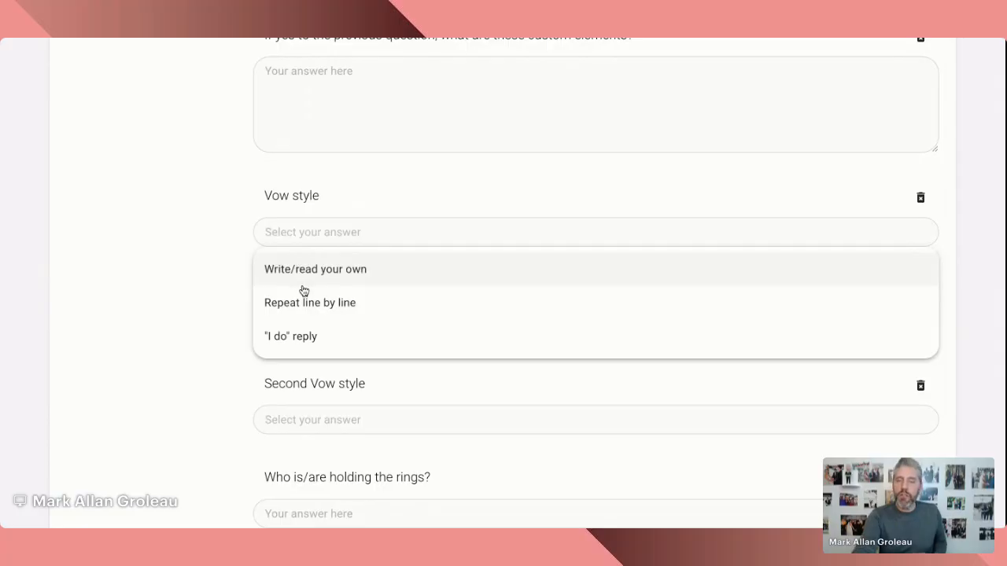
scroll(314, 305, "down", 1)
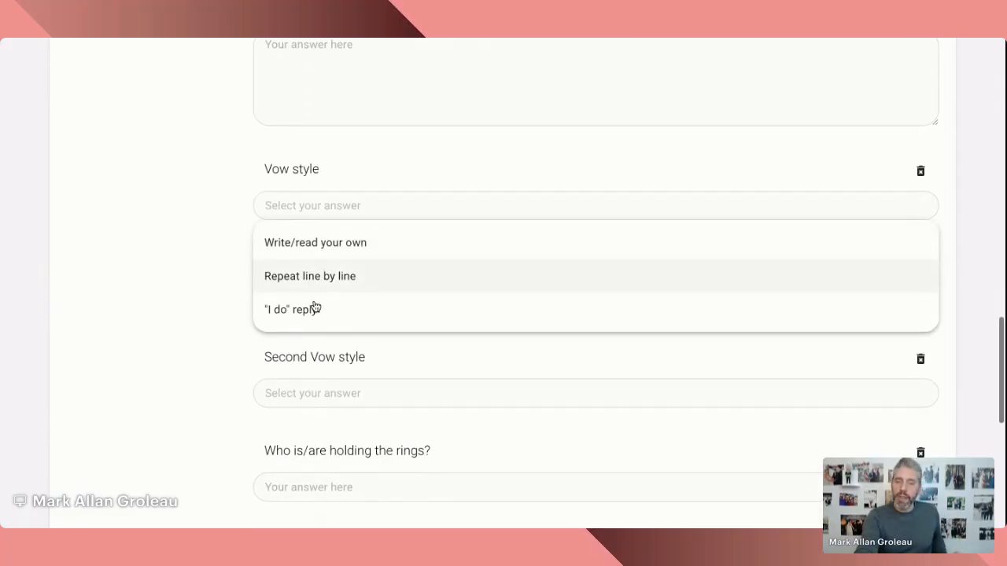
left_click(299, 242)
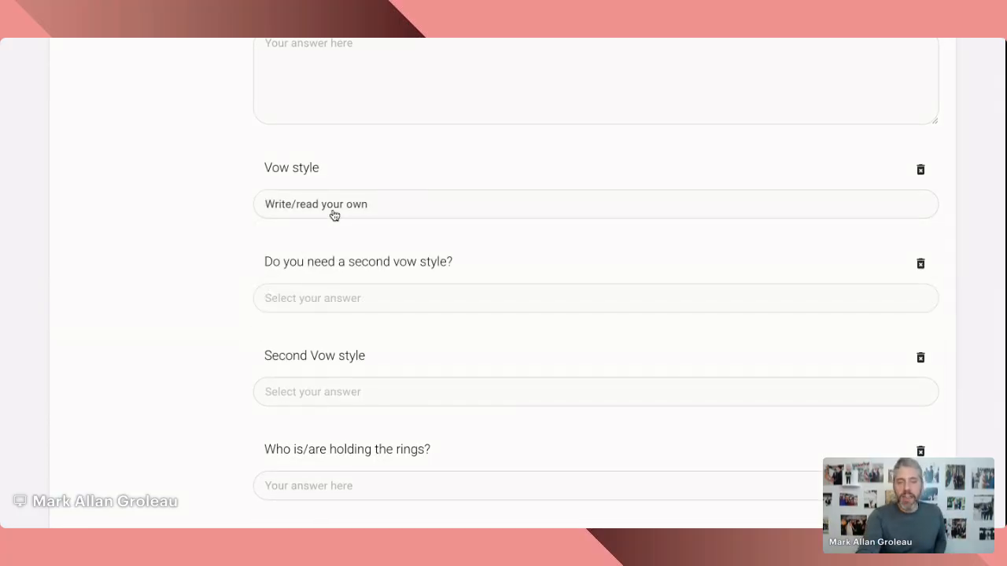
Answer Yes to needing a second vow style and set it to the "I do" reply.
scroll(335, 215, "down", 1)
left_click(303, 252)
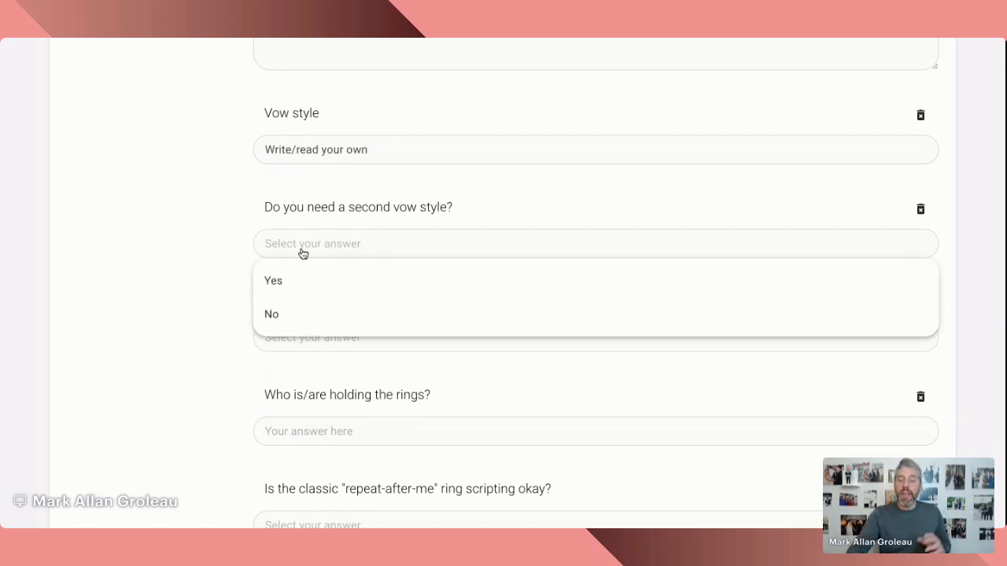
left_click(285, 280)
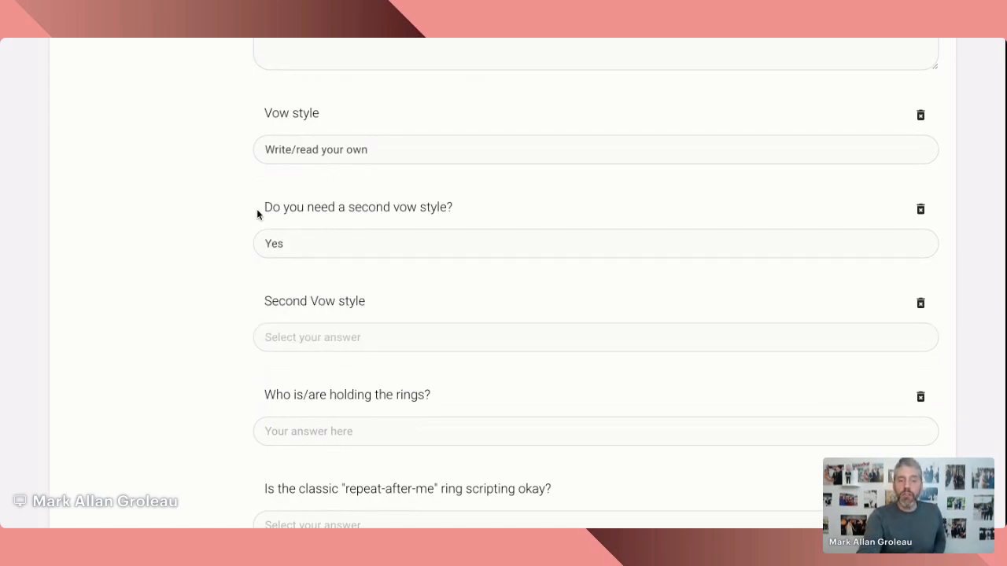
scroll(397, 224, "down", 1)
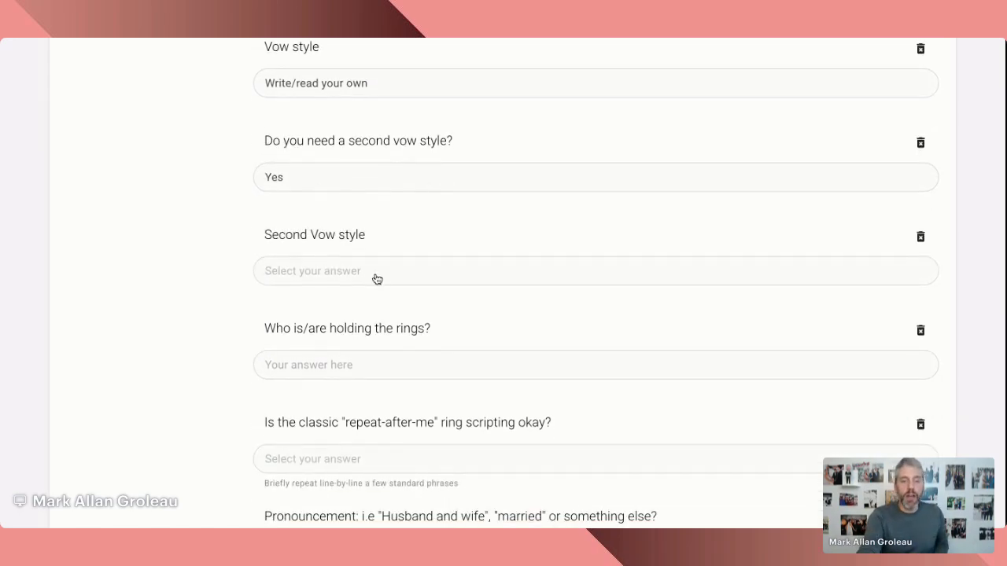
left_click(326, 285)
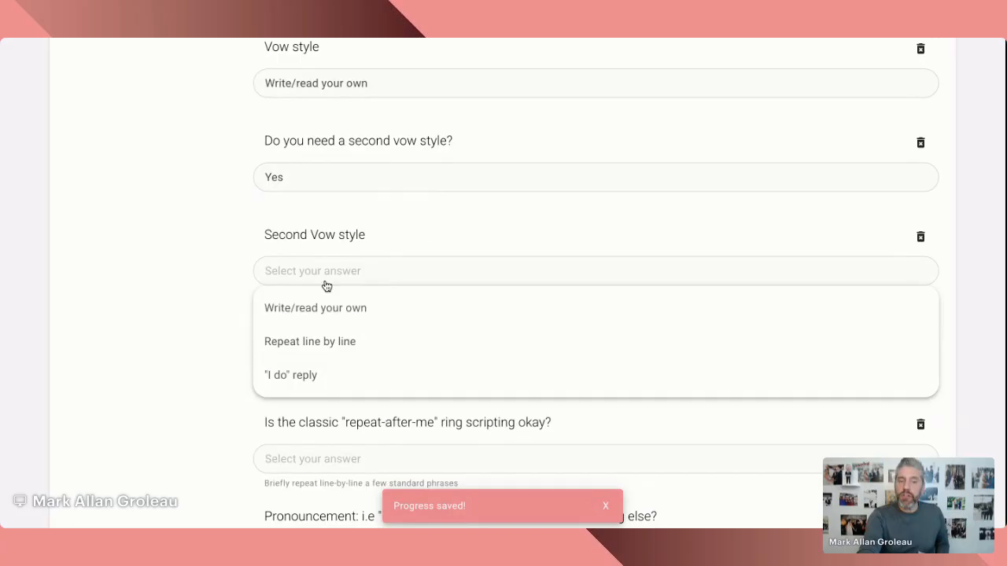
left_click(316, 377)
Enter the ring holder's first name and answer Yes to the classic "repeat-after-me" ring scripting.
scroll(182, 267, "down", 2)
left_click(336, 240)
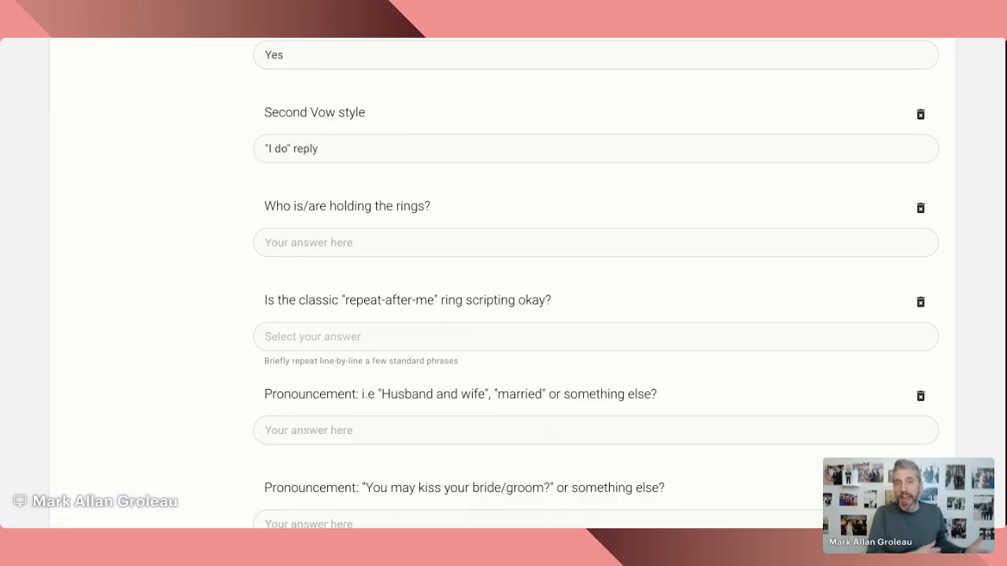
scroll(275, 149, "down", 1)
type("Sam")
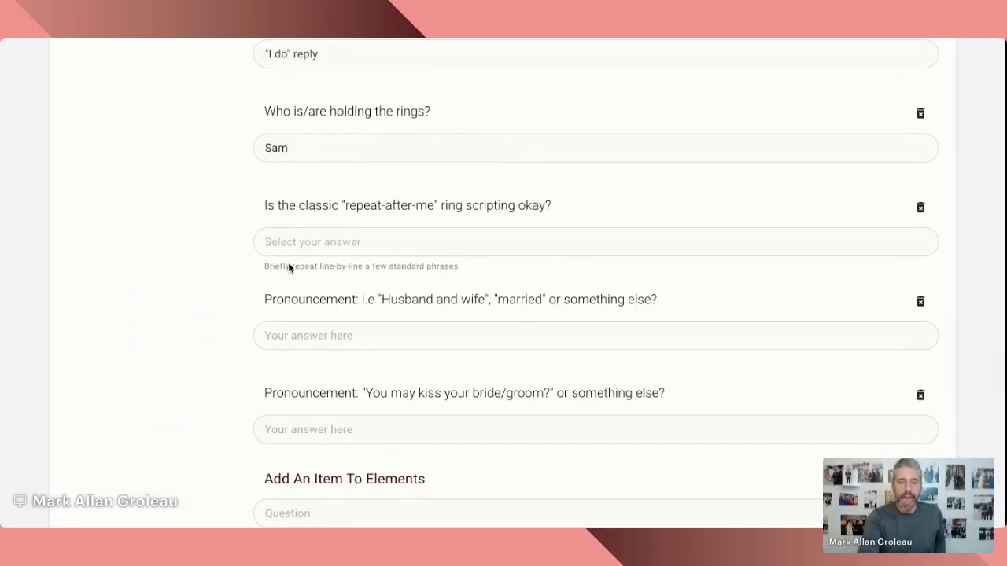
left_click(317, 250)
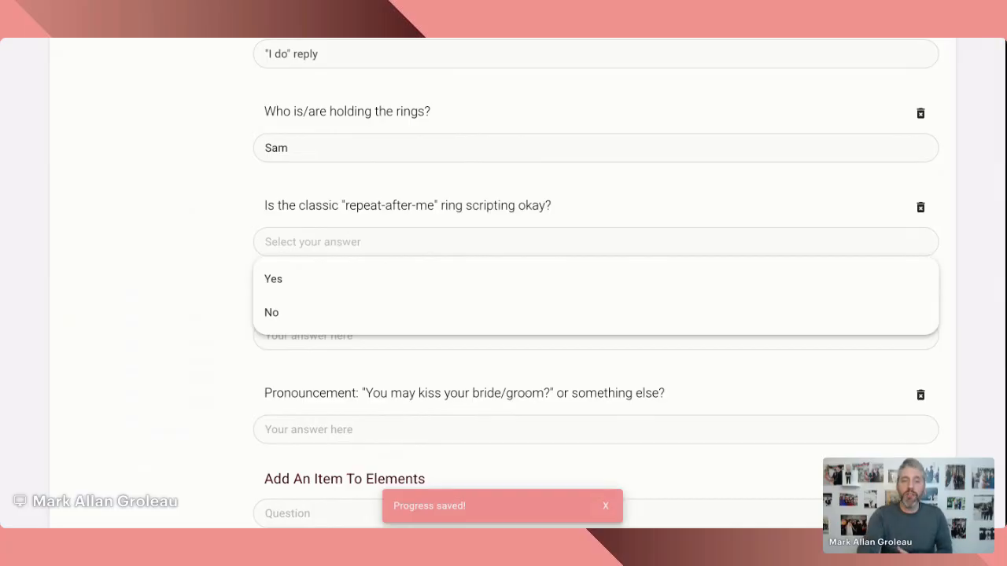
left_click(304, 280)
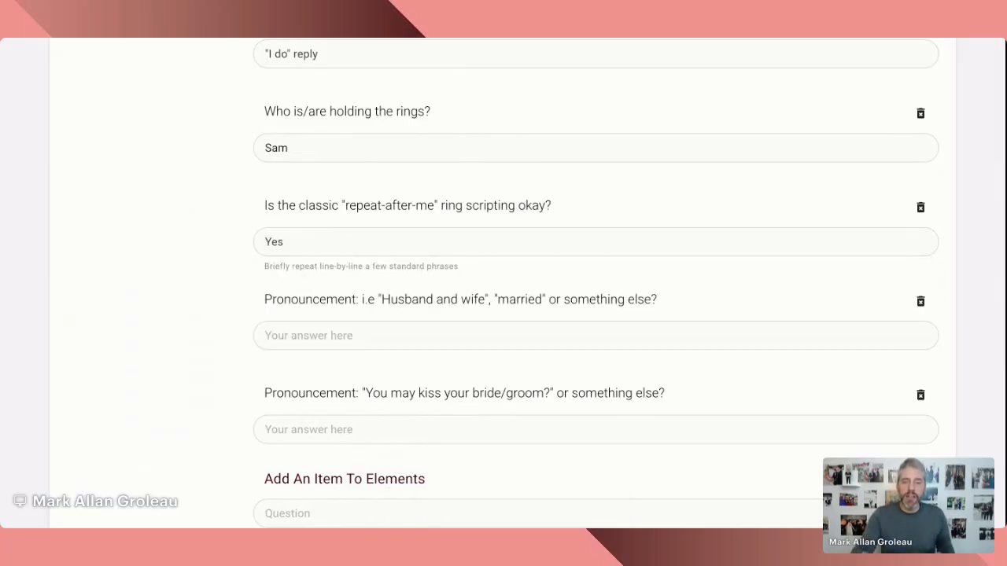
Answer the "Husband and wife" or "married" pronouncement question with "married".
left_click(302, 336)
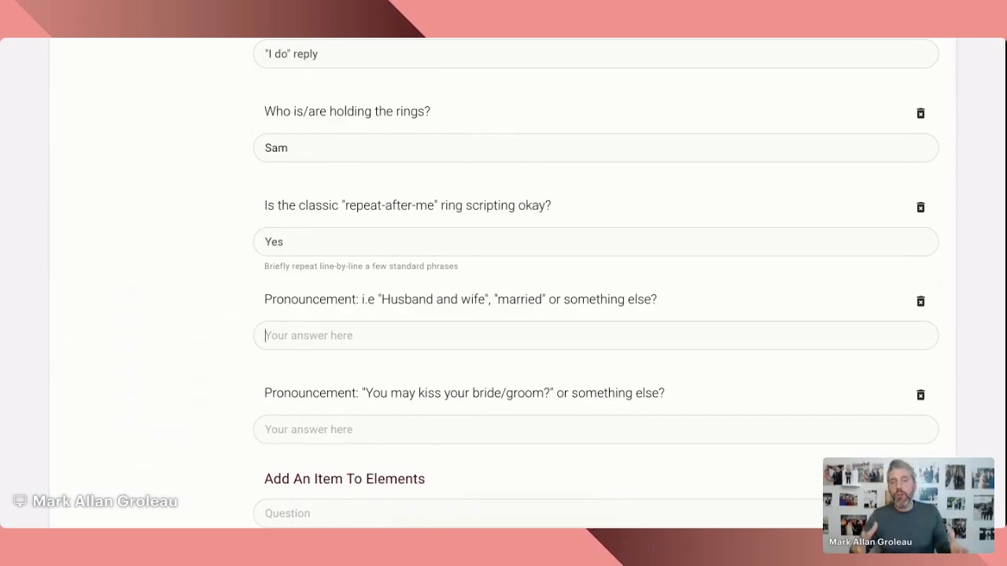
left_click(285, 349)
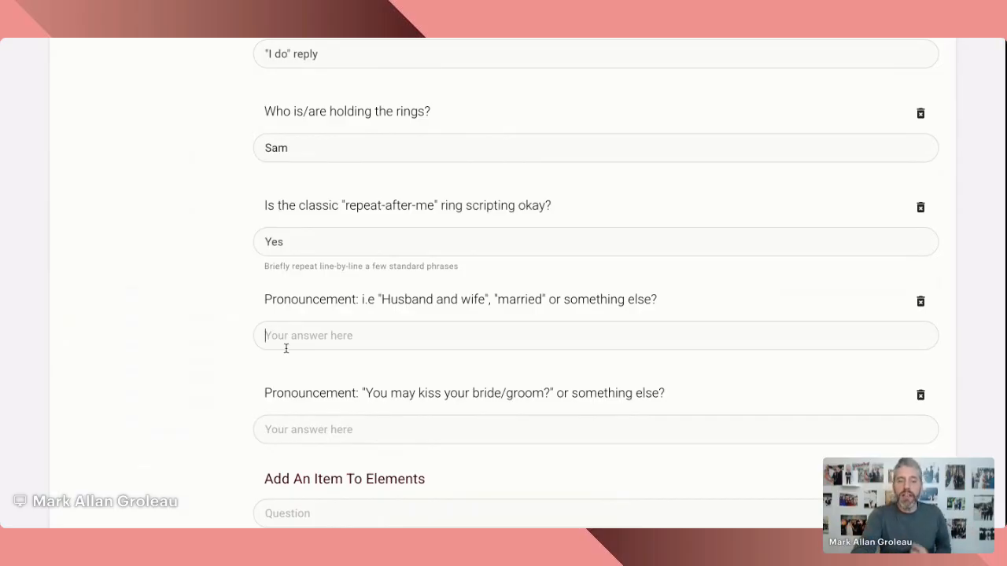
type("married")
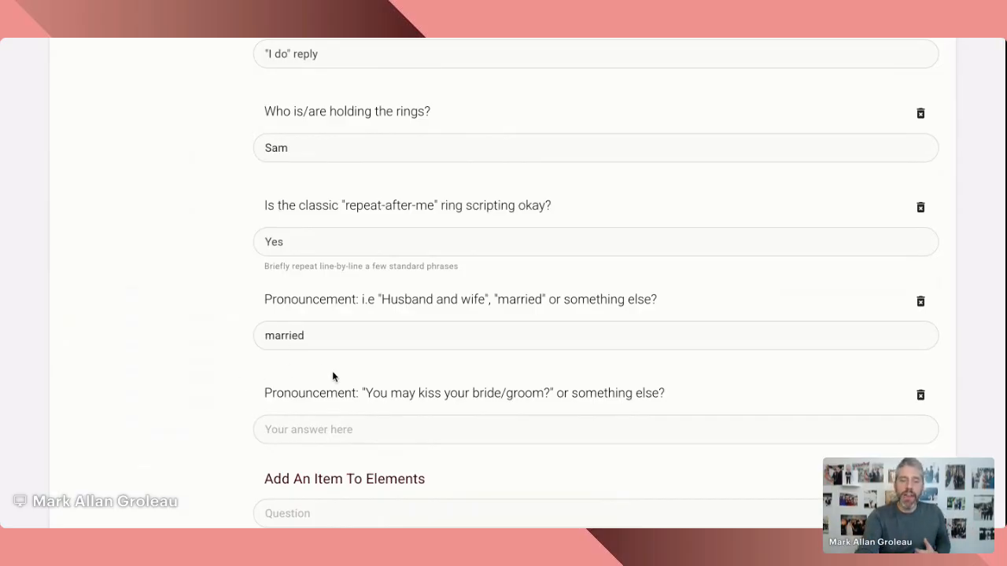
Set the kiss wording of the pronouncement to "you may share your first married kiss!".
scroll(332, 377, "down", 1)
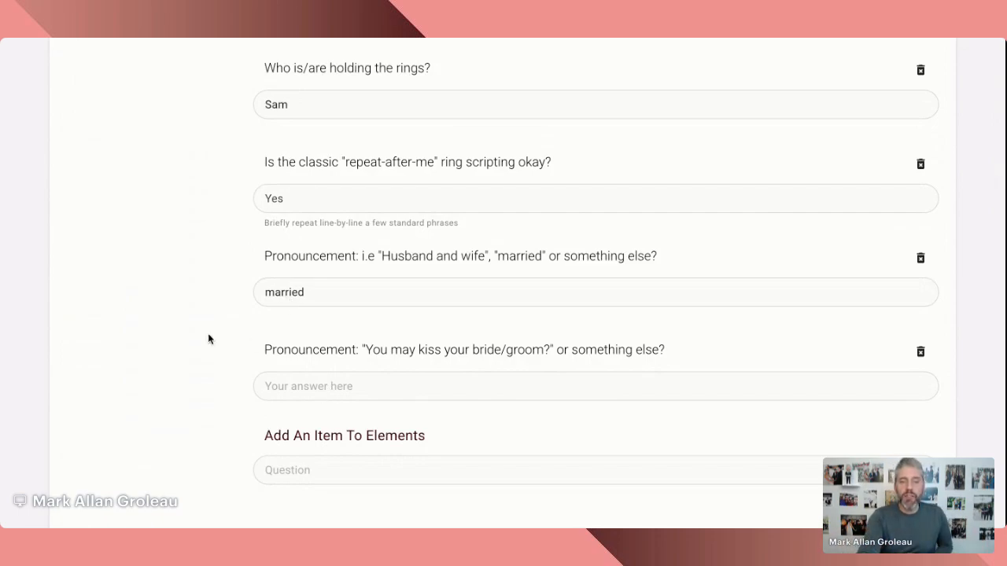
scroll(208, 338, "down", 1)
scroll(207, 340, "down", 1)
left_click(309, 355)
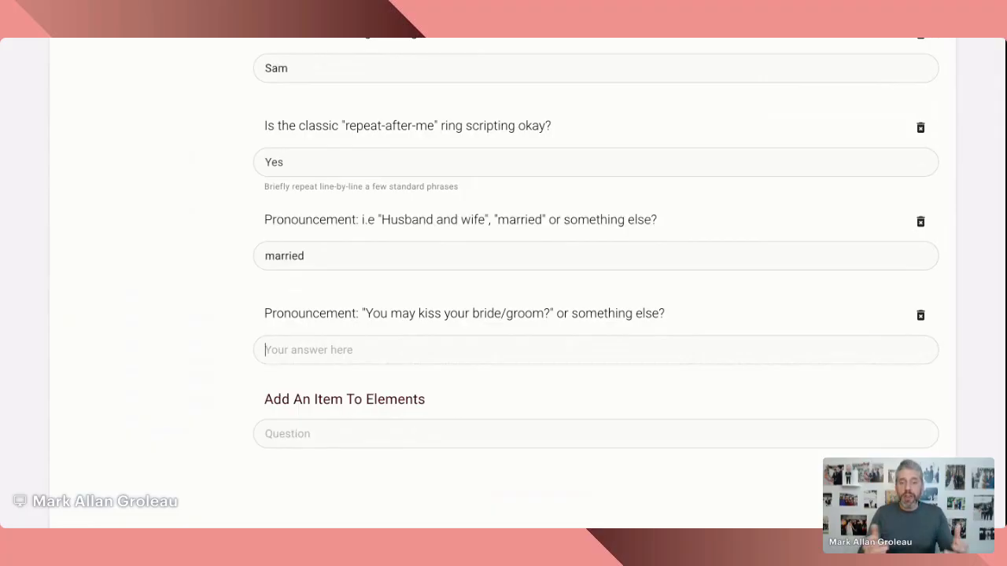
key("ctrl+z")
left_click(248, 332)
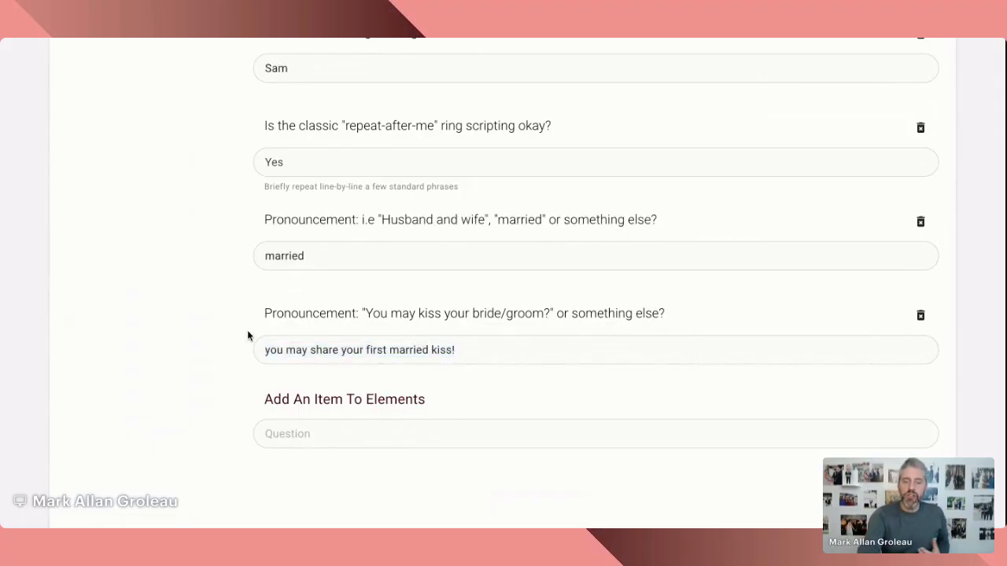
scroll(330, 351, "down", 1)
scroll(330, 351, "down", 1)
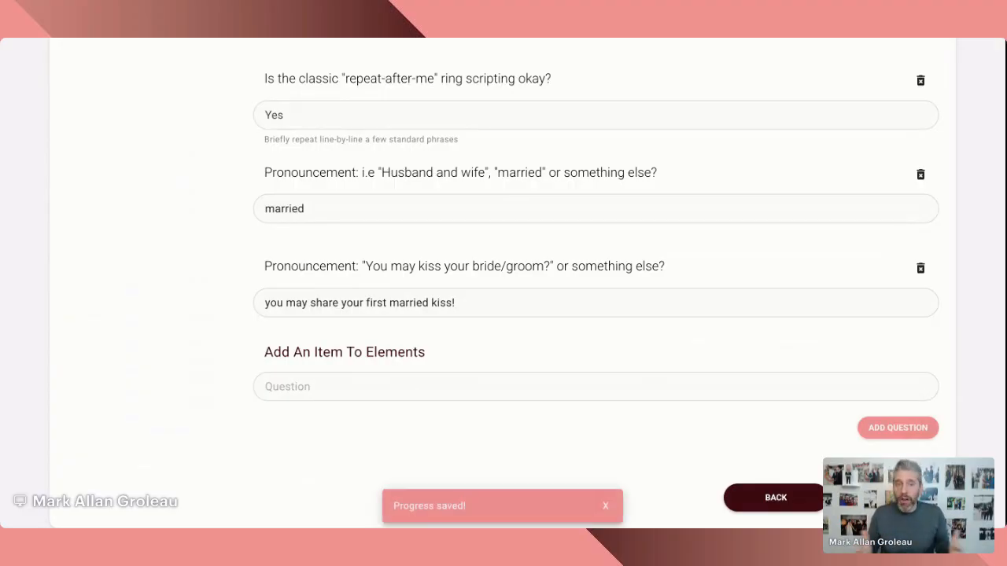
Save the Elements section, continue to Registry Signing and enter the first names of the two signing witnesses.
left_click(886, 498)
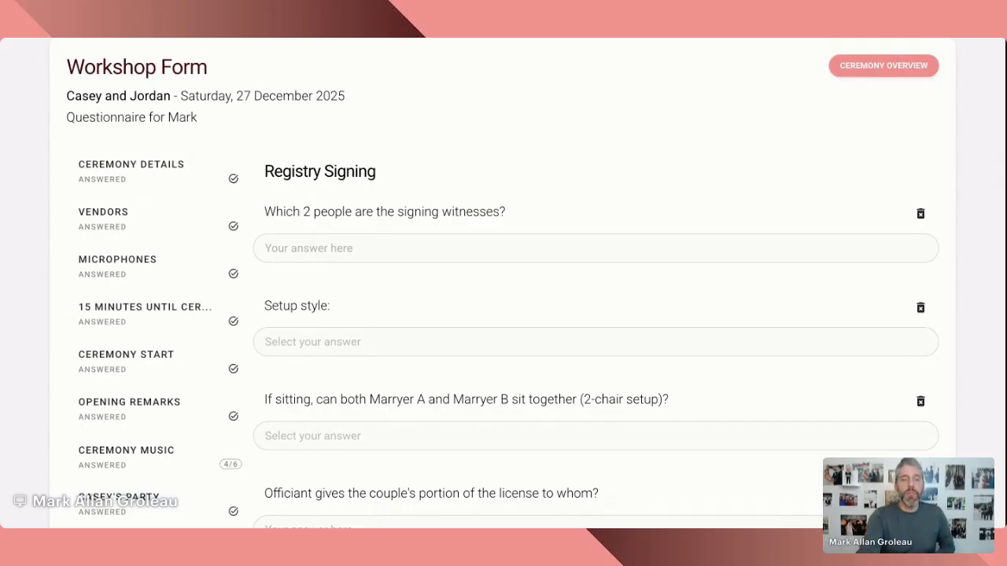
scroll(503, 284, "down", 3)
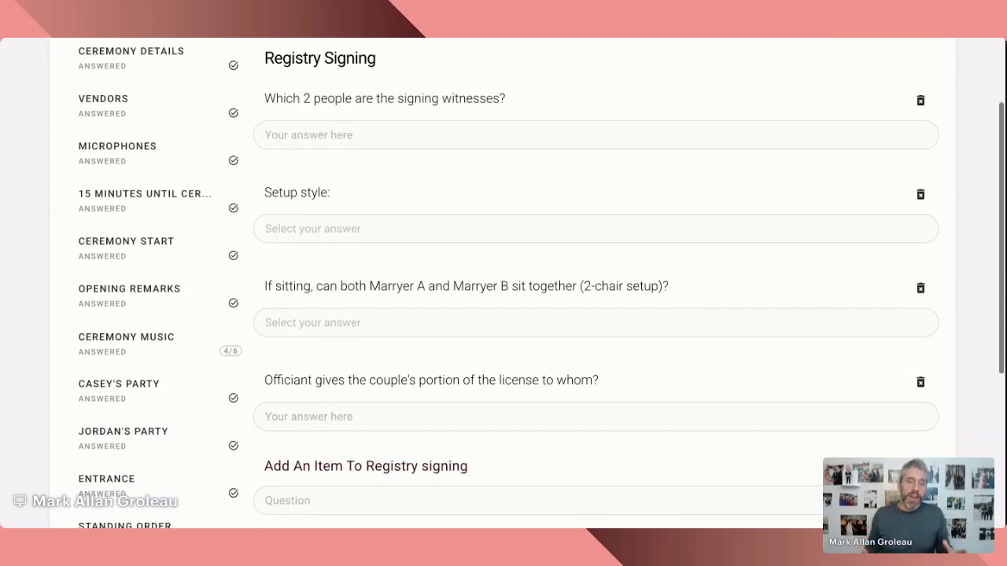
scroll(755, 391, "down", 1)
scroll(756, 390, "up", 1)
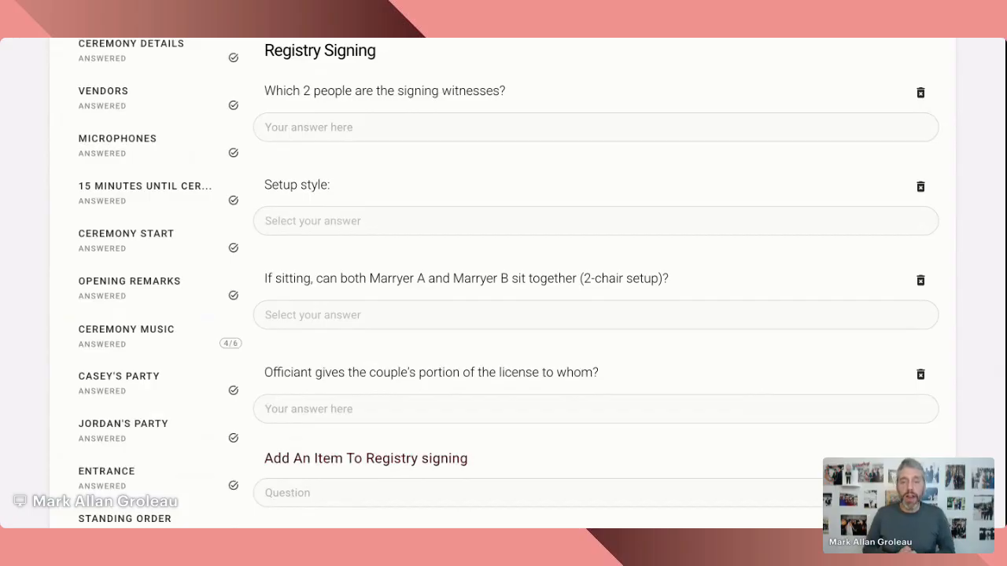
scroll(541, 283, "up", 1)
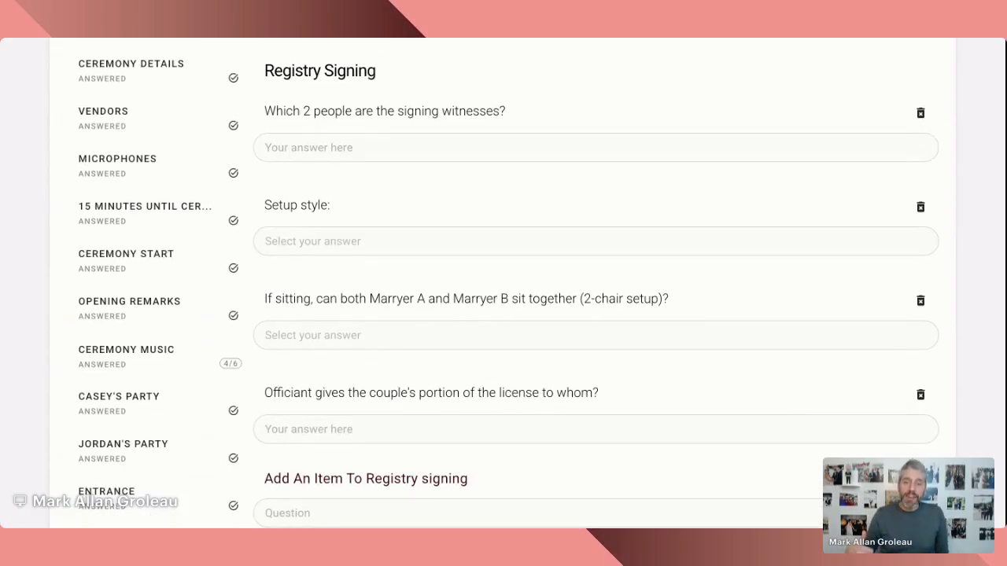
scroll(540, 363, "down", 2)
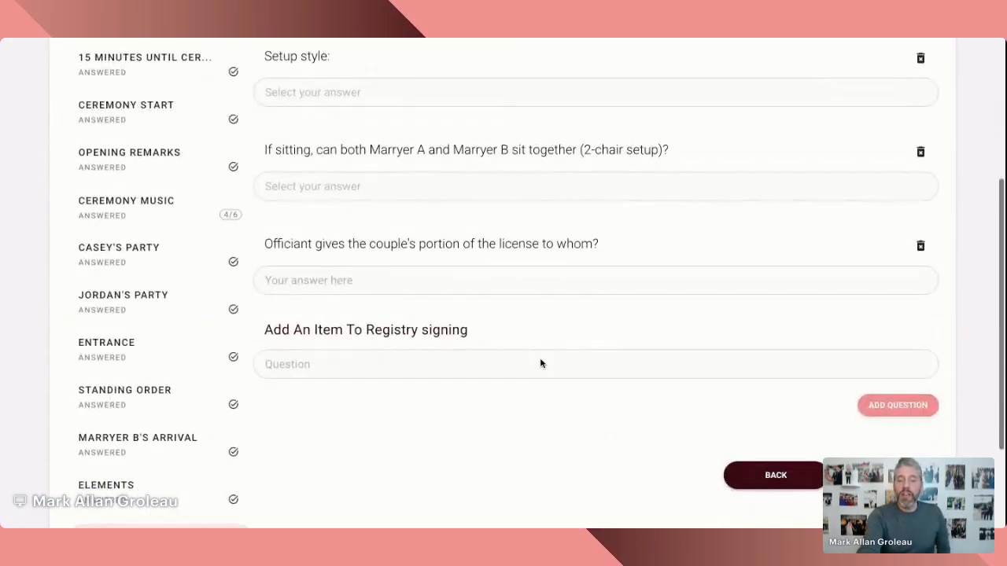
scroll(541, 363, "up", 2)
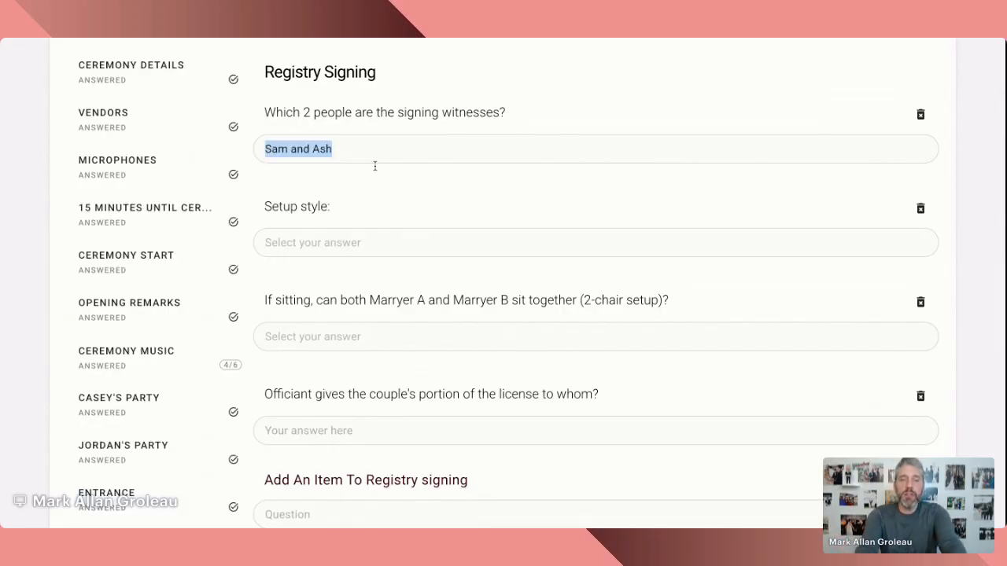
Set the registry signing setup style to "Standing table".
scroll(370, 169, "down", 1)
left_click(329, 219)
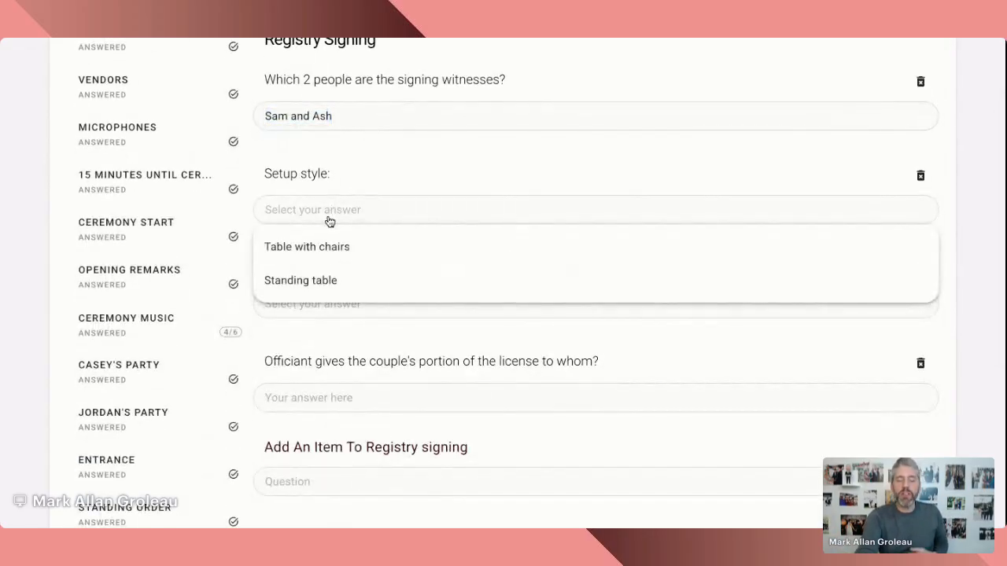
left_click(309, 282)
scroll(331, 281, "down", 1)
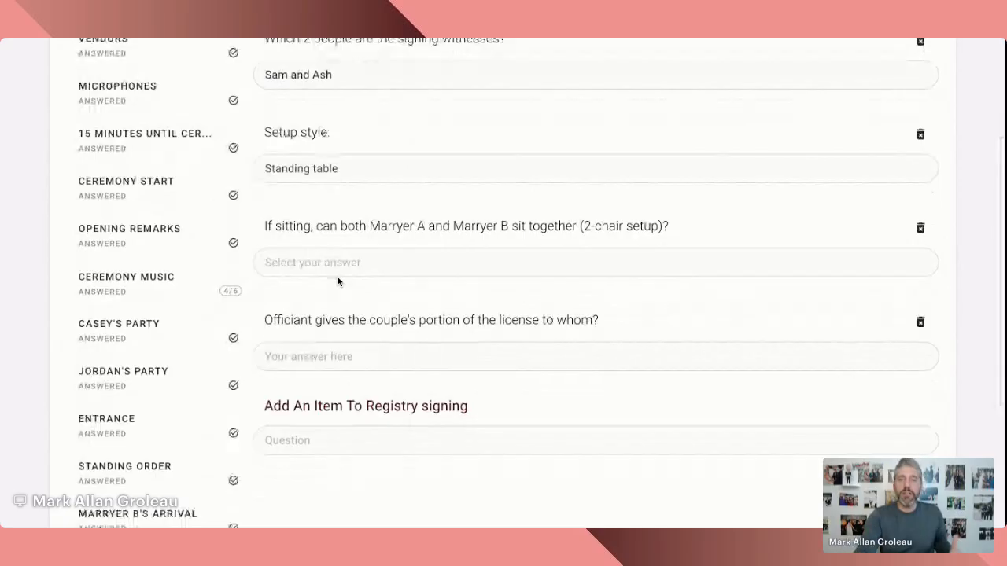
Delete the question about sitting together in a 2-chair setup and enter the first name of the person receiving the couple's portion of the license.
left_click(379, 265)
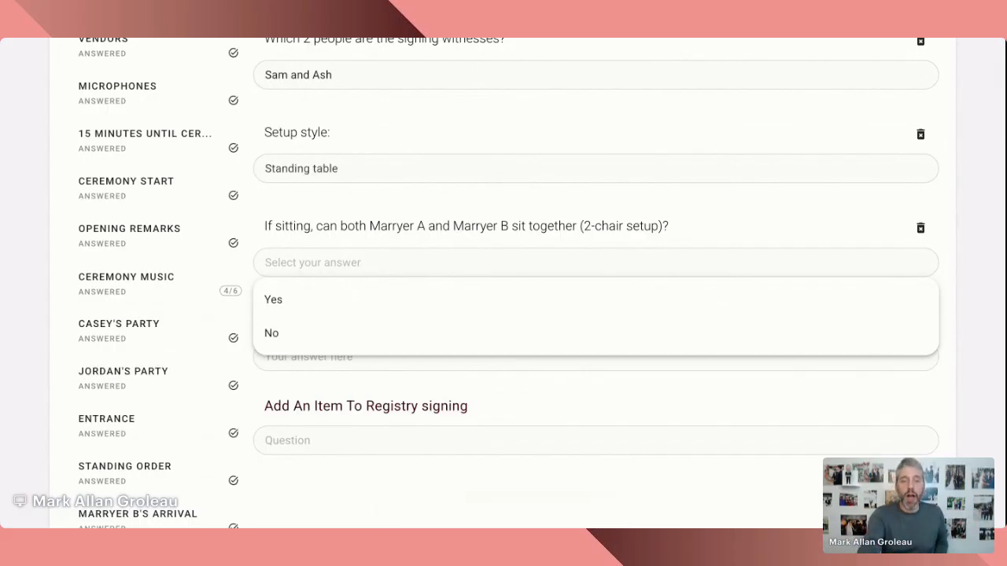
left_click(613, 218)
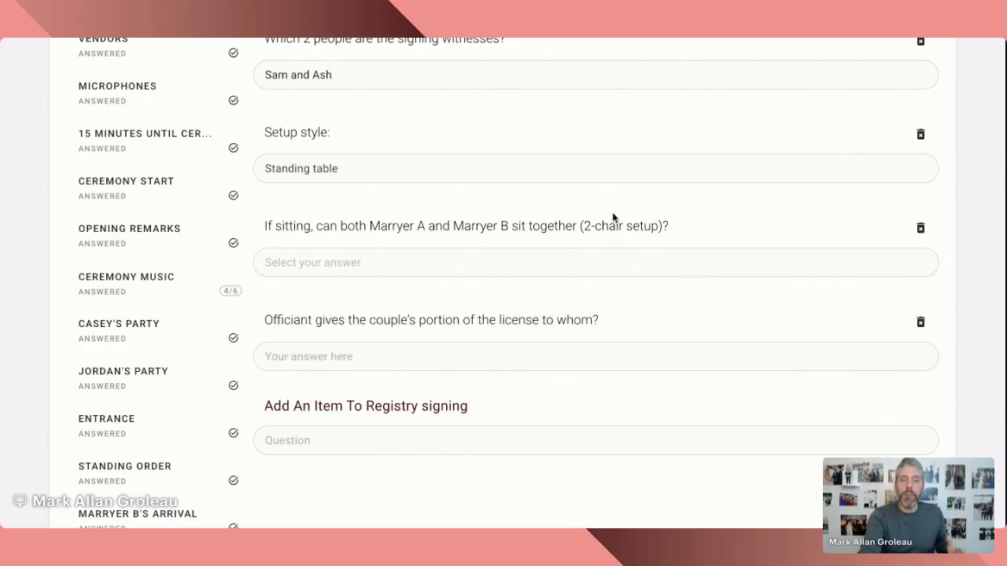
left_click(919, 230)
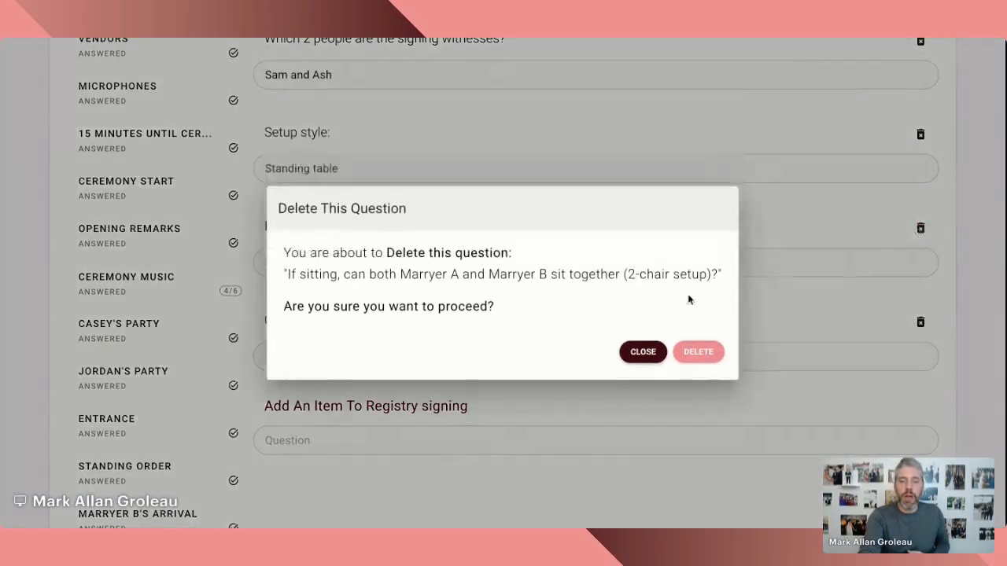
left_click(698, 353)
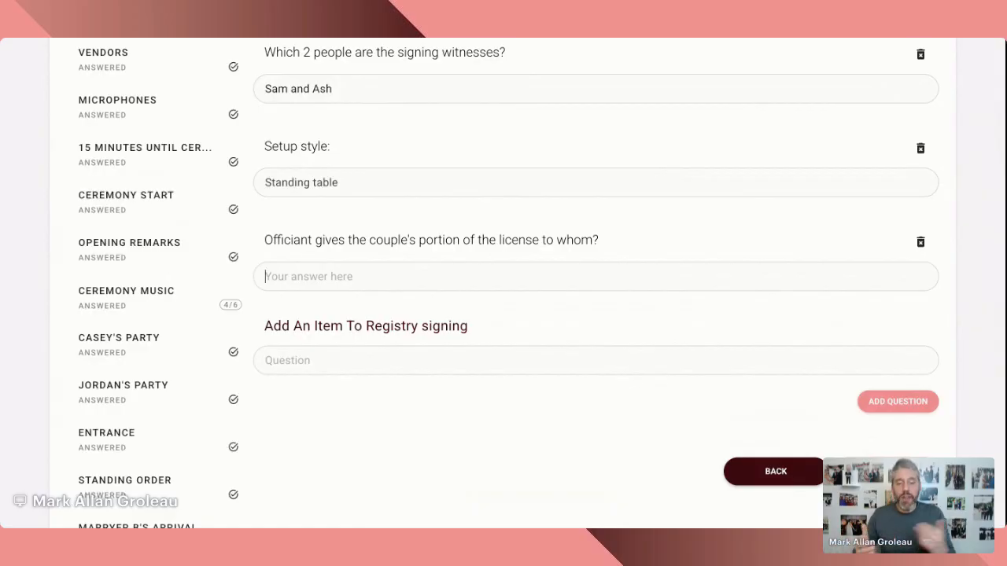
type("Athena")
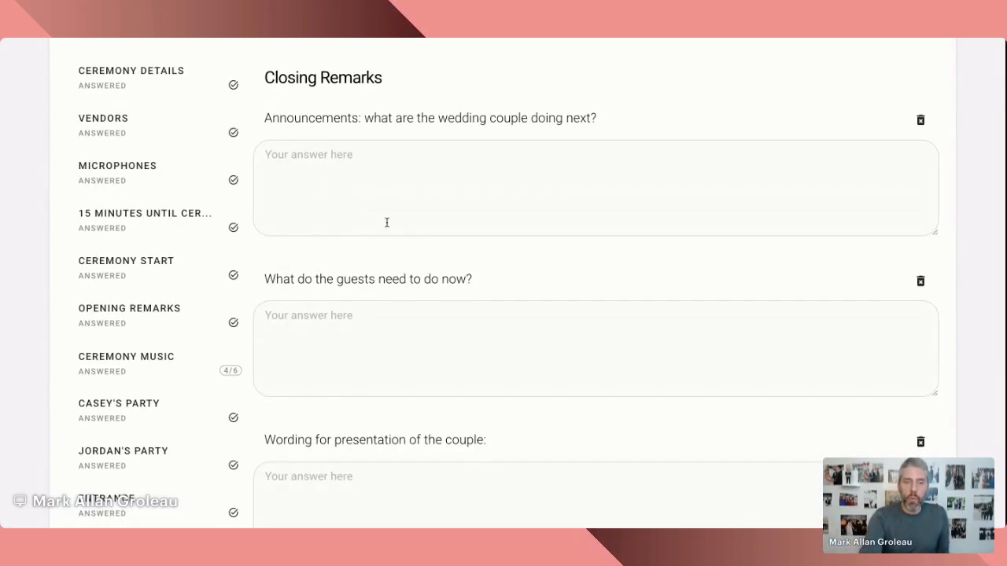
Answer what the couple are doing next in Closing Remarks with "our couple are heading out for photos, they will rejoin us".
left_click(391, 189)
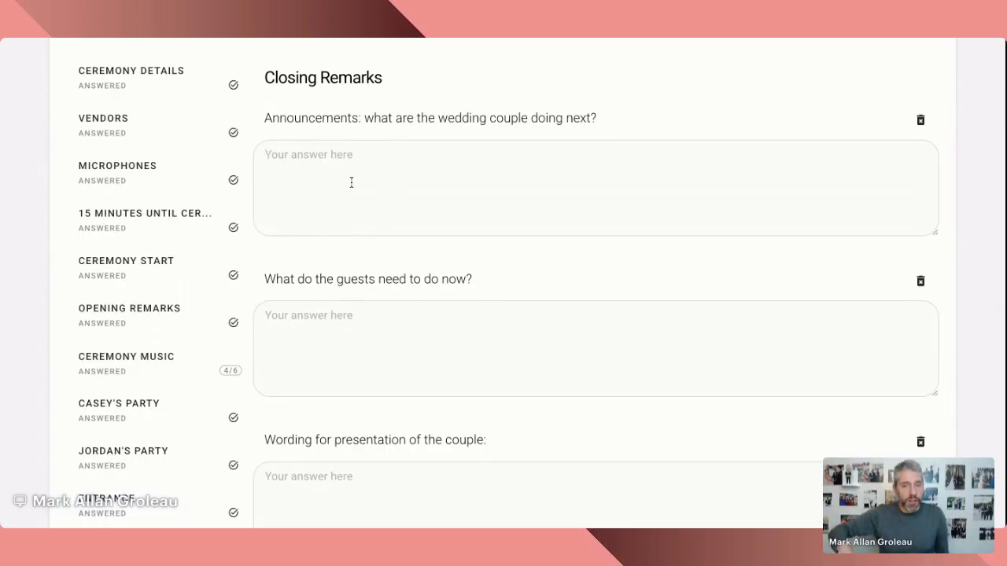
type("our couple are heading out for photos")
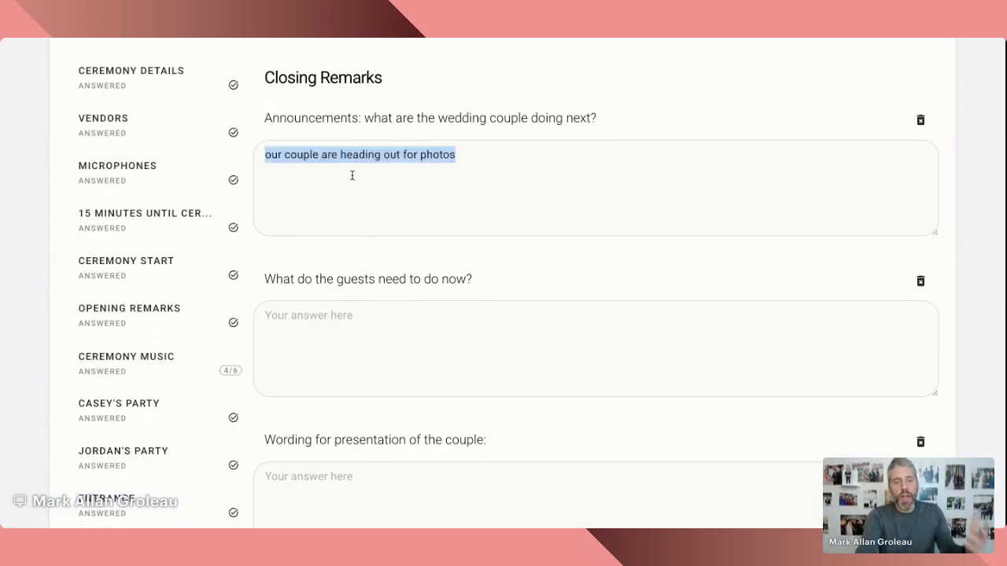
left_click(464, 153)
scroll(470, 180, "down", 1)
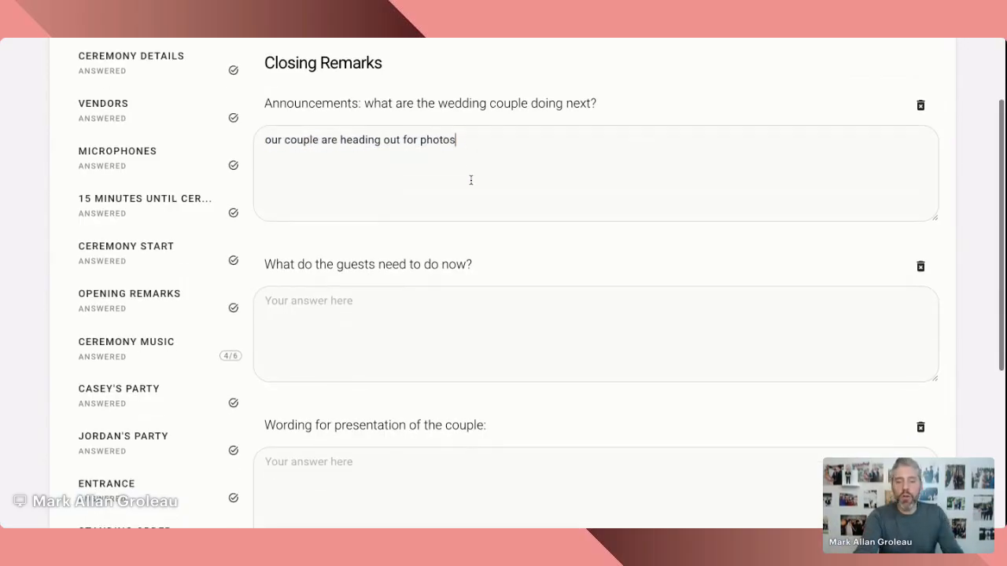
type(", they will rejoin us")
Enter guest instructions: "it is cocktail hour, please head to the terrace to enjoy refreshments, please be at the reception hall for the Grand Entrance by 6:00".
left_click(430, 326)
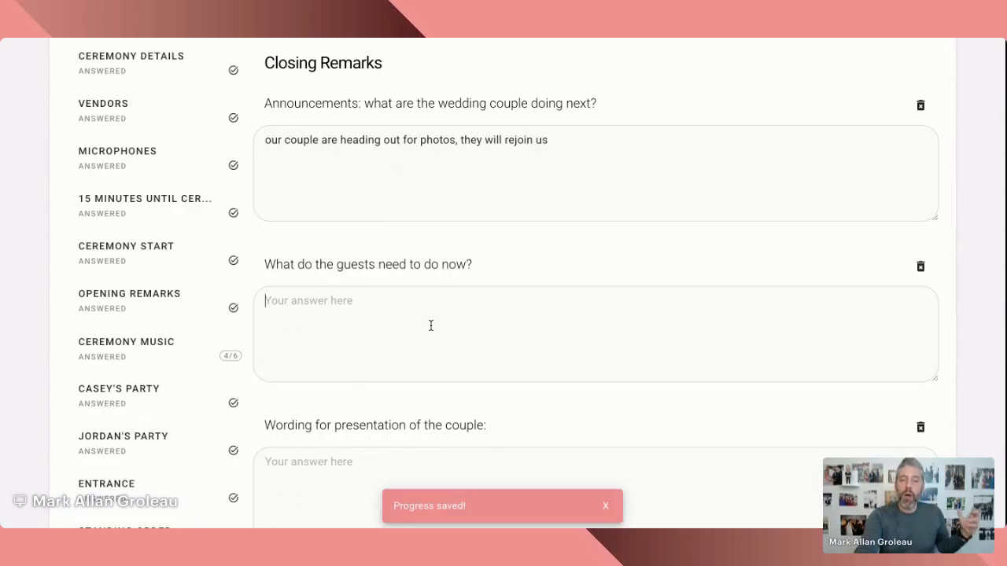
scroll(430, 325, "down", 1)
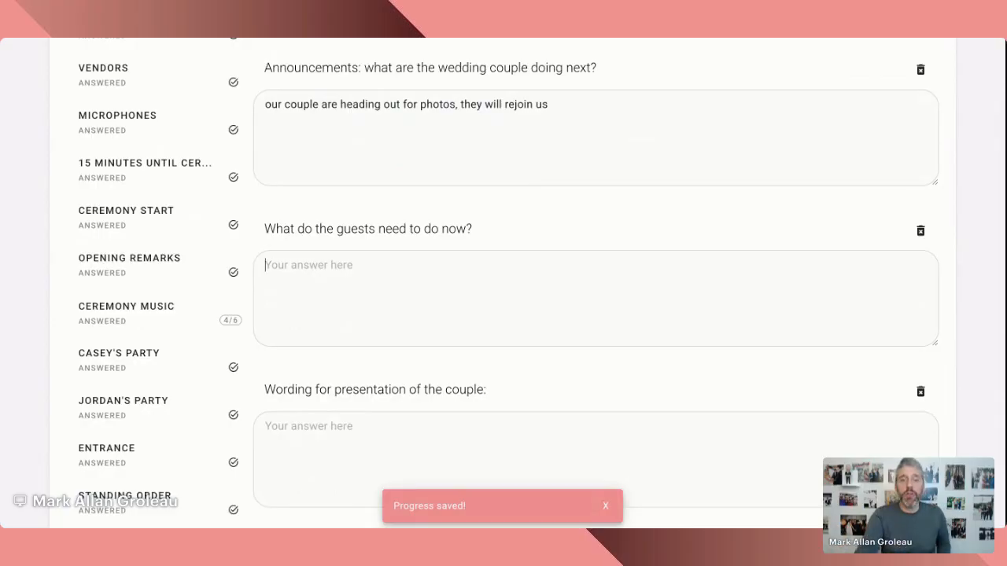
type("it is cocktail hour, please head to the terrace to enjoy refreshments, please be at the reception hall for the Grand Entrance by 6:00")
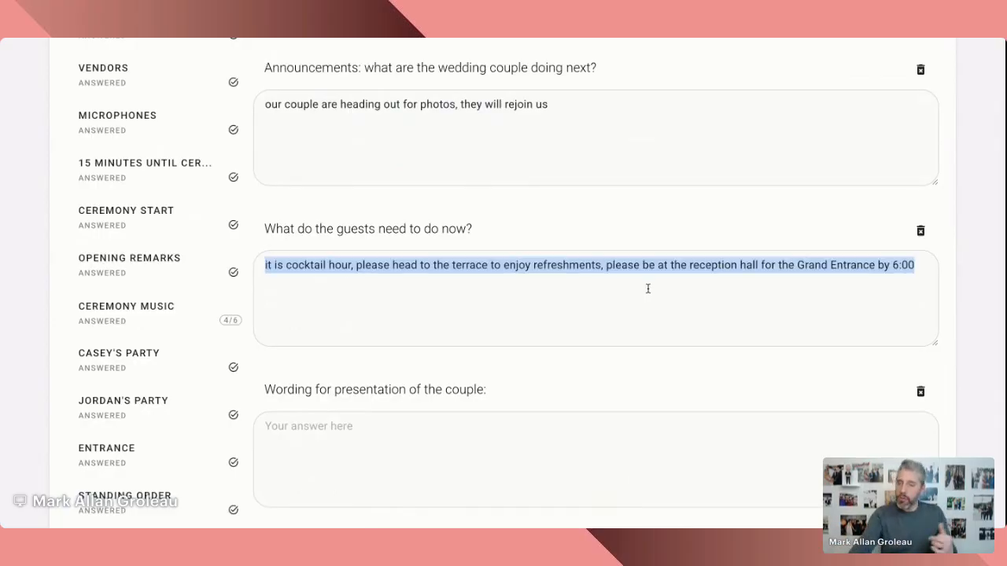
left_click(636, 269)
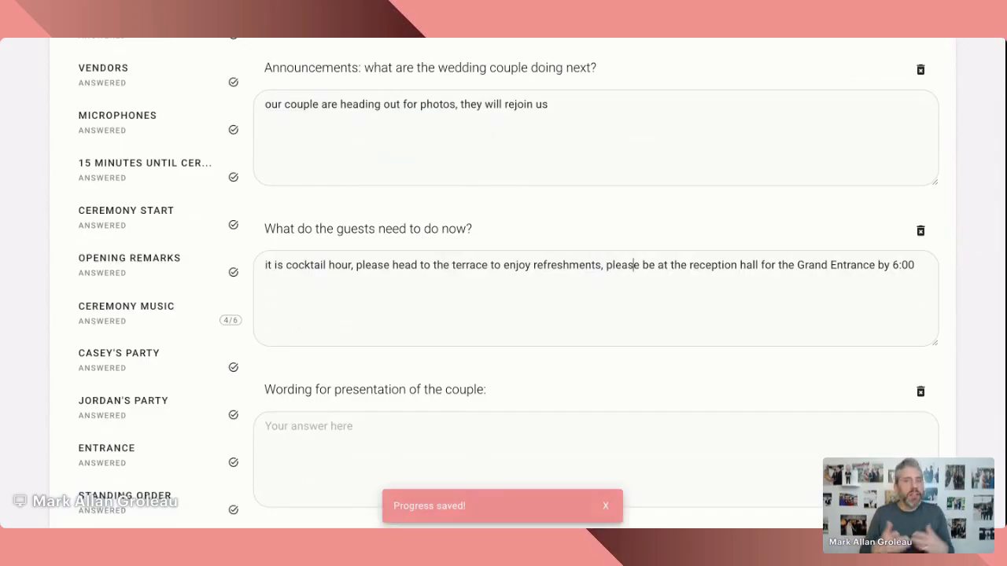
Enter the wording for presentation of the couple as their first names followed by "as husband and wife!".
scroll(633, 286, "down", 3)
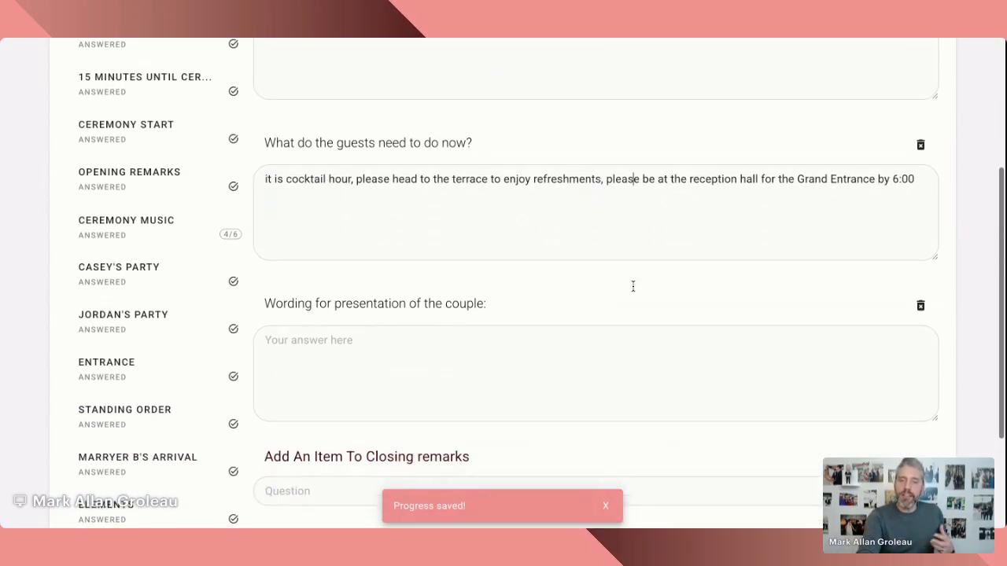
left_click(495, 365)
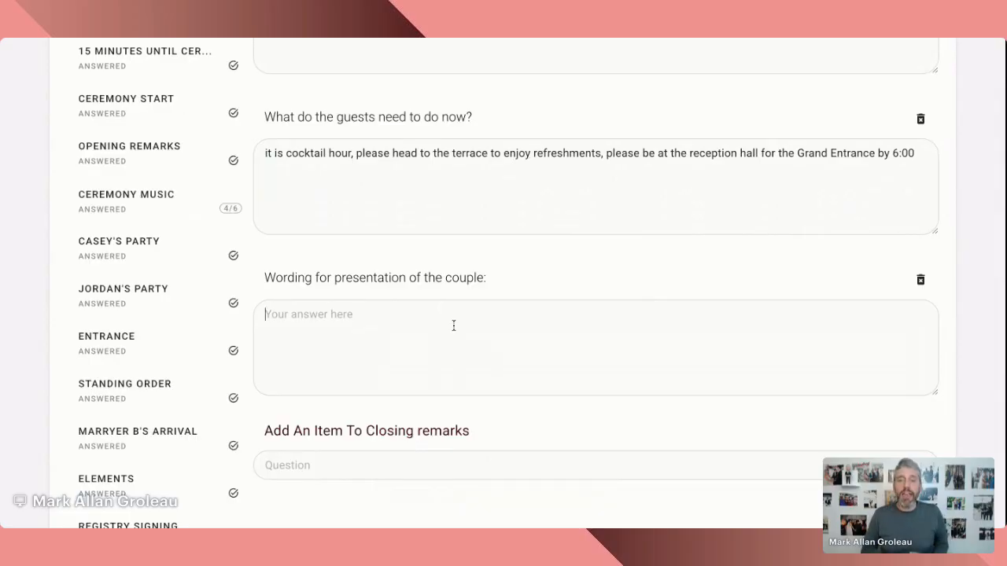
type("Casey and Jordan as husband and wife!")
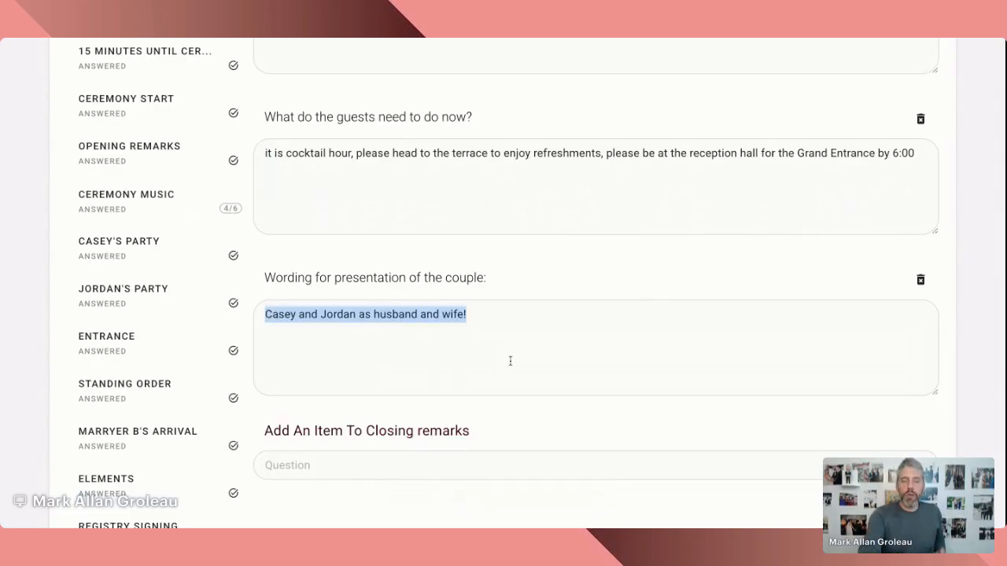
scroll(510, 360, "down", 2)
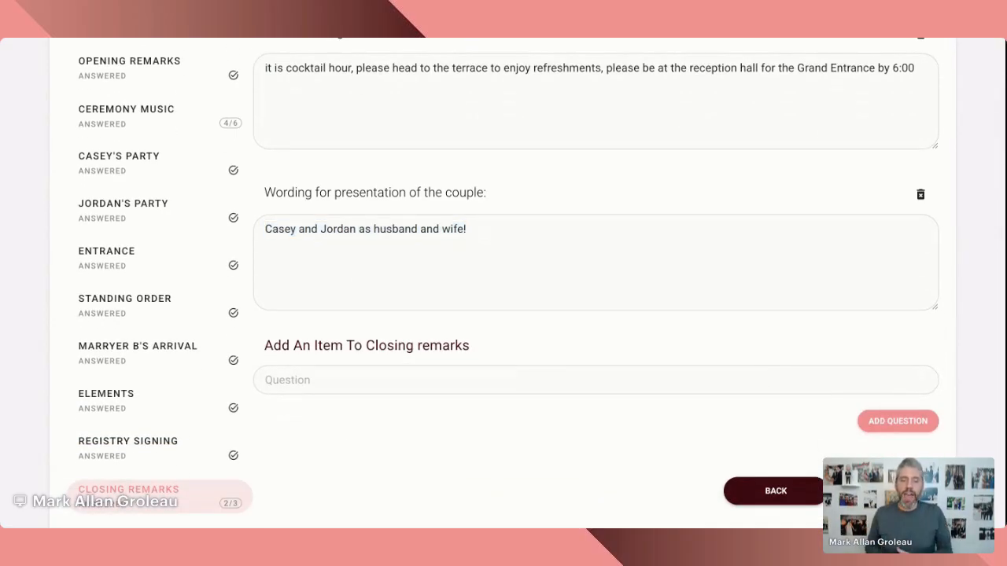
scroll(674, 433, "down", 1)
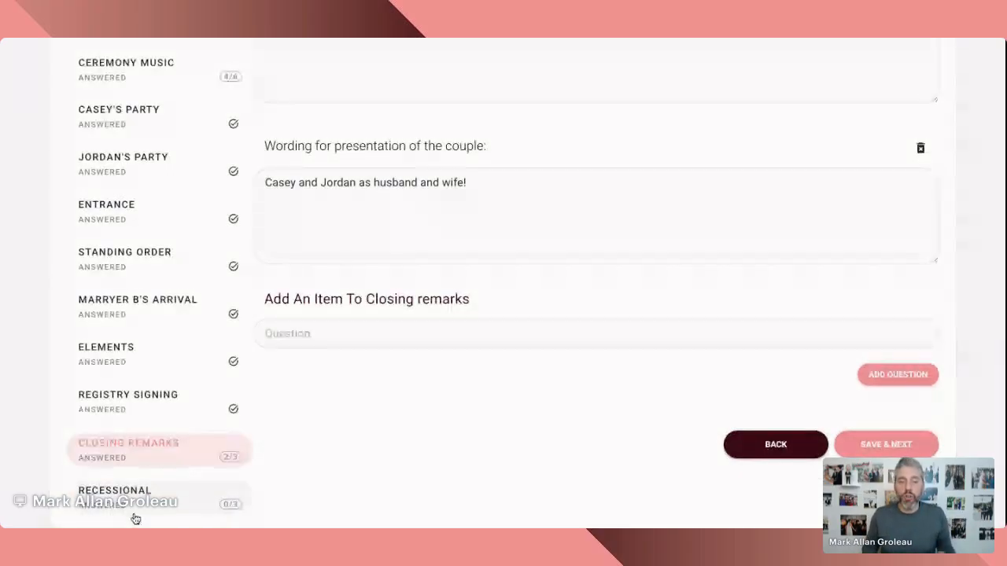
Save Closing Remarks, continue to Recessional and answer Yes to the parties recessing in reverse order of entry.
left_click(886, 445)
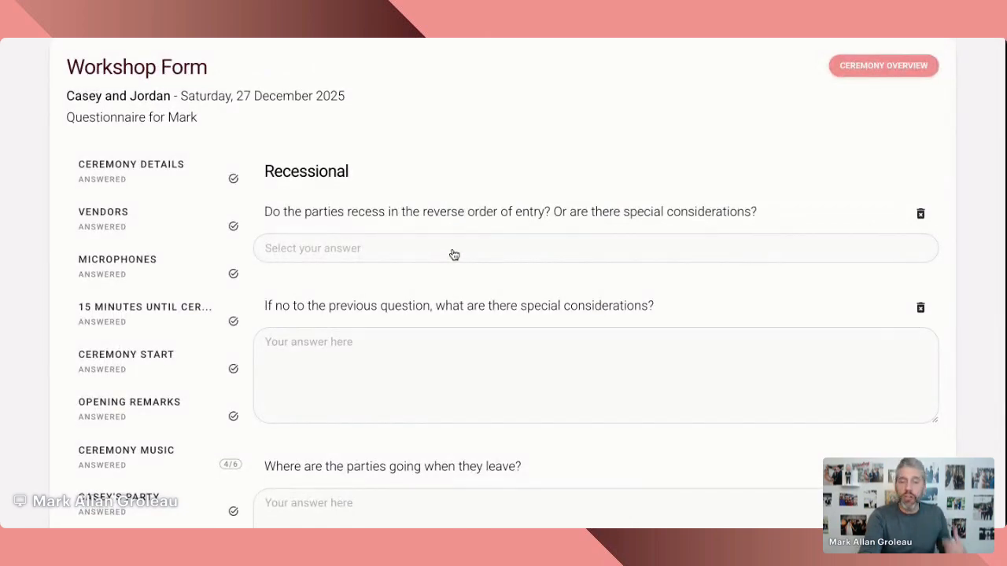
left_click(455, 258)
left_click(398, 289)
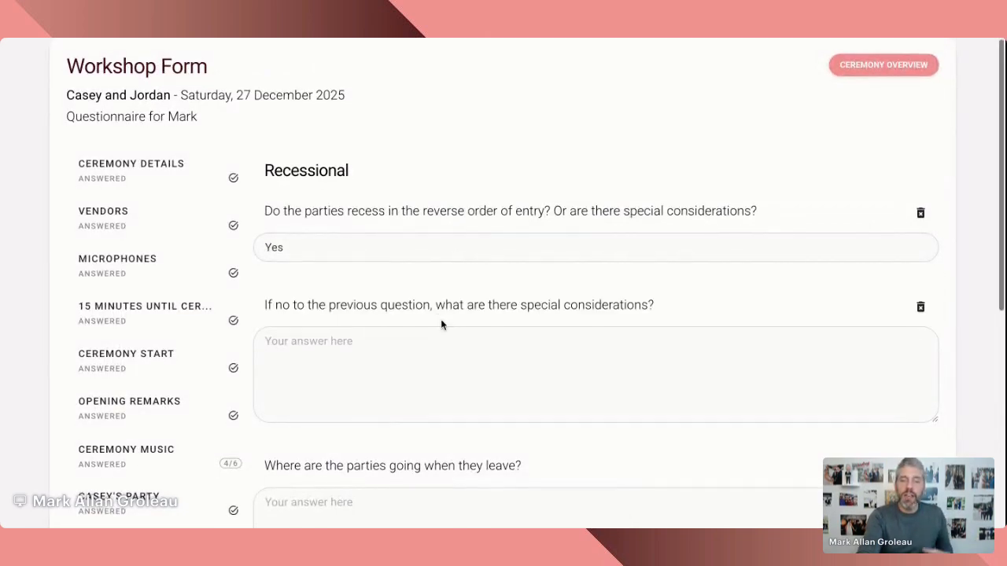
scroll(441, 323, "down", 1)
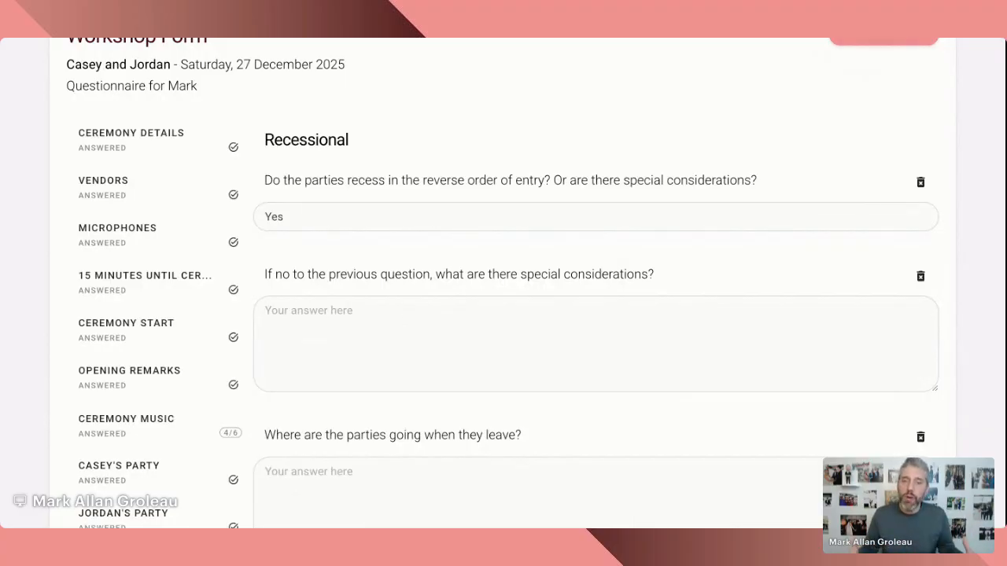
Answer where the parties are going when they leave with "to the bar" and save the Recessional section.
scroll(536, 284, "down", 2)
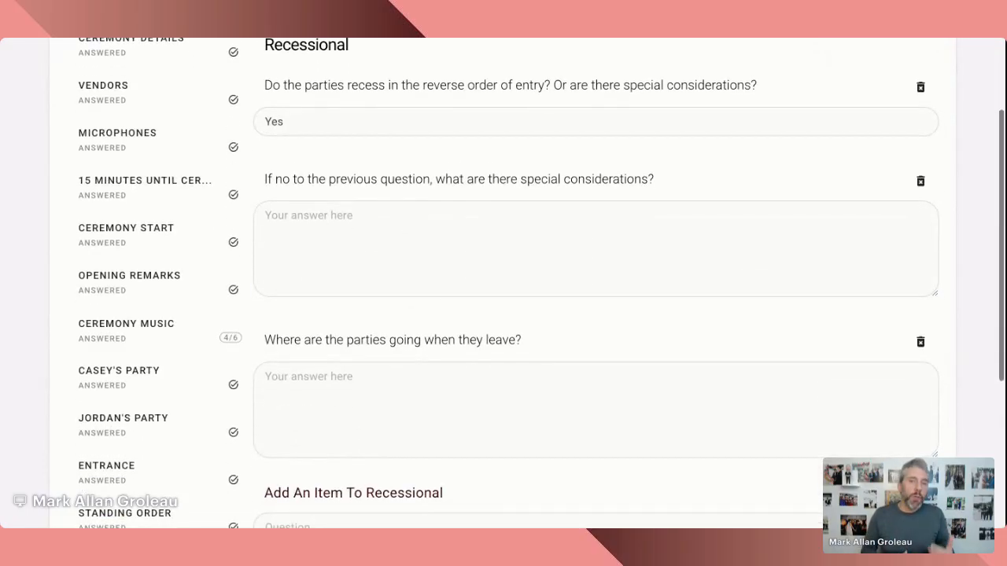
left_click(402, 393)
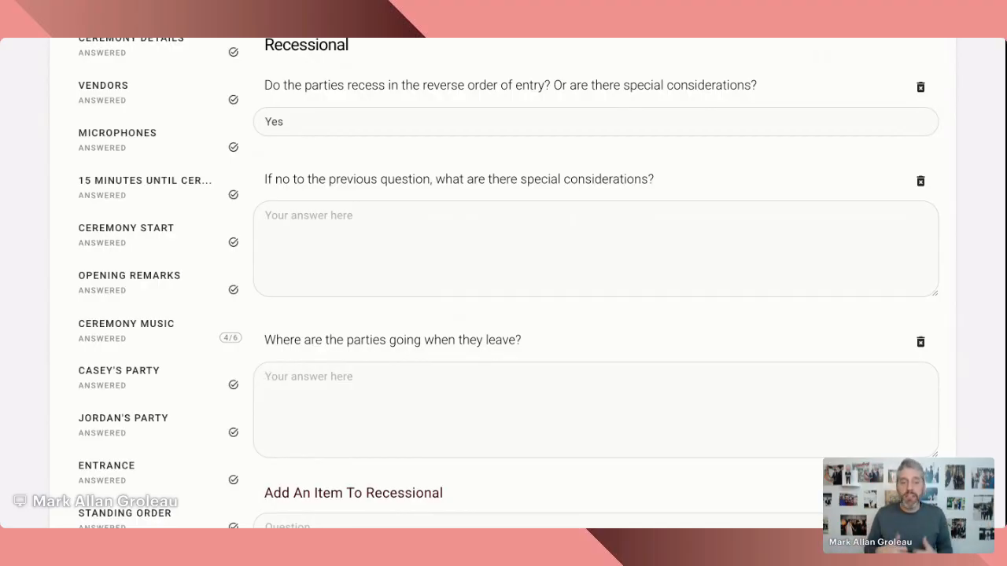
type("to the bar")
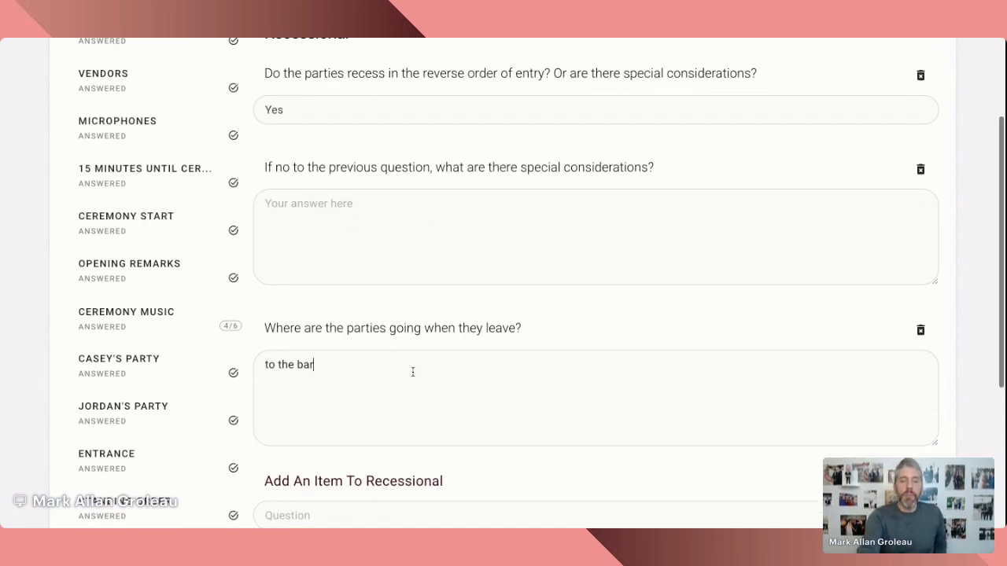
scroll(413, 371, "down", 3)
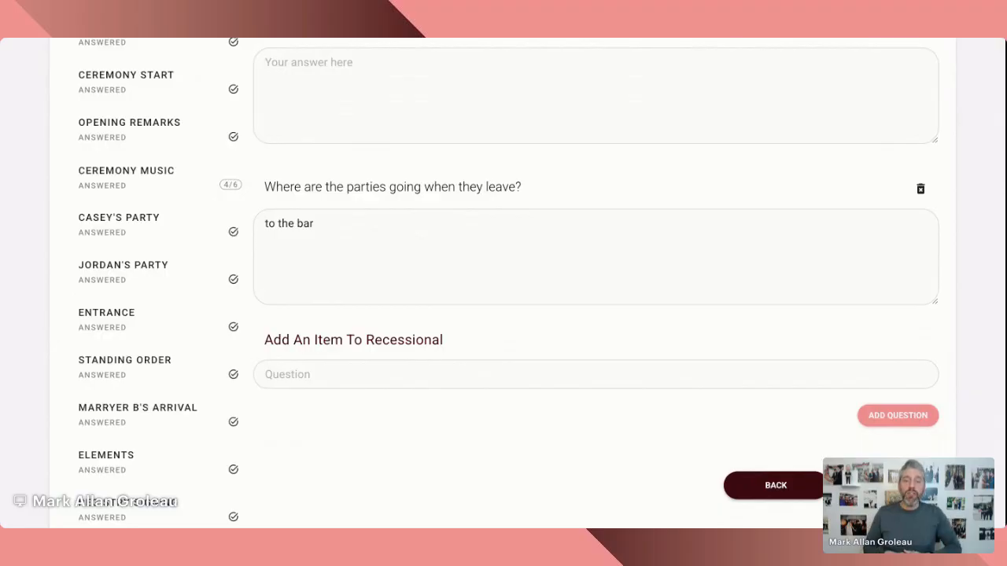
left_click(887, 486)
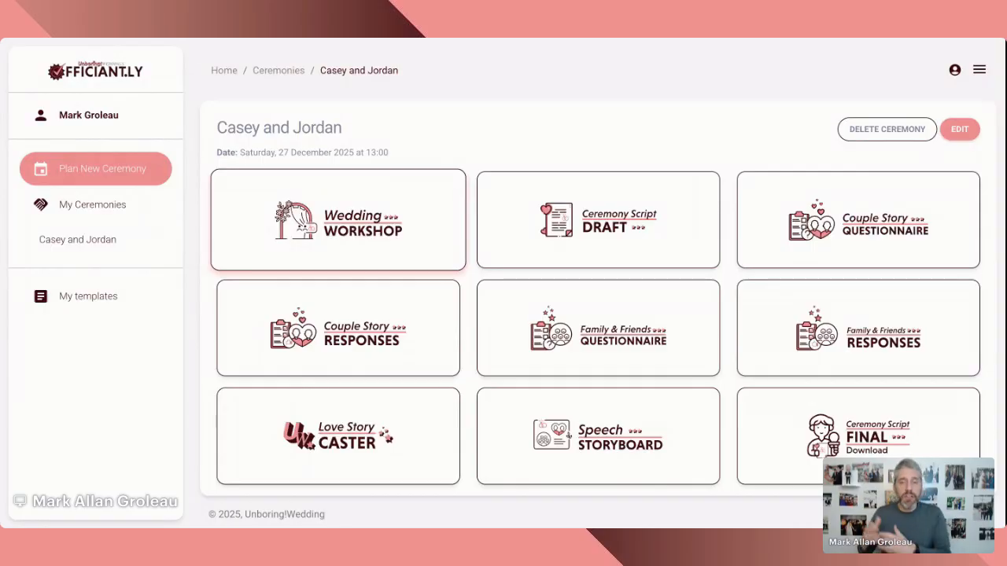
Reopen the Wedding Workshop form for the ceremony and go to its incomplete Ceremony Music section.
left_click(338, 220)
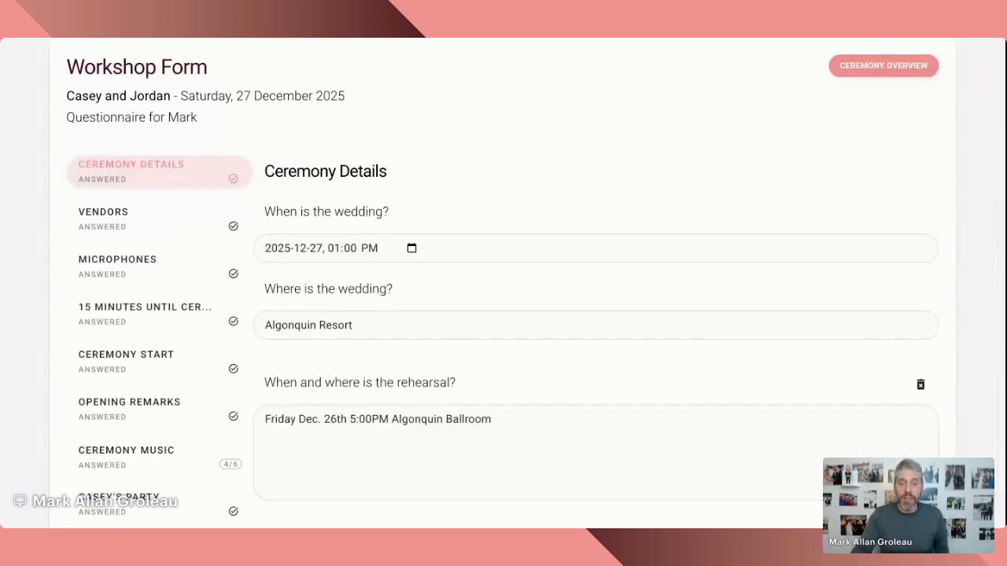
scroll(375, 254, "down", 5)
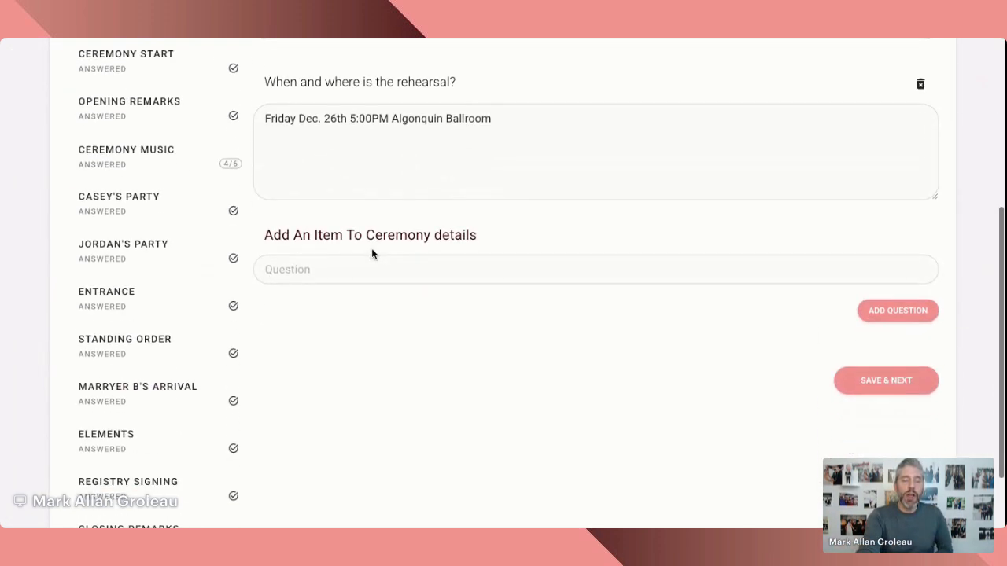
scroll(155, 307, "up", 4)
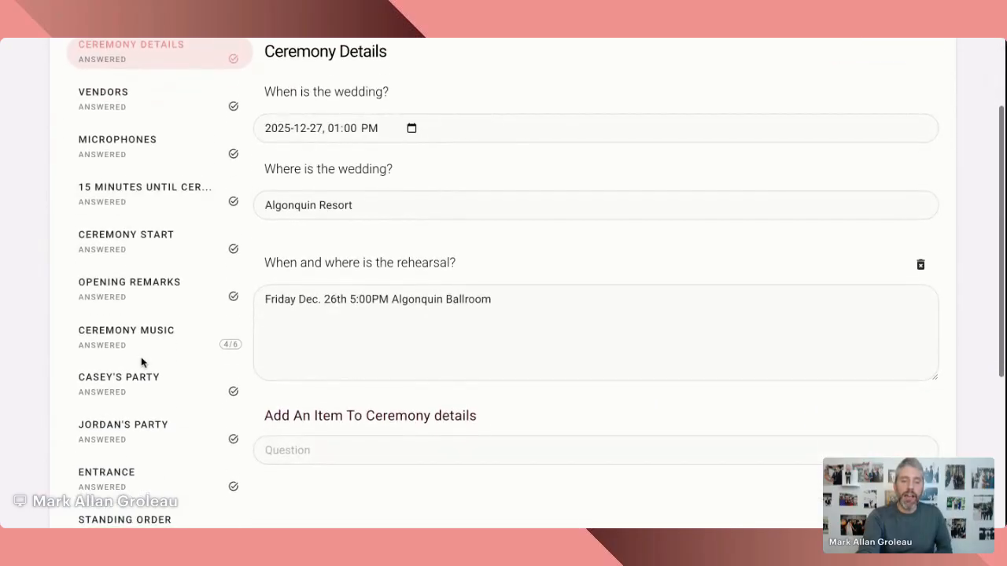
left_click(210, 353)
Delete the unanswered question "Any other ceremony music?" and its follow-up about what other music there is from Ceremony Music.
scroll(330, 327, "down", 1)
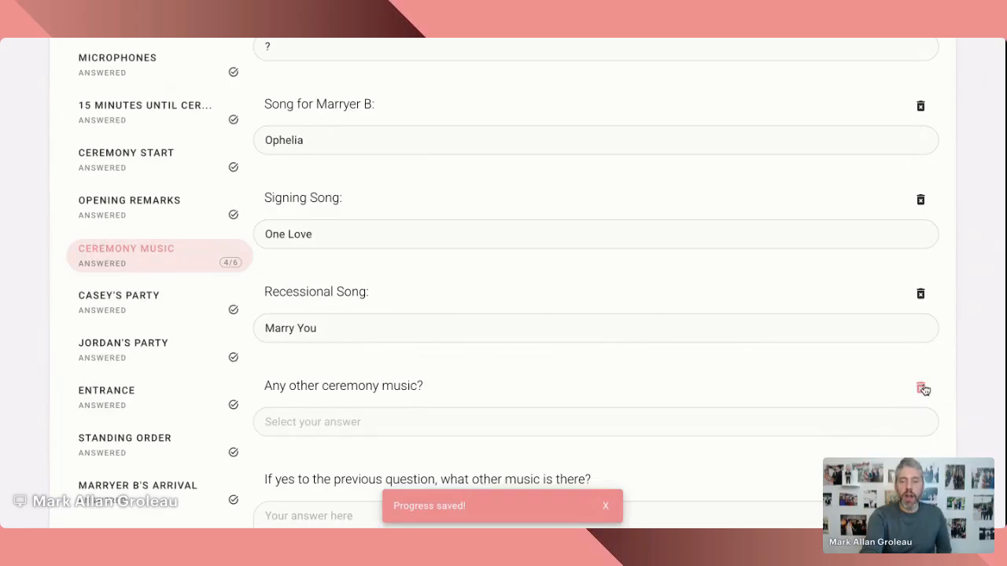
left_click(920, 387)
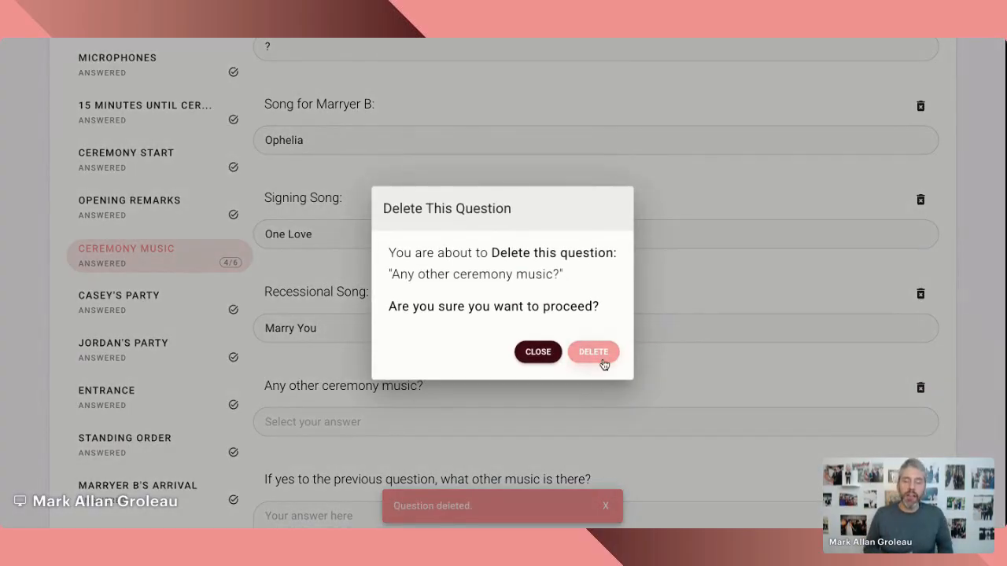
left_click(602, 359)
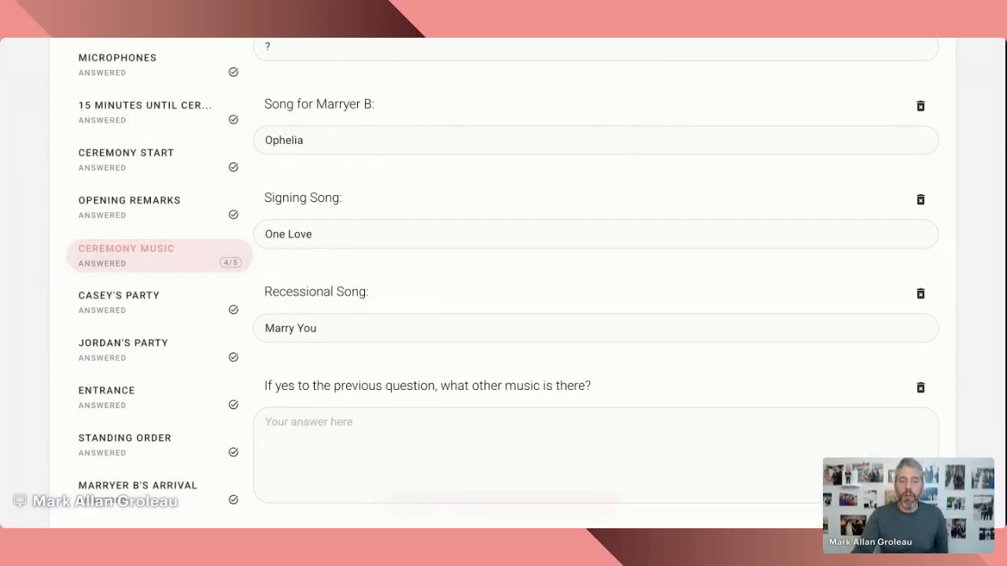
scroll(496, 339, "down", 2)
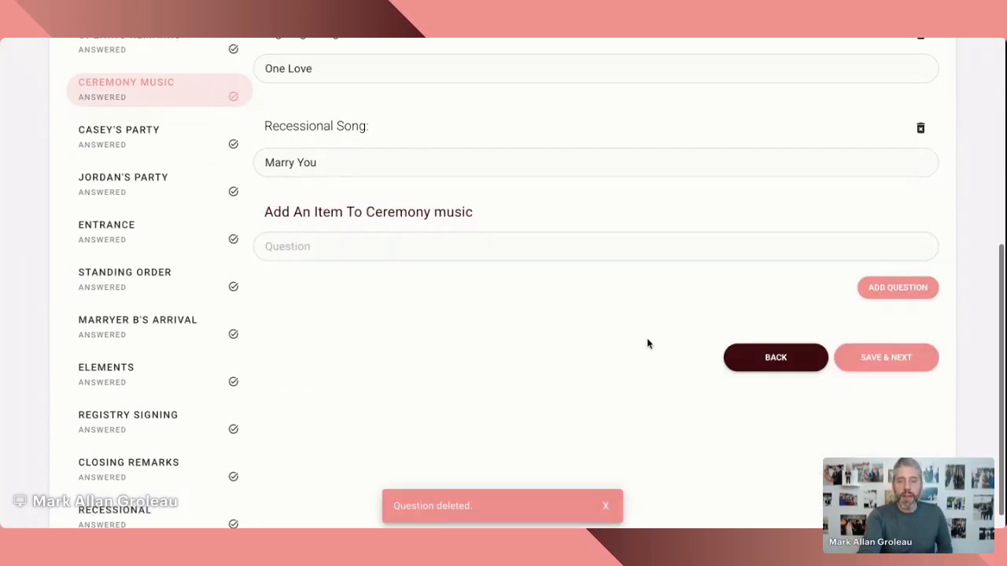
Review the Ceremony Music answers and the completion status of all form sections, and return to the ceremony overview.
scroll(647, 344, "up", 2)
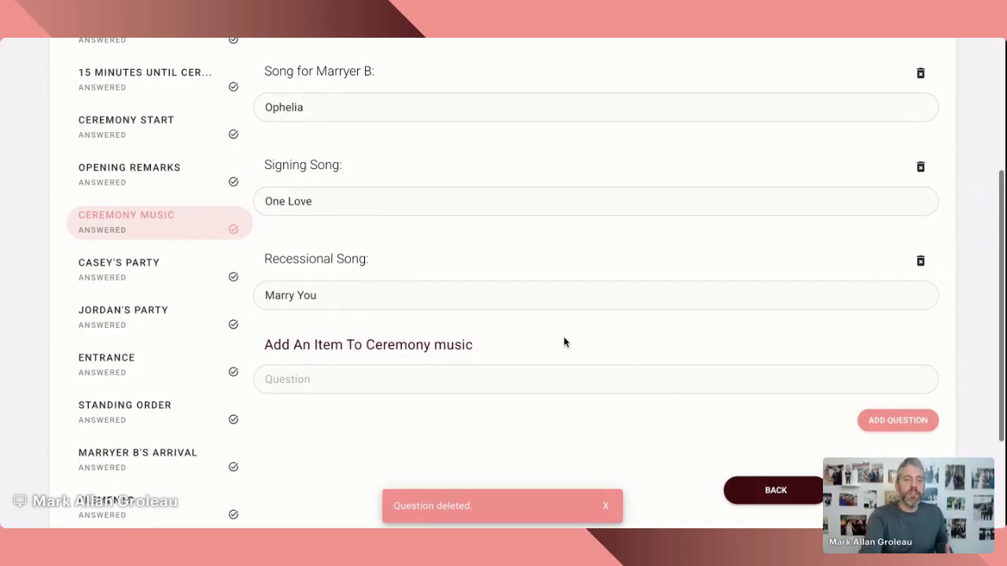
scroll(234, 258, "up", 5)
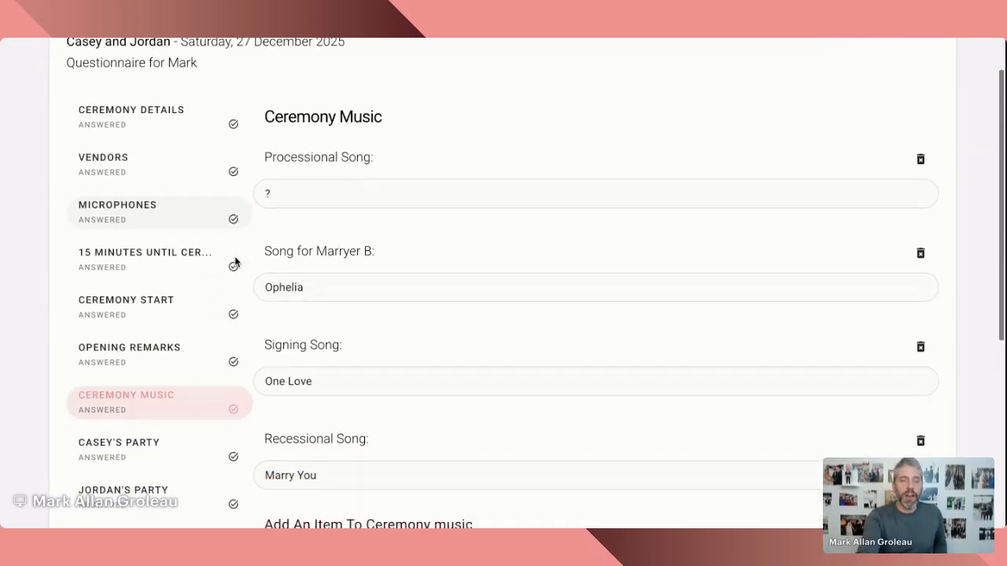
scroll(235, 261, "down", 2)
scroll(275, 260, "up", 1)
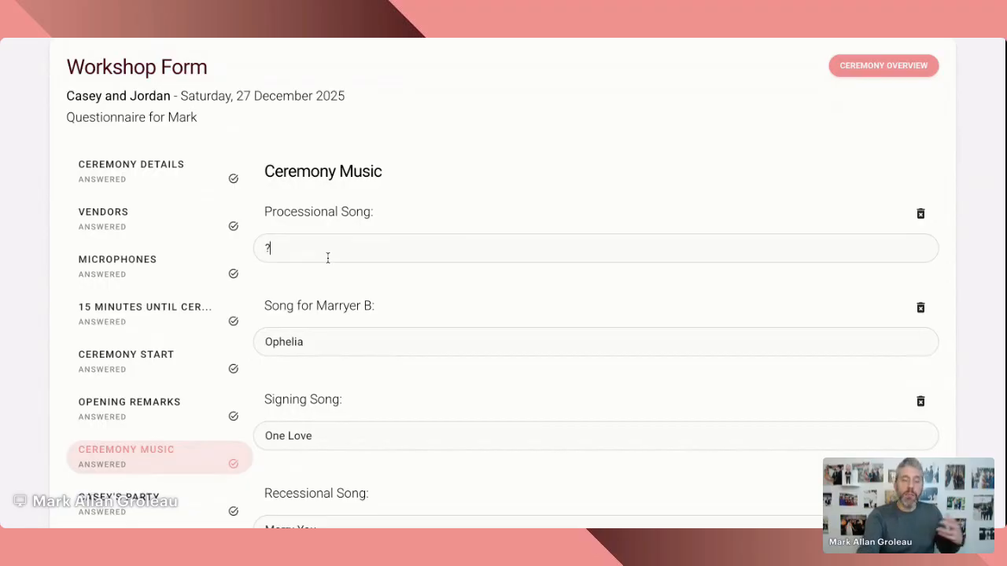
scroll(331, 259, "down", 5)
scroll(335, 260, "up", 6)
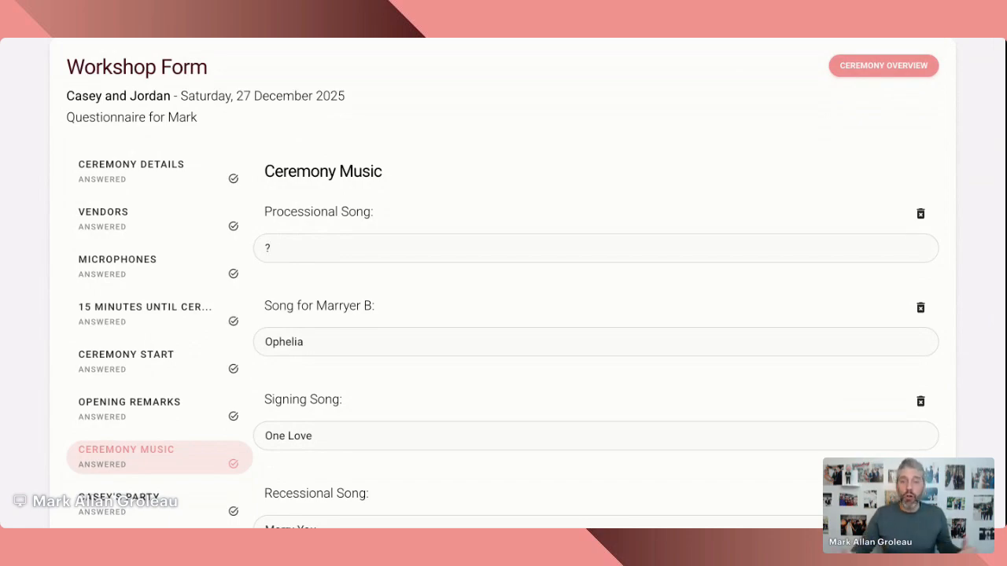
scroll(577, 395, "down", 5)
scroll(577, 396, "up", 5)
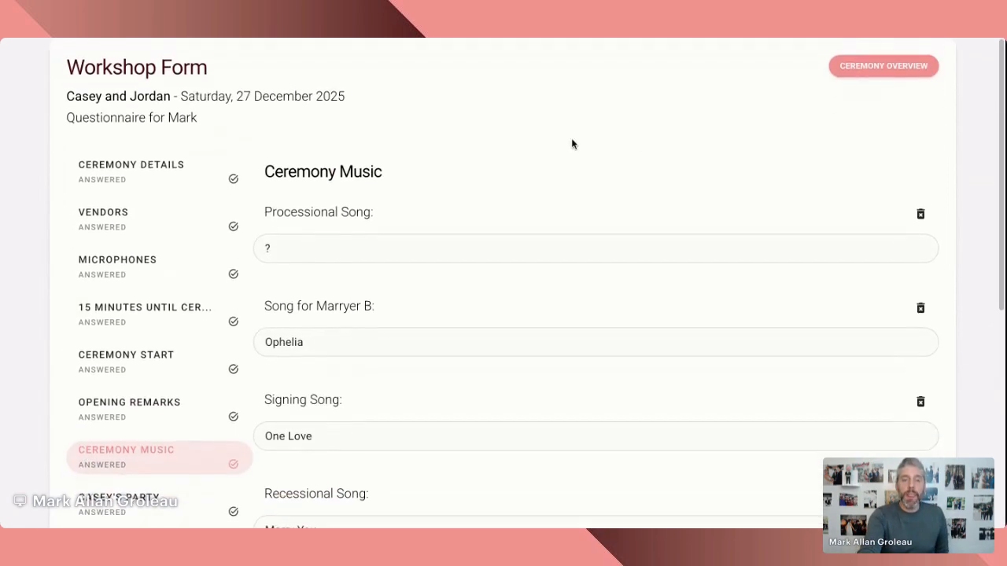
left_click(871, 75)
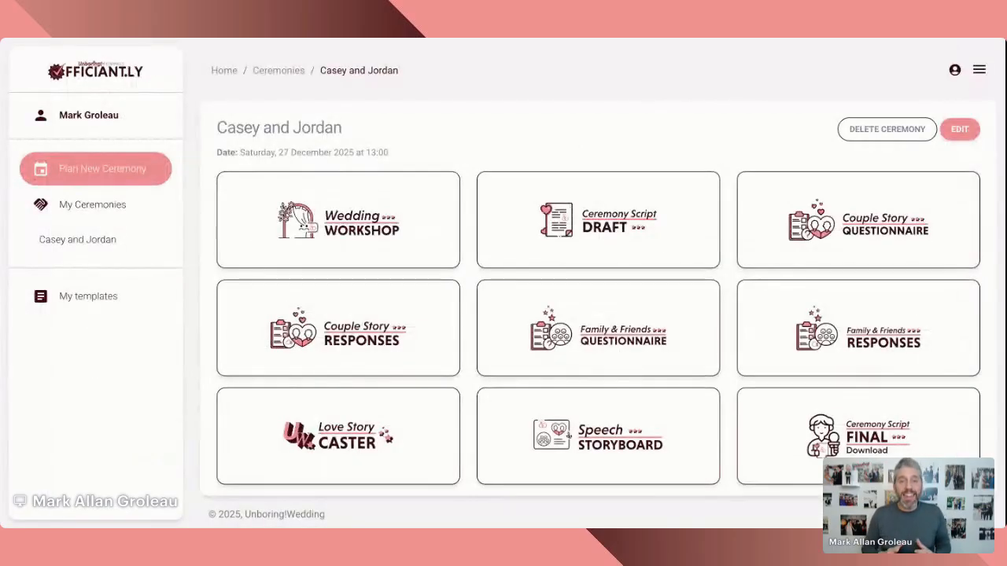